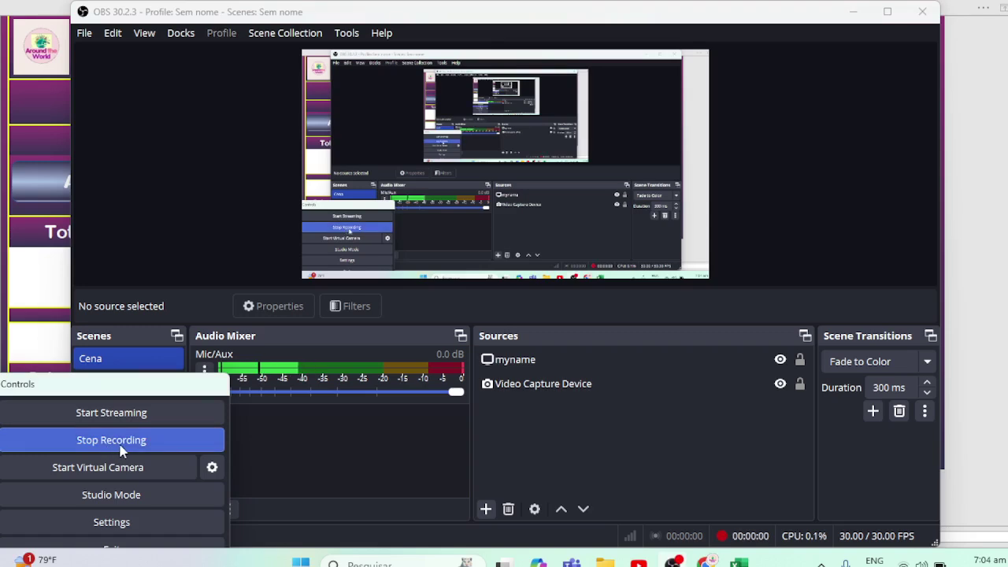
- Minimize the OBS Studio window to bring the Excel Inventory Database dashboard into view
click(854, 12)
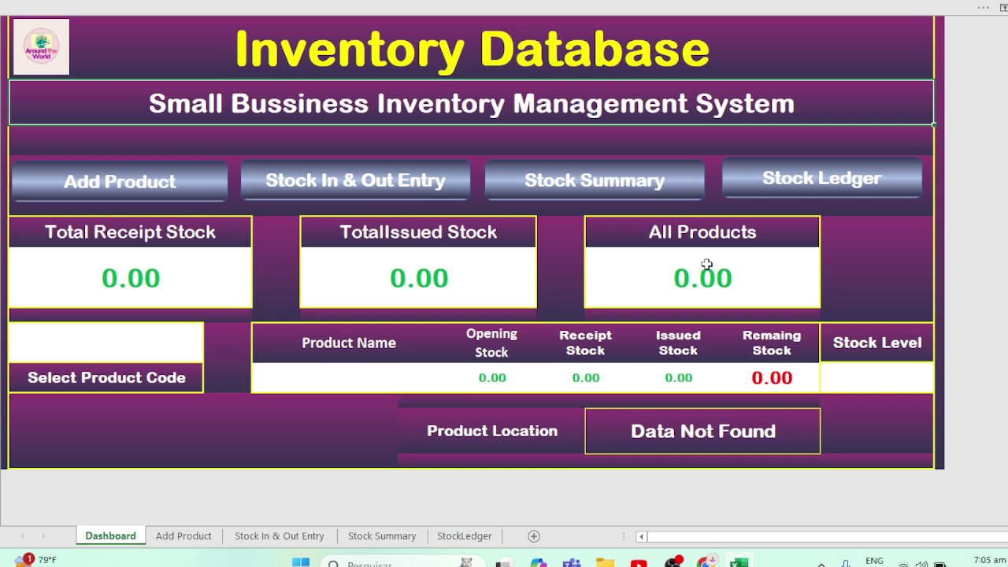
- Browse the Dashboard's Select Product Code dropdown, then switch to the Add Product sheet
click(160, 347)
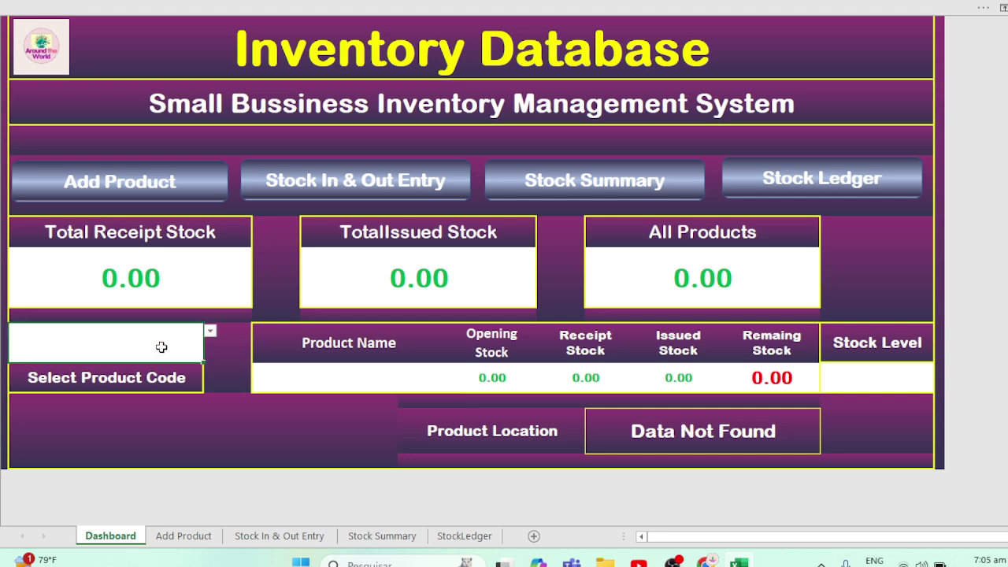
click(211, 331)
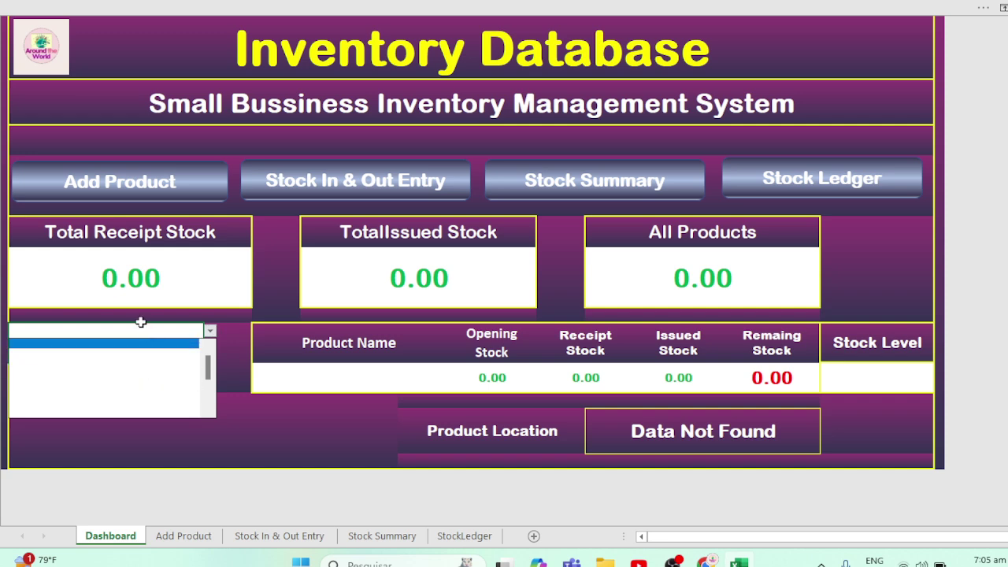
key(Page_Down)
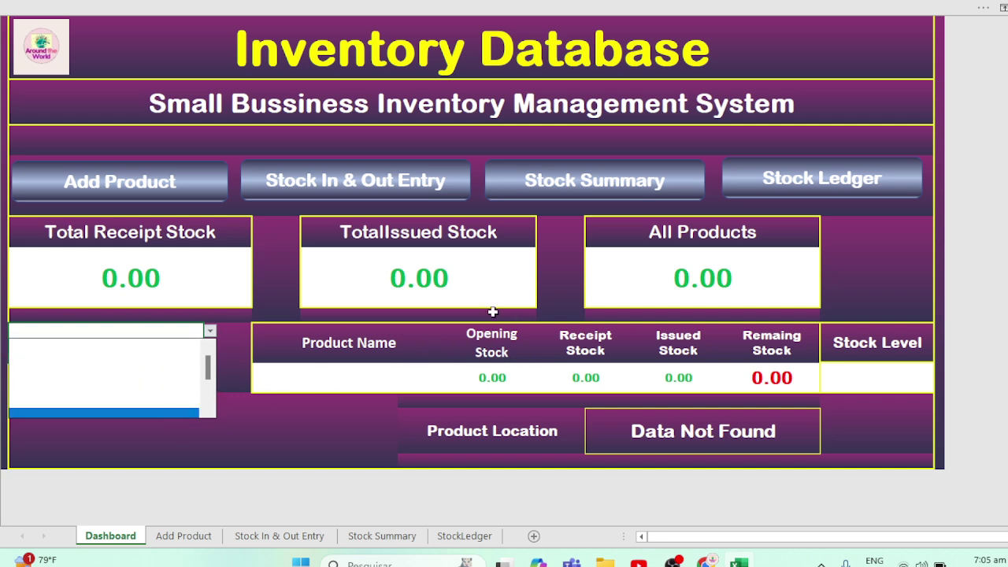
click(210, 332)
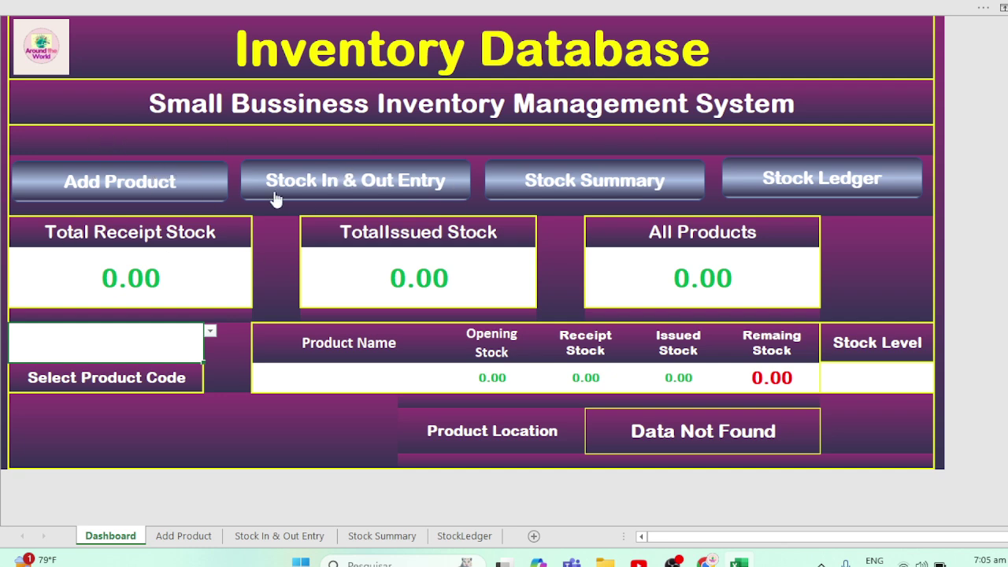
click(114, 181)
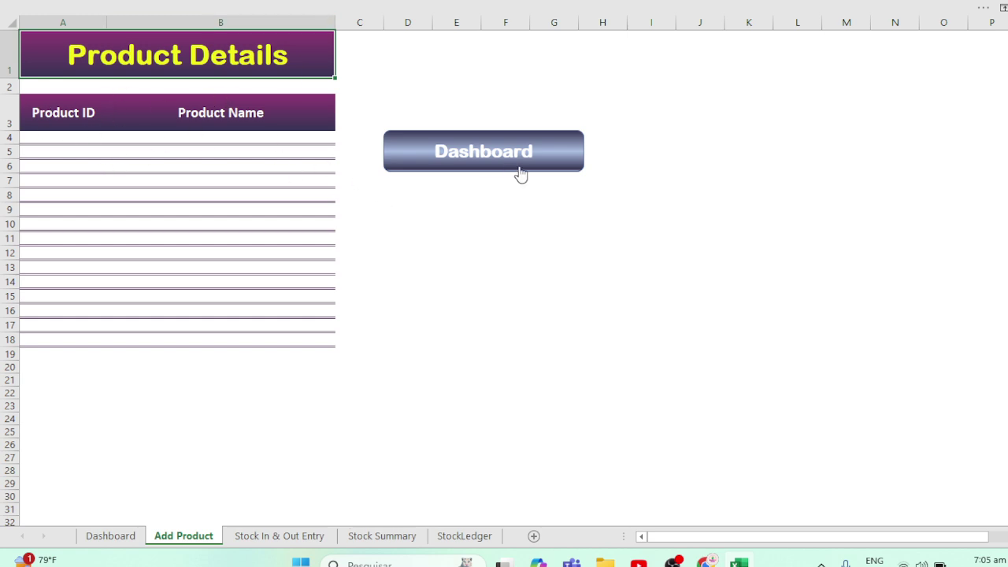
- Visit the Stock In & Out Entry and Stock Summary sheets, returning to the Dashboard each time
click(490, 151)
click(354, 177)
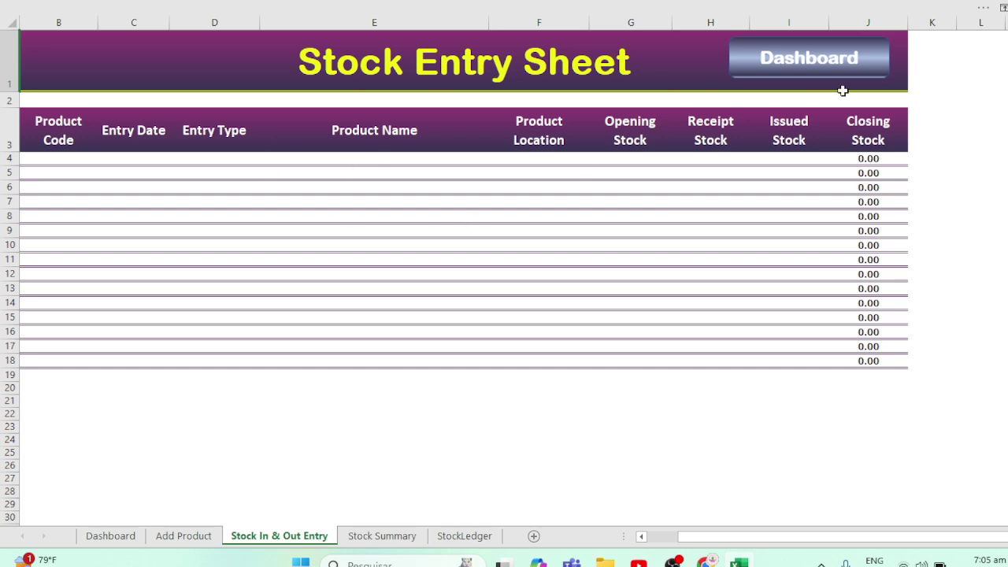
click(817, 77)
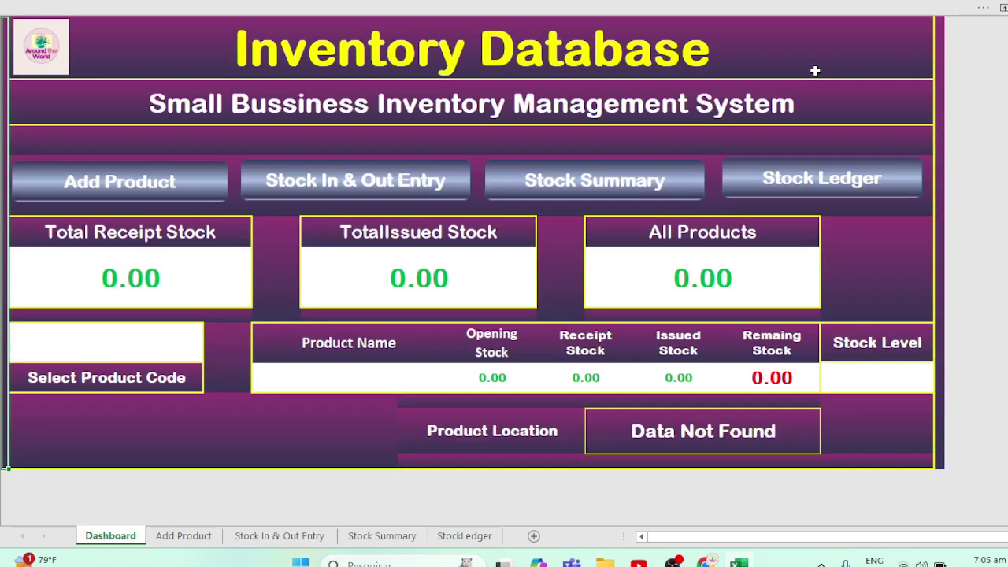
click(547, 180)
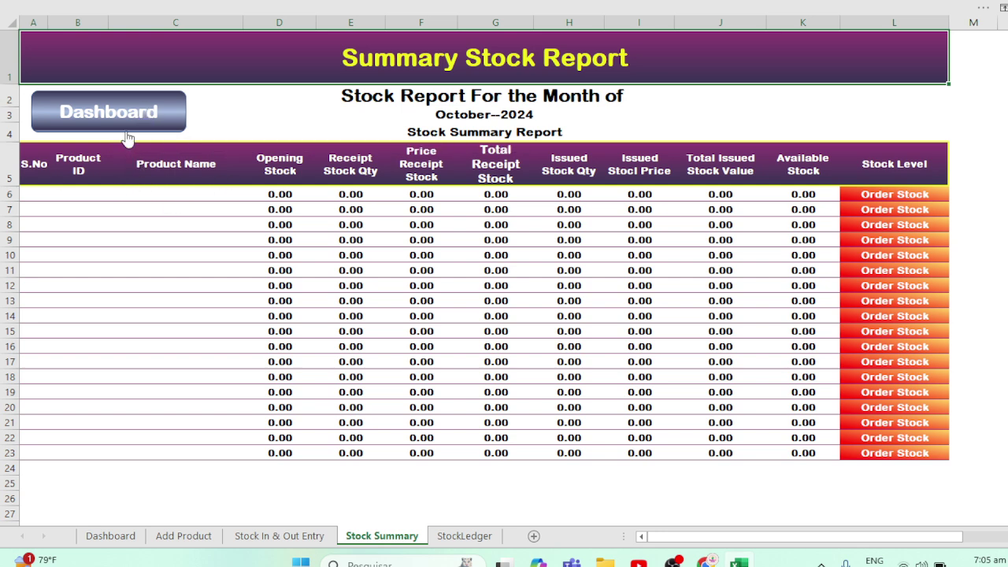
click(109, 110)
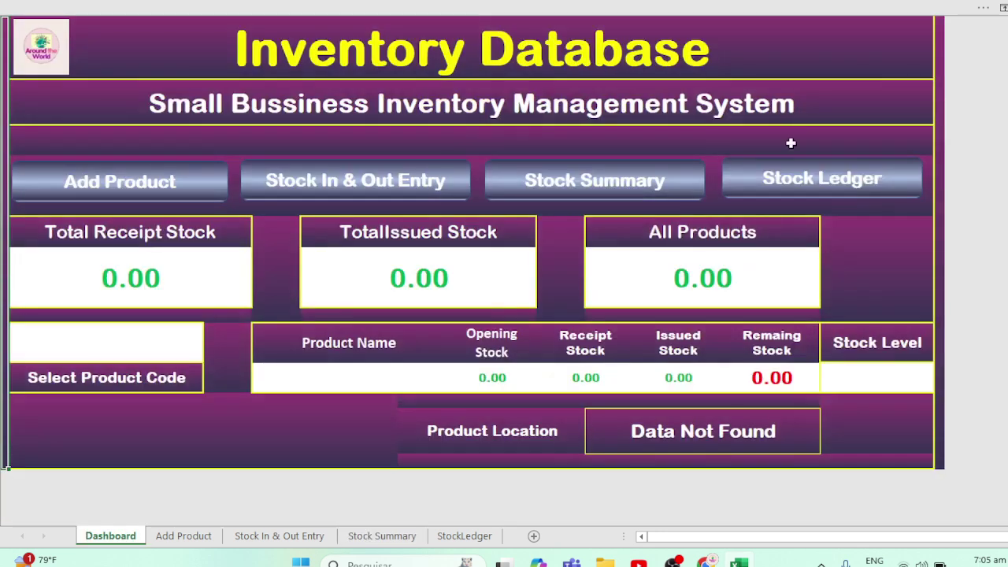
- On the Stock Ledger sheet, check the product name dropdown, then go back to the Dashboard
click(776, 188)
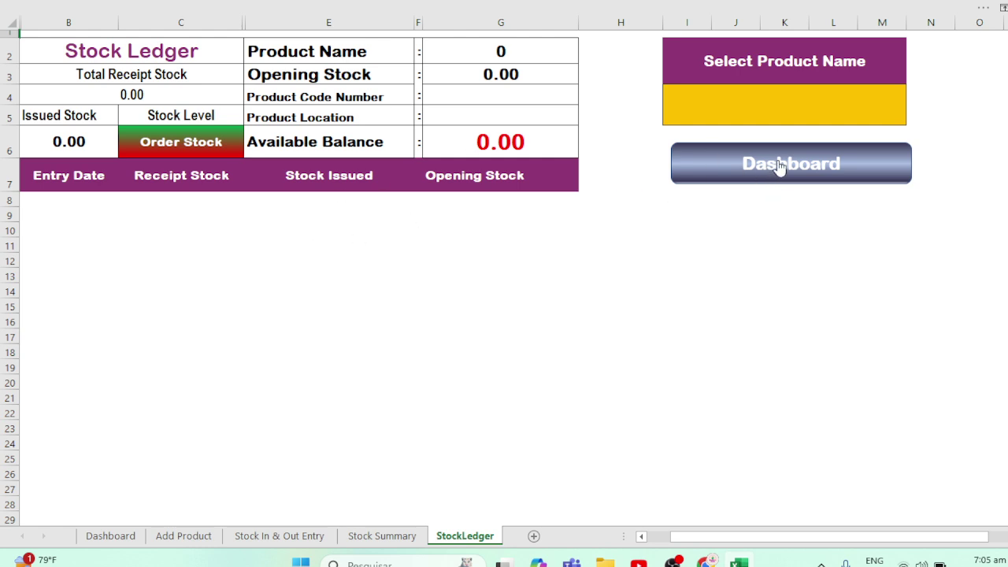
click(835, 88)
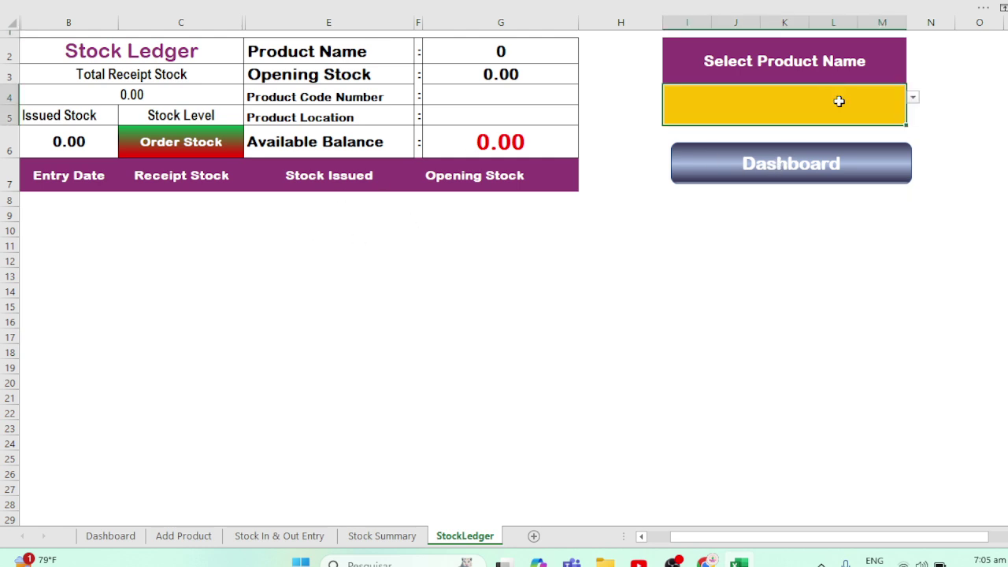
click(914, 98)
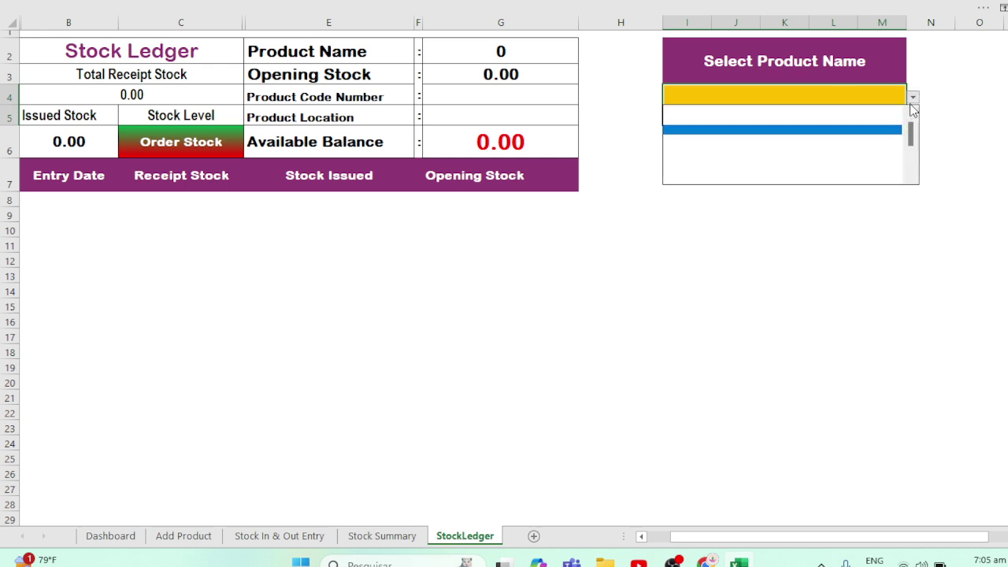
key(Escape)
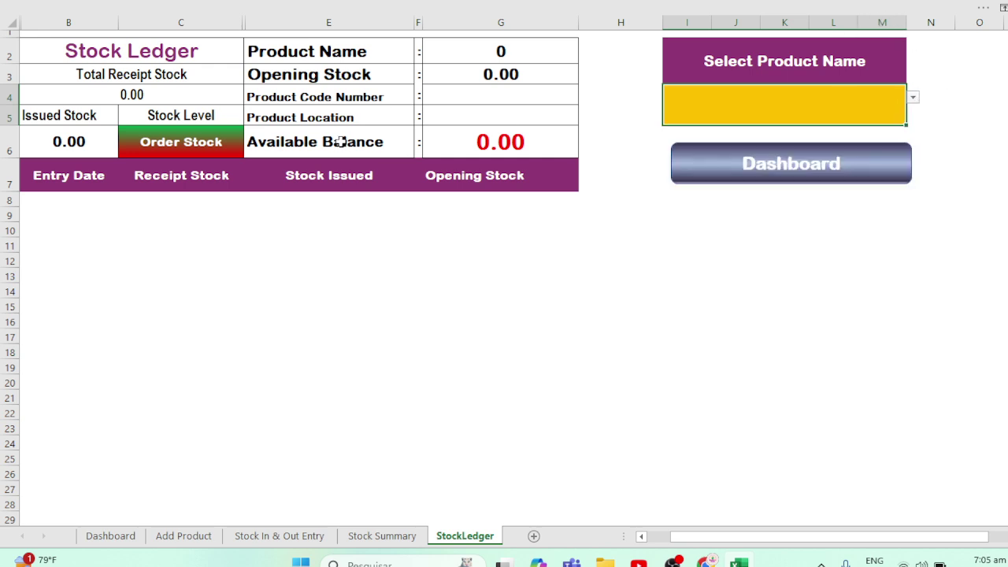
click(738, 166)
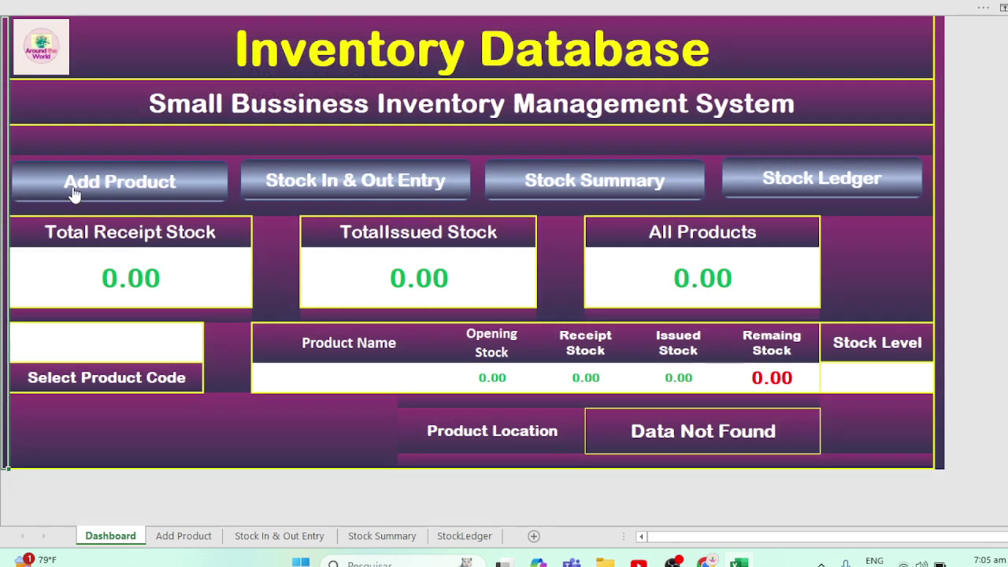
- Enter product ID P-101 with name Product one in row 4 of the Add Product sheet
click(75, 191)
click(66, 134)
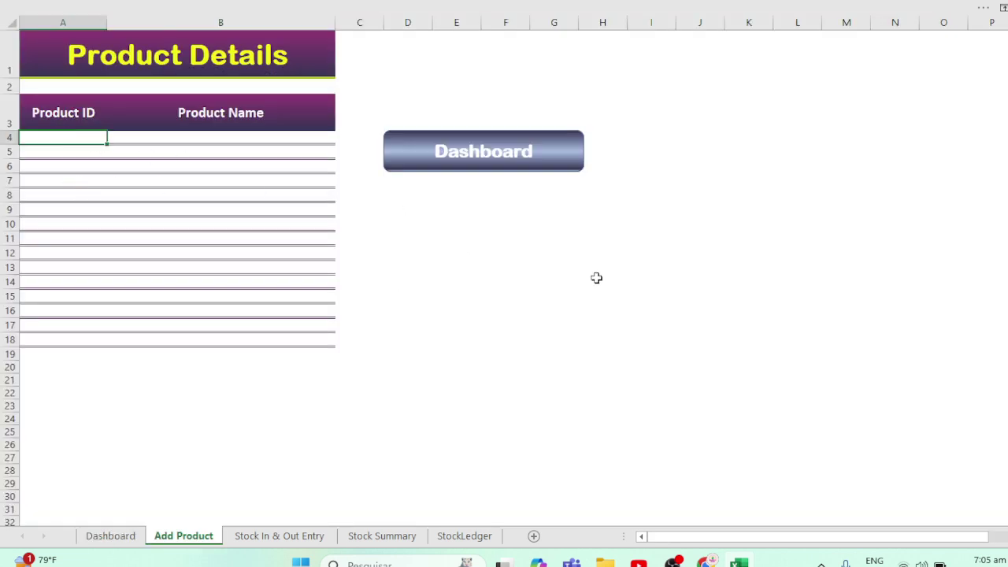
text(P)
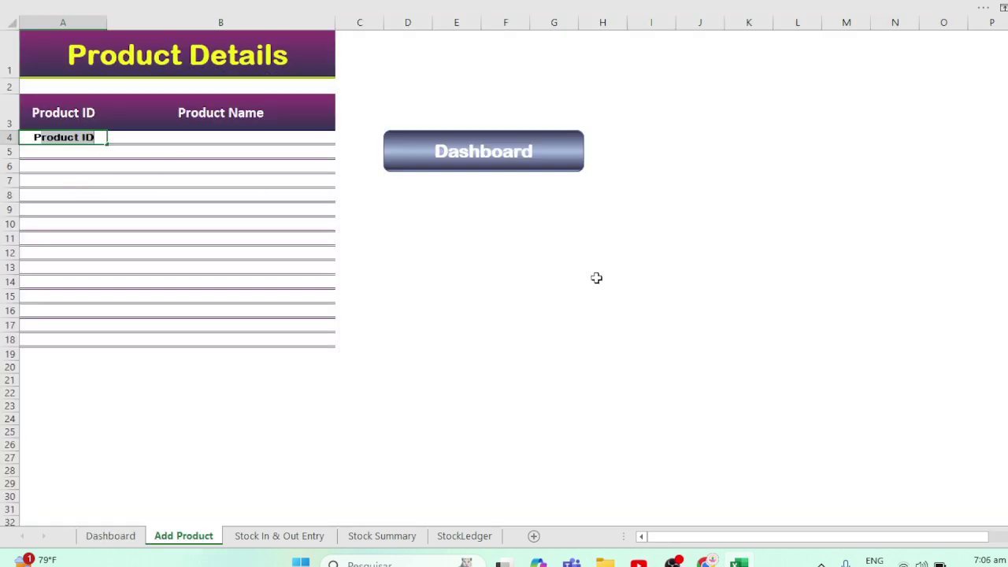
text(-101)
key(Tab)
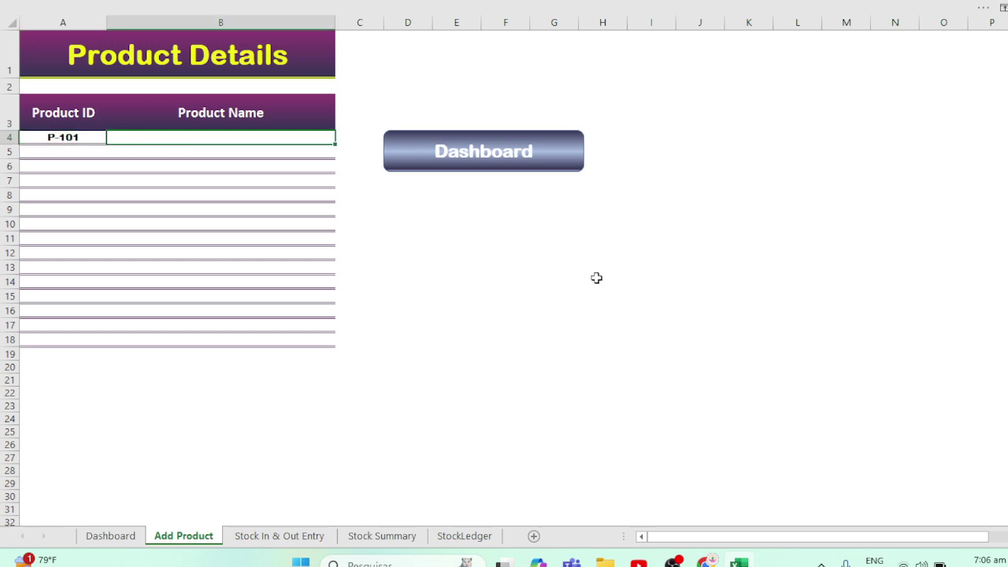
text(roduc)
text(t one)
click(244, 208)
- Return to the Dashboard and browse the Select Product Code list without choosing a code
click(483, 165)
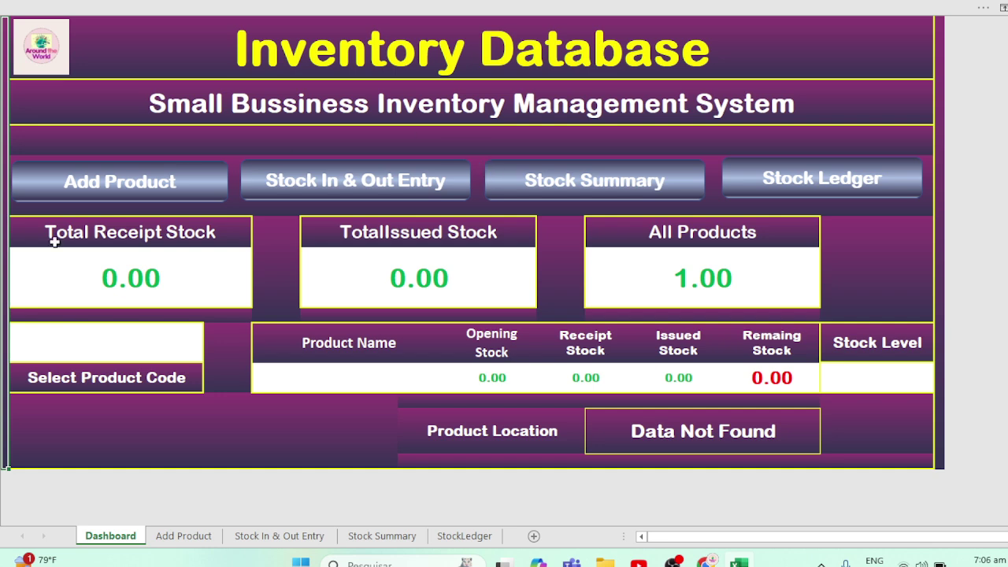
click(145, 341)
click(209, 331)
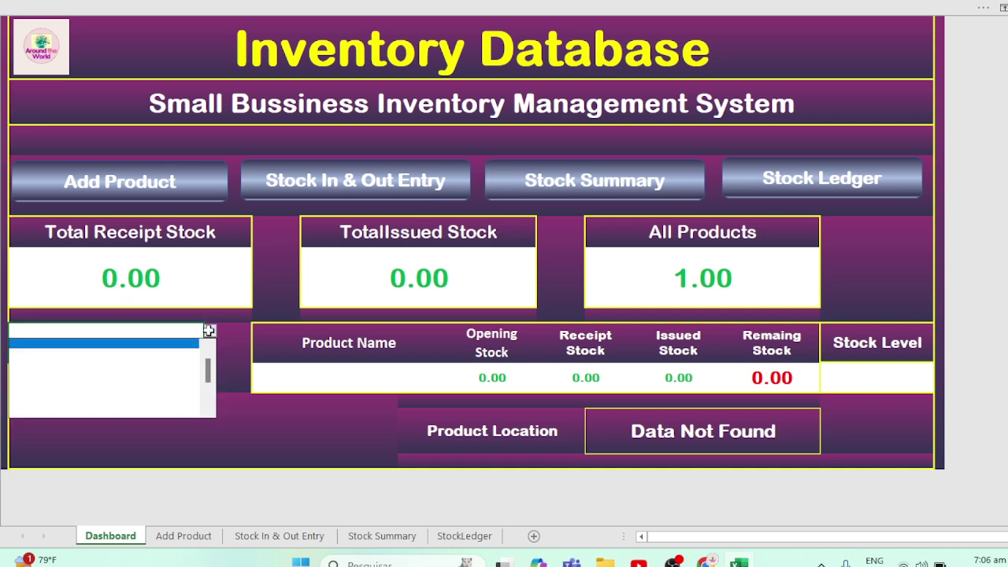
scroll(207, 369, up, 1)
click(235, 337)
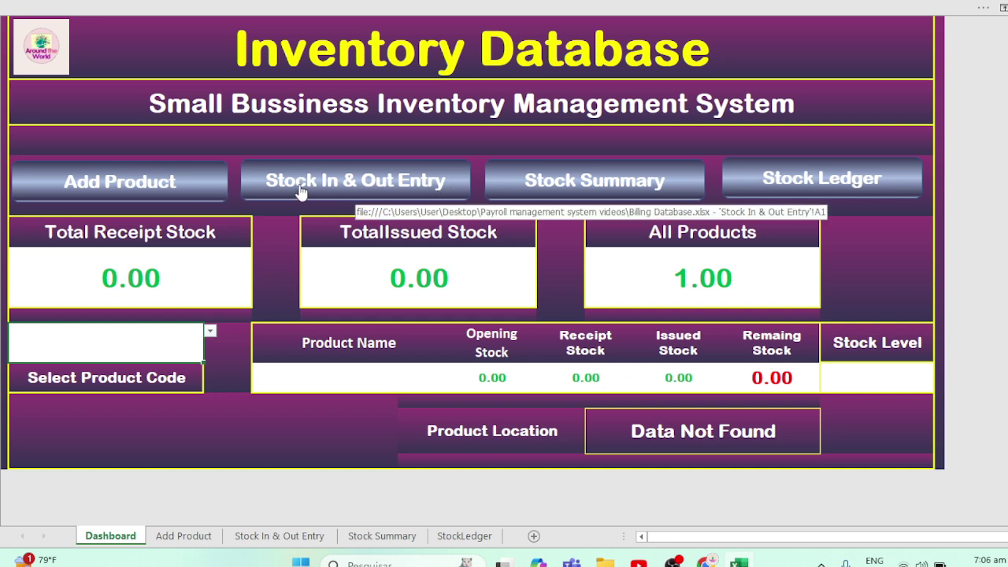
- Start a stock entry in row 4 for P-101, dated today, with entry type Stock-in
click(300, 192)
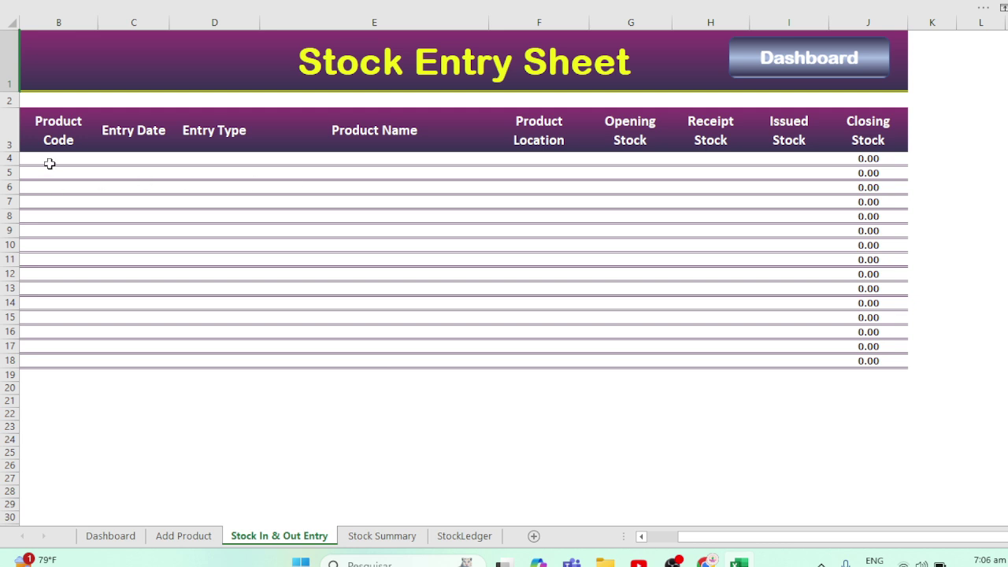
click(49, 163)
text(P-)
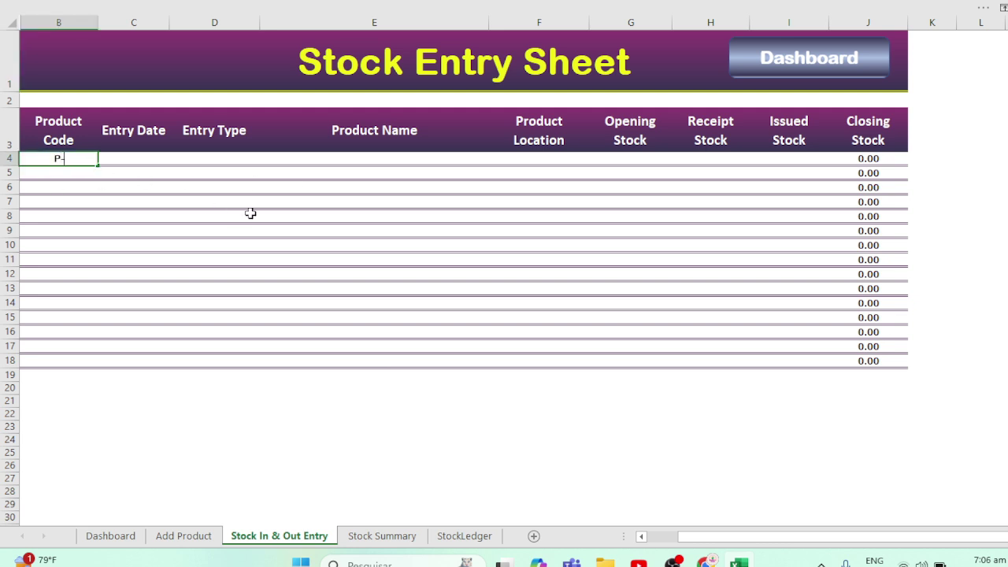
text(101)
key(Tab)
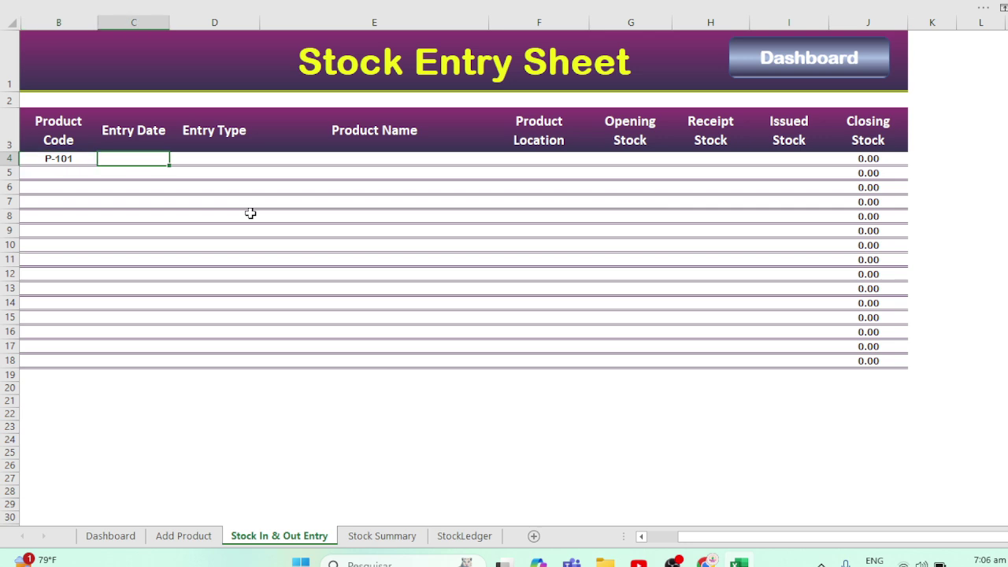
key(ctrl+semicolon)
key(Tab)
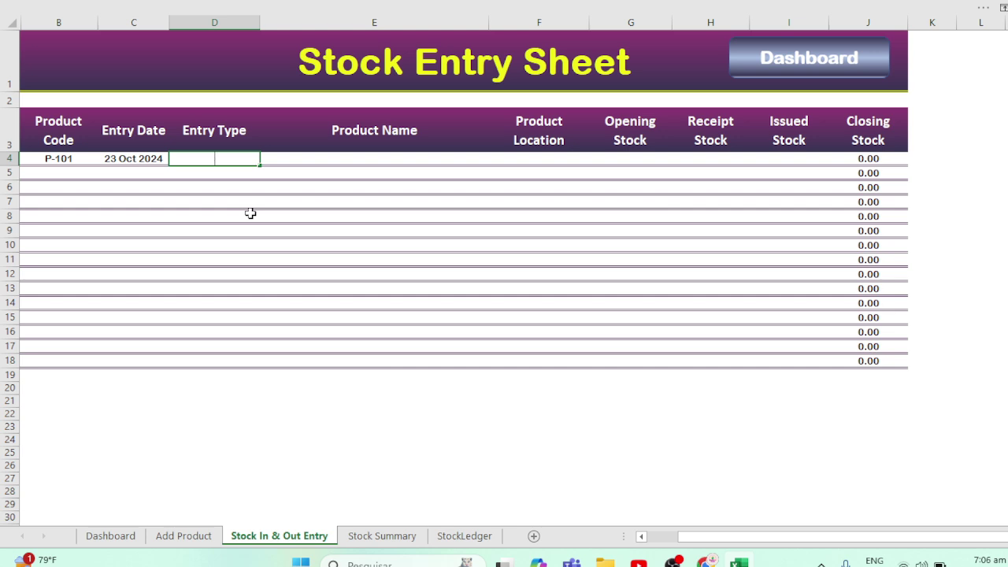
text(Stock)
text( In)
key(Return)
key(Up)
text(Stock)
text(-in)
key(Return)
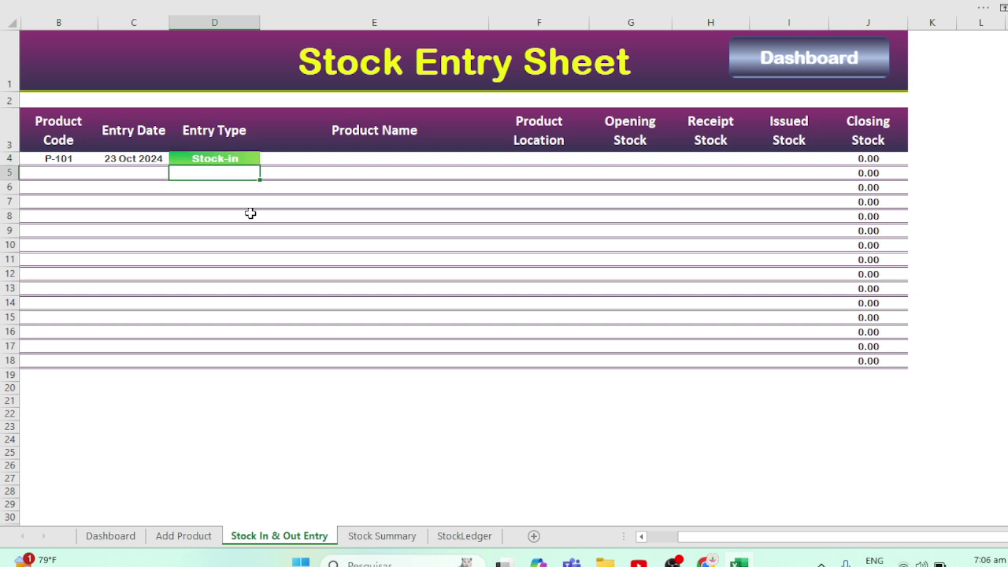
key(Up)
key(Right)
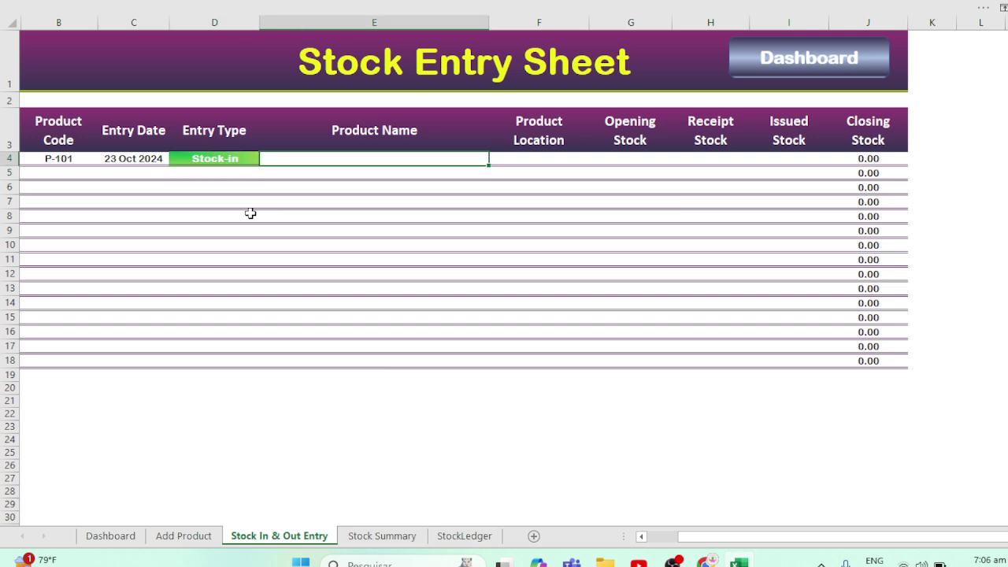
- Fill in Product one, Shelf-1, opening stock 100, zero receipt and issued, then return to the Dashboard
text(oduct)
text( one)
key(Tab)
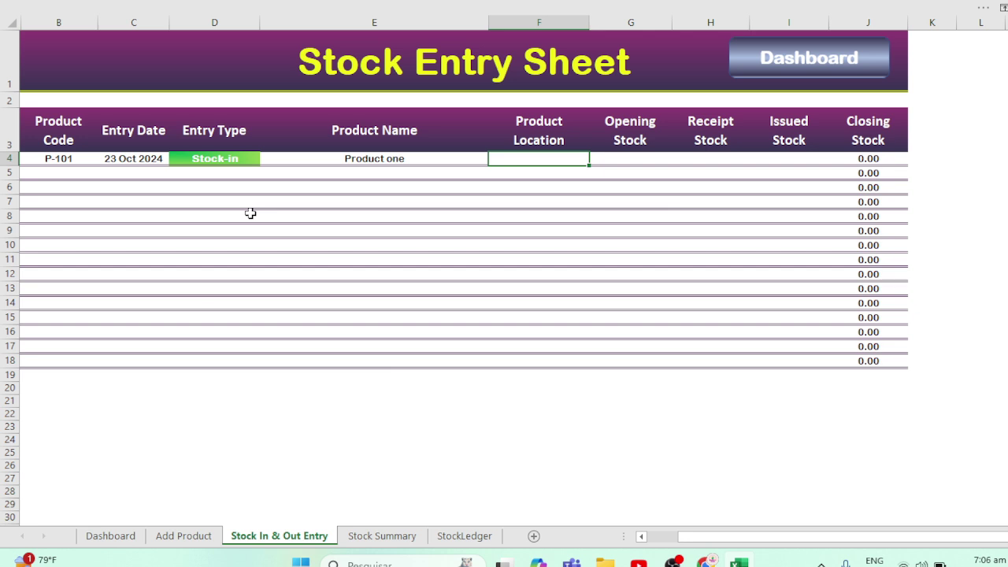
text(Shelf)
text(-1)
key(Tab)
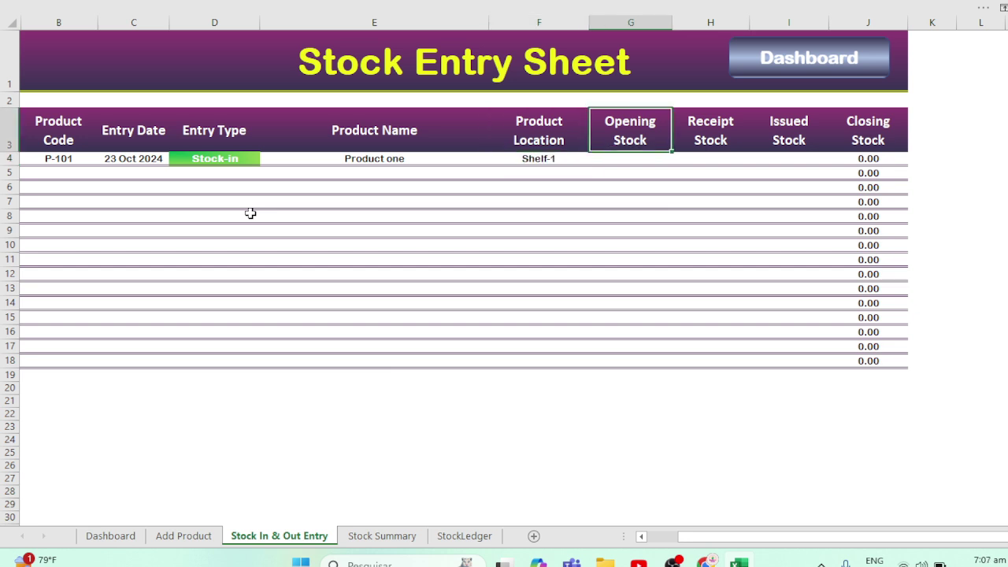
text(100)
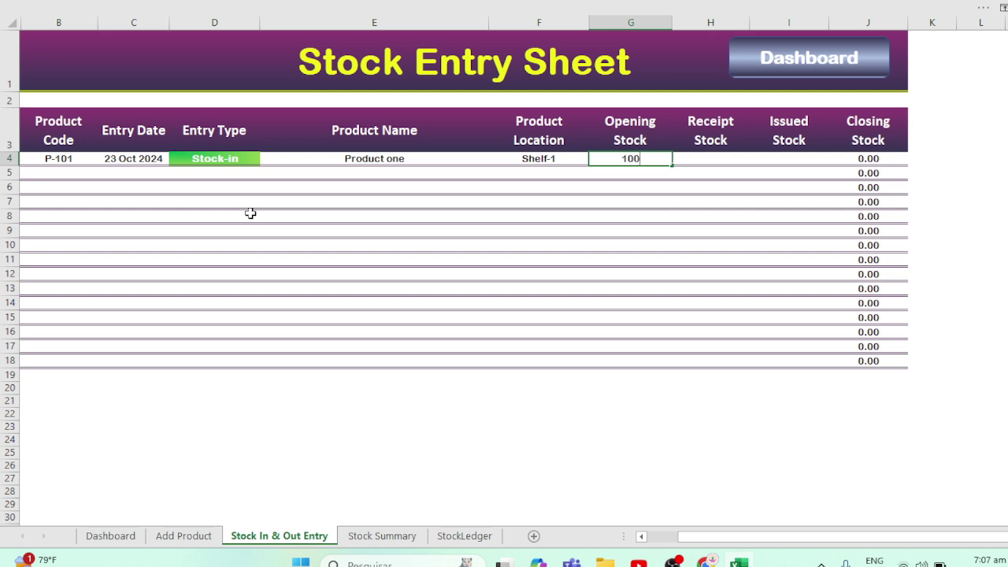
key(Tab)
text(0)
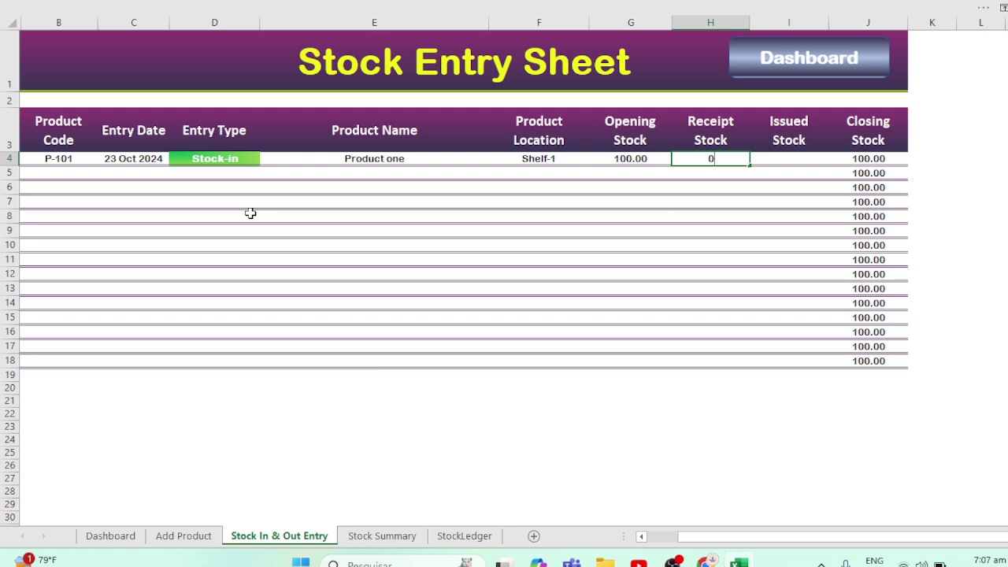
key(Tab)
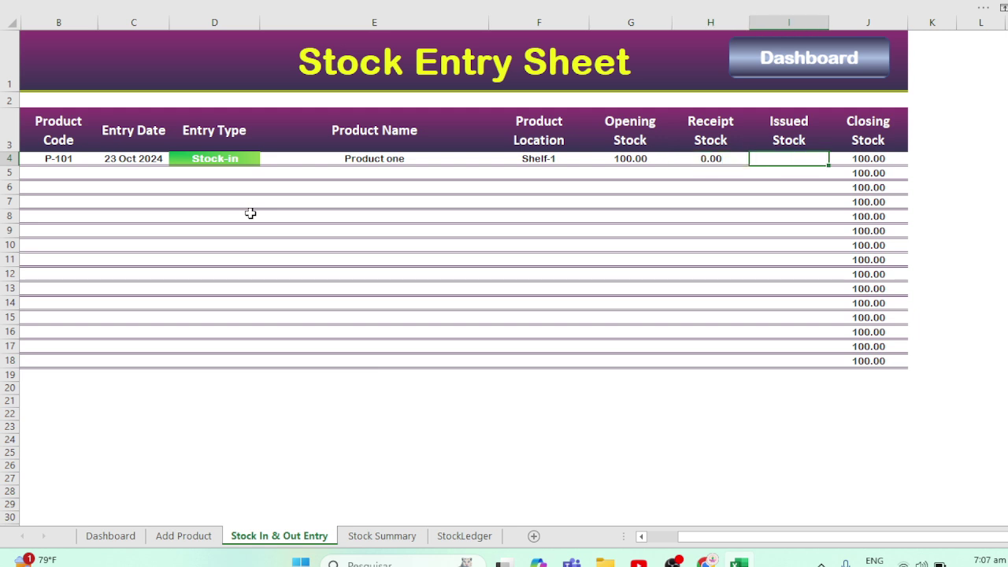
text(0)
key(ctrl+Return)
click(786, 77)
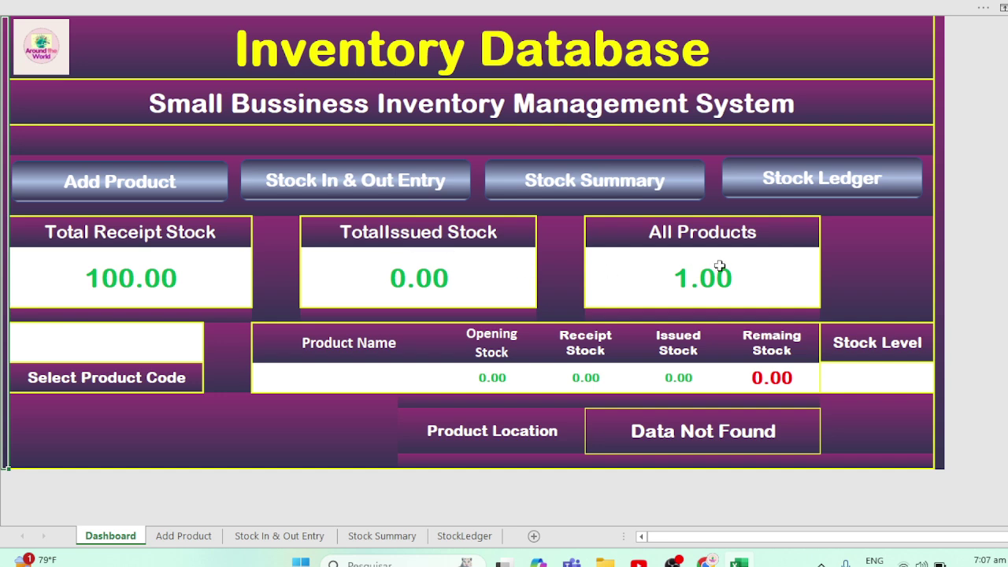
- Add P-102 named Product two in row 5 of the product list, then return to the Dashboard
click(156, 186)
click(75, 149)
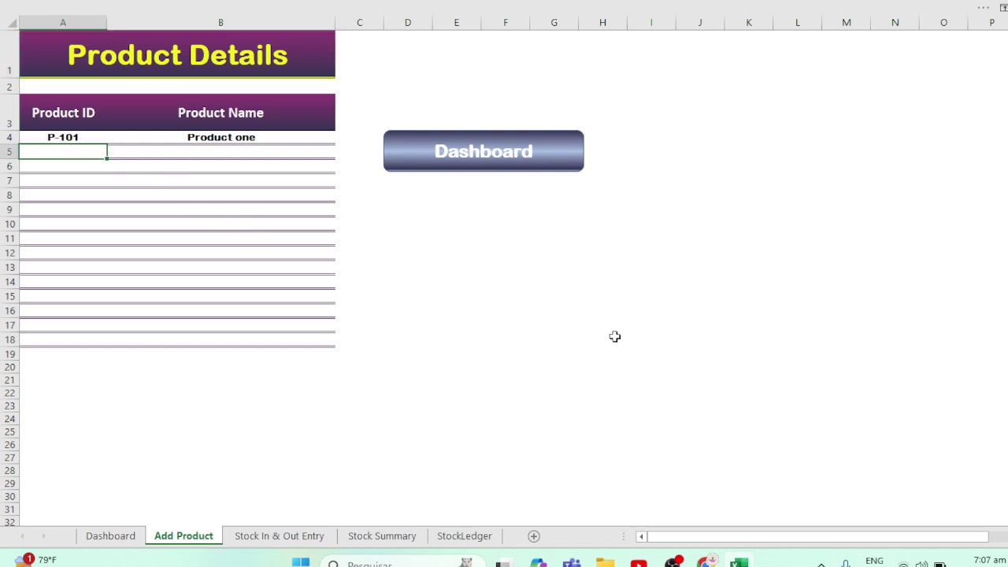
text(P-102)
key(Tab)
text(Pr)
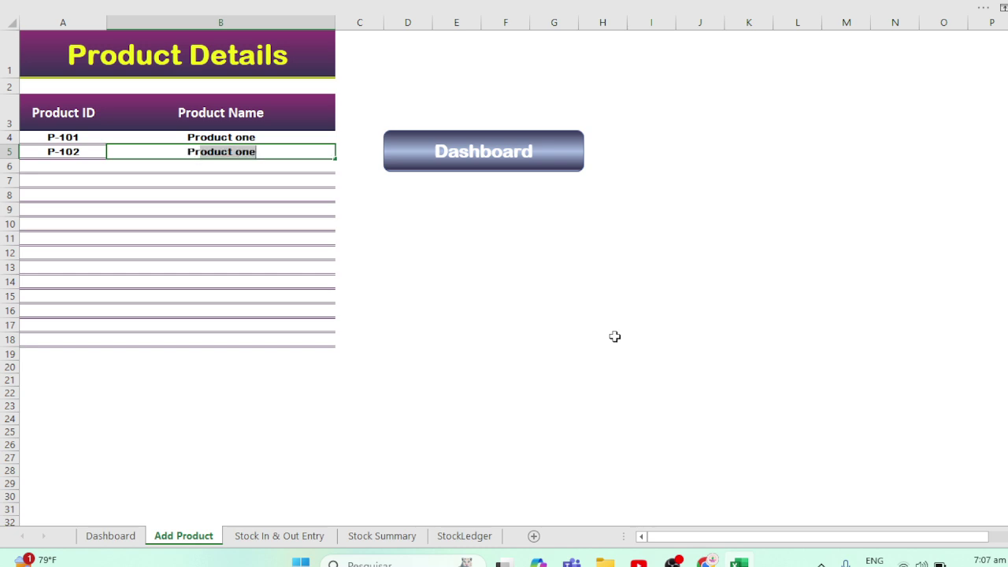
text(oduc)
text(t two)
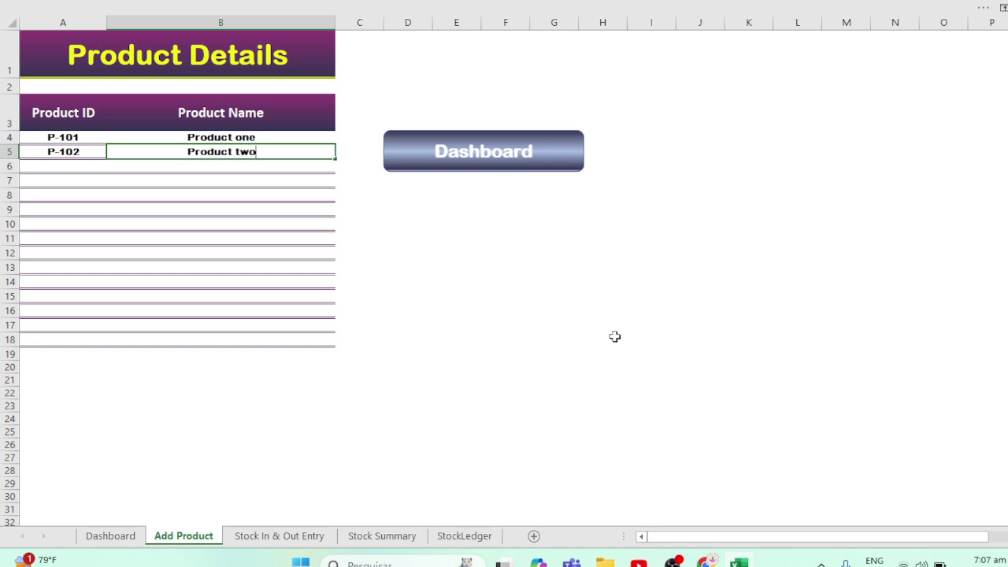
click(453, 134)
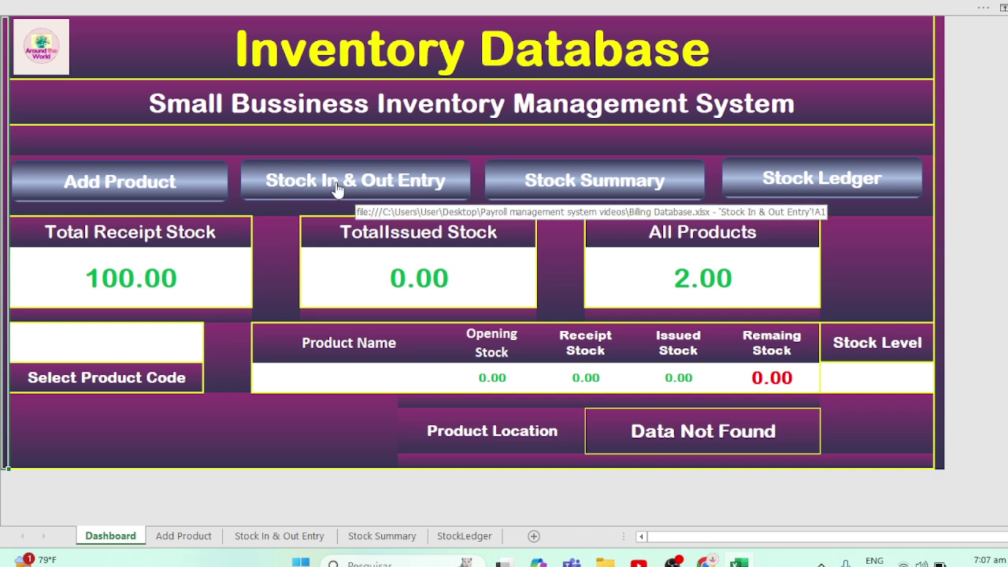
- In the Stock Summary report, enter P-101 in B6 and Product one in C6
click(573, 186)
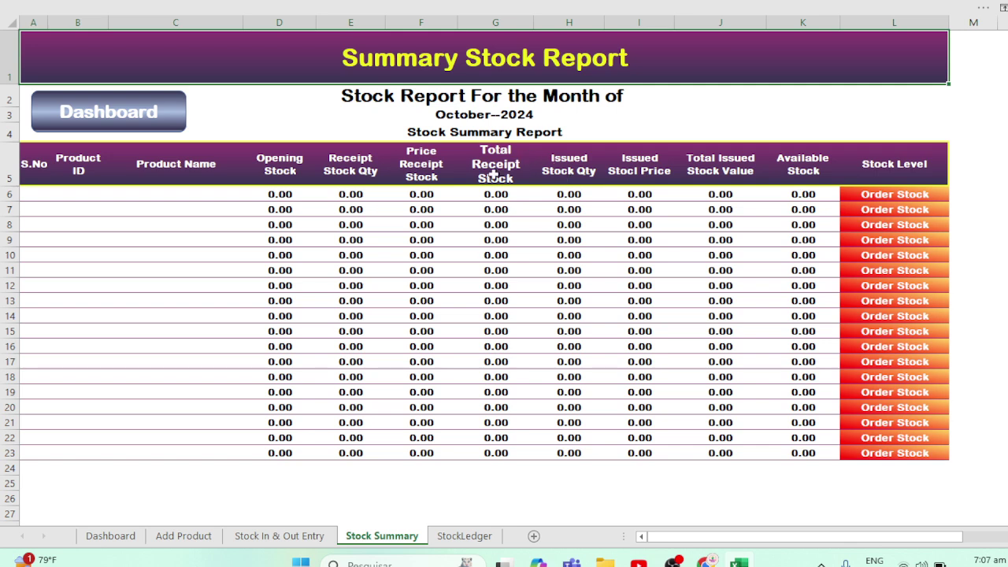
click(67, 190)
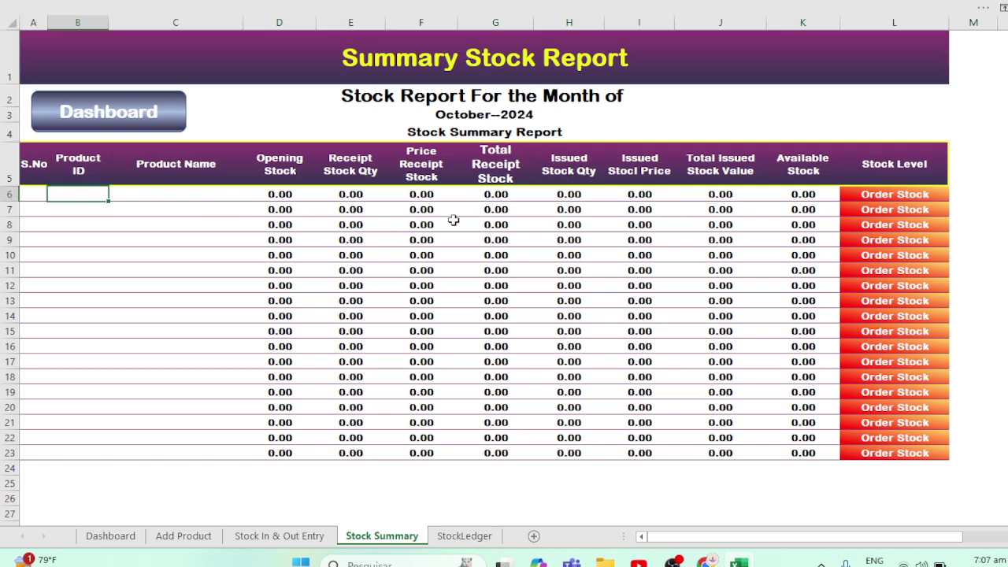
text(P)
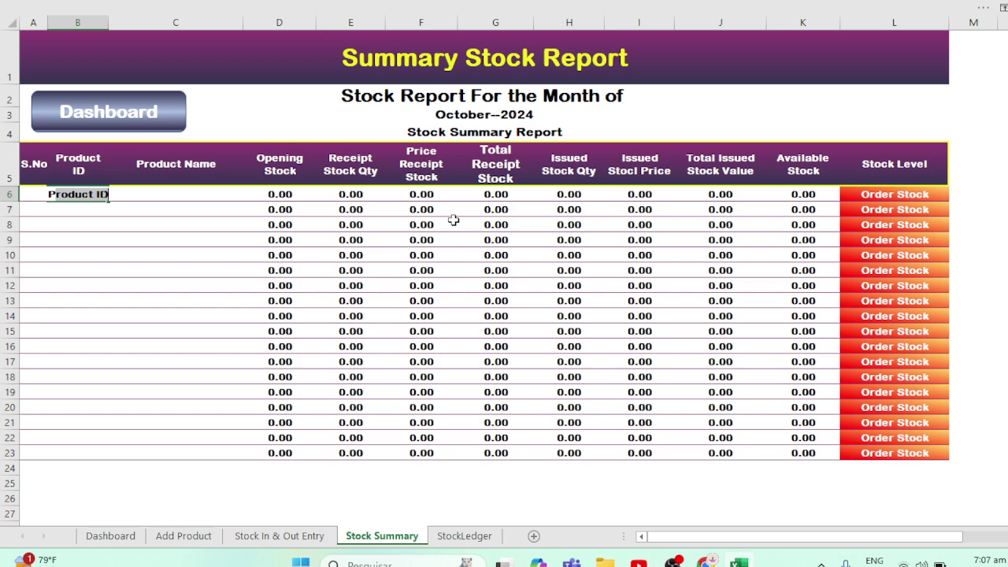
text(-101)
key(Tab)
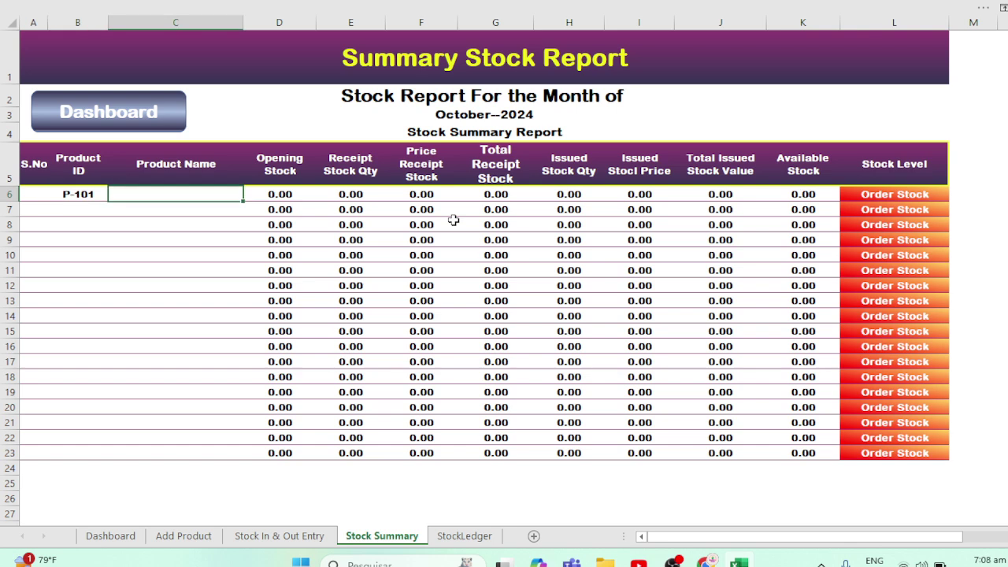
text(Prd)
text(ouc)
key(BackSpace)
key(BackSpace)
key(BackSpace)
text(oduct)
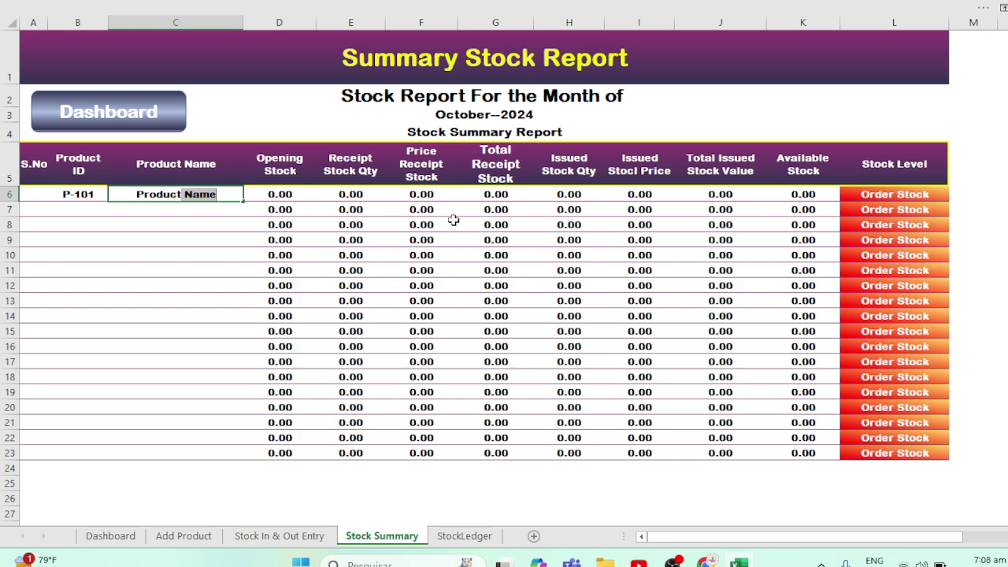
text(-)
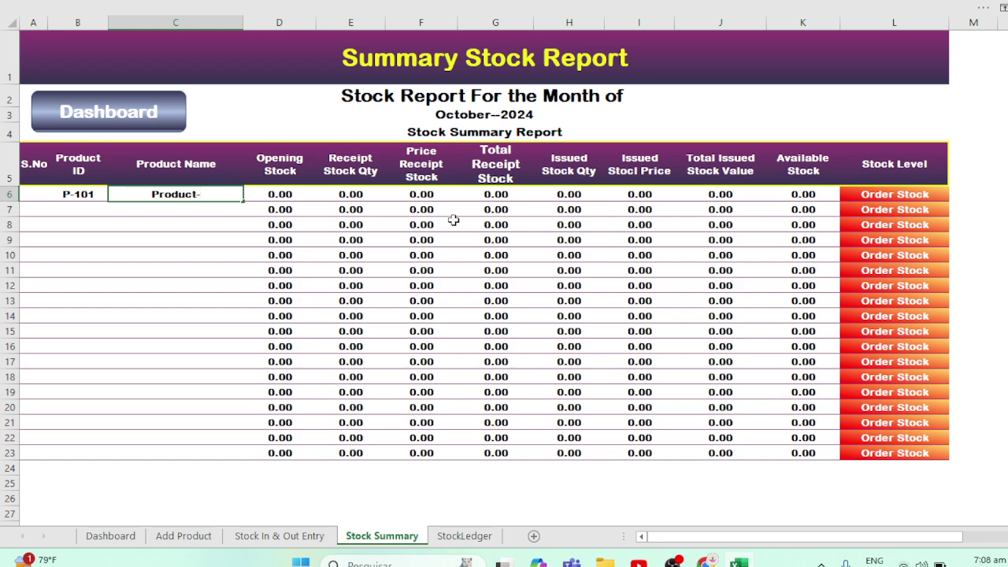
key(BackSpace)
text(one)
key(Return)
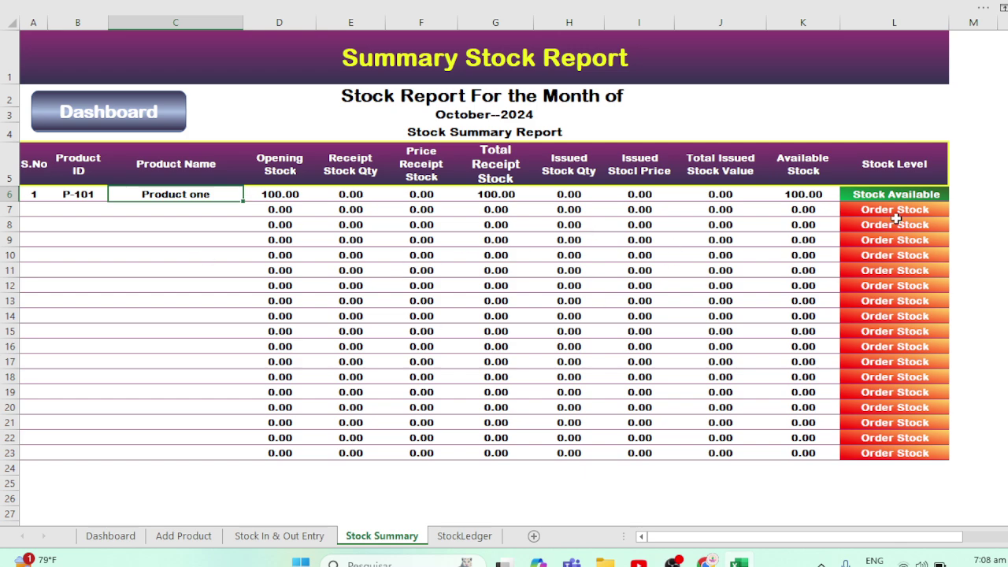
- Enter Product two in C7 of the summary, then return to the Dashboard
click(162, 209)
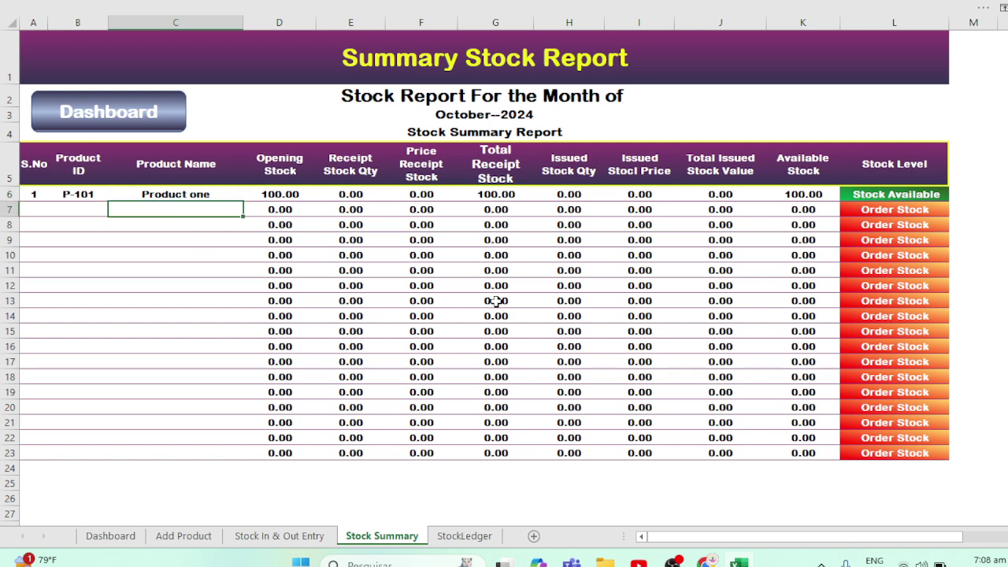
text(Product )
text(two)
key(Return)
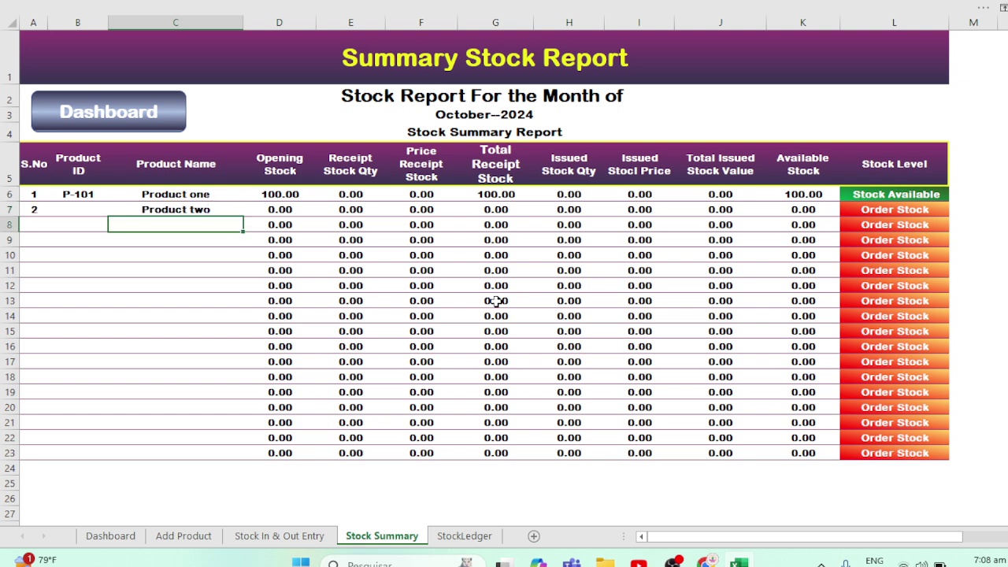
key(Up)
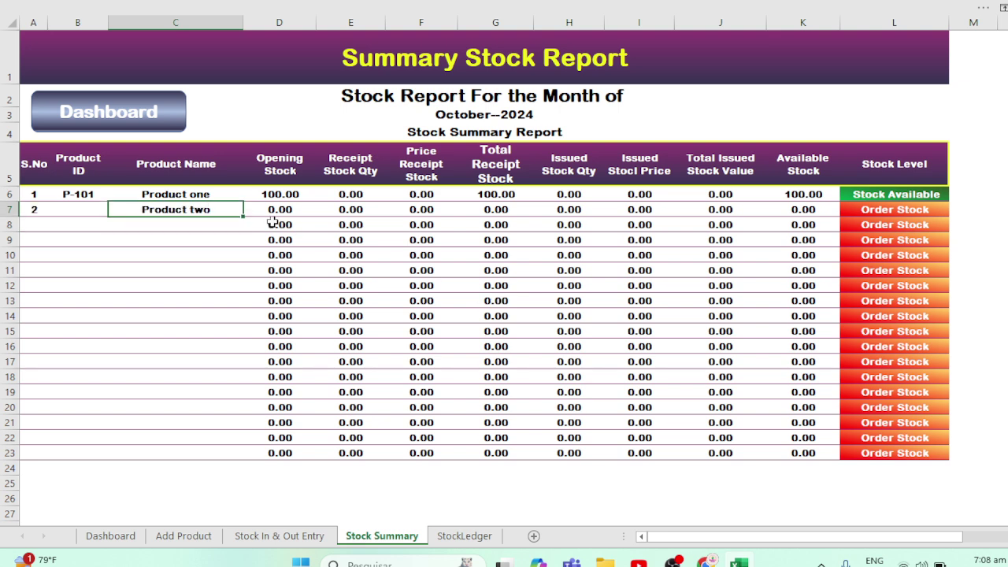
click(95, 126)
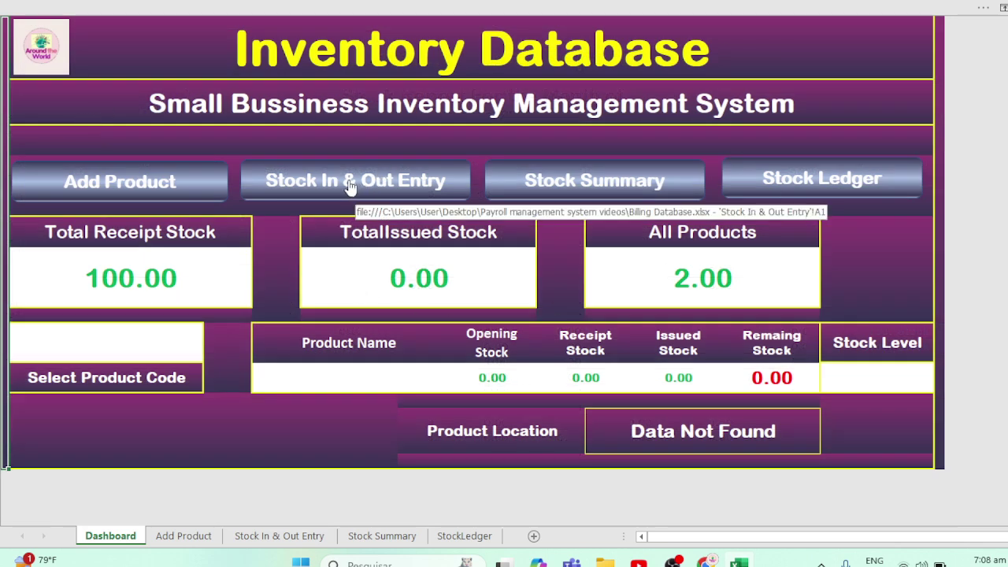
- Start a stock entry in row 5 for P-102, dated today, with entry type Stock-in
click(371, 180)
click(55, 178)
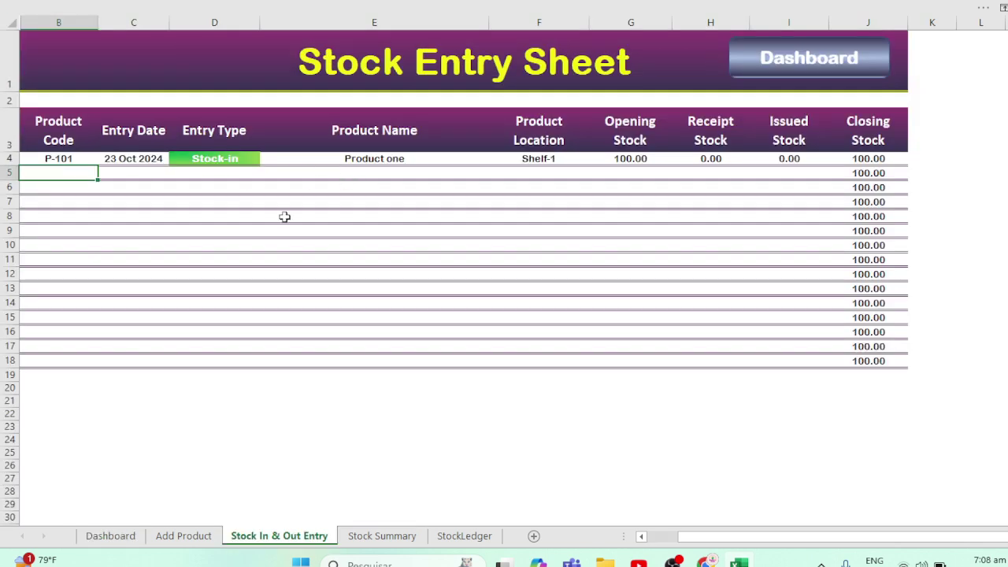
text(P-101)
text(2)
key(BackSpace)
key(BackSpace)
text(2)
key(Tab)
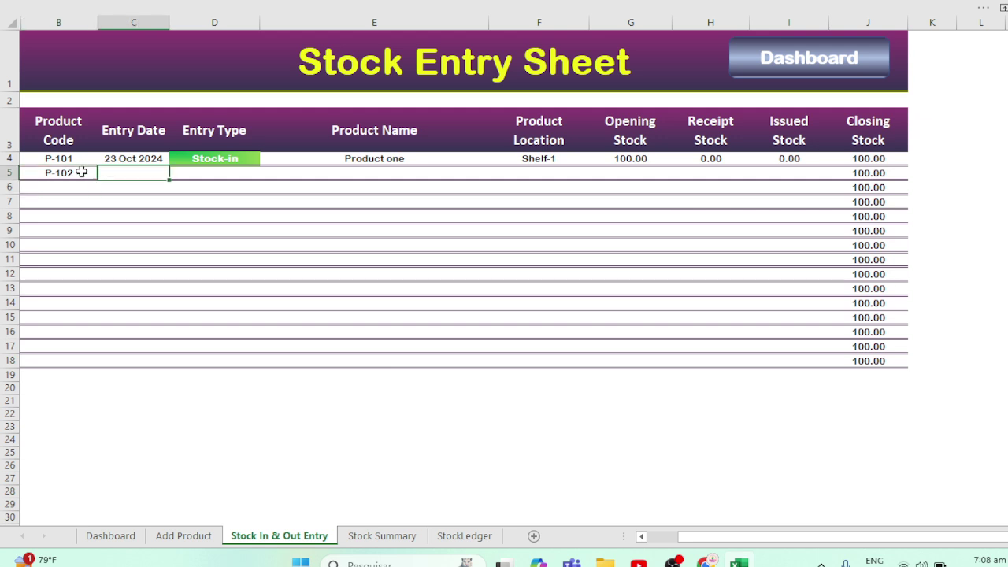
key(ctrl+semicolon)
key(Tab)
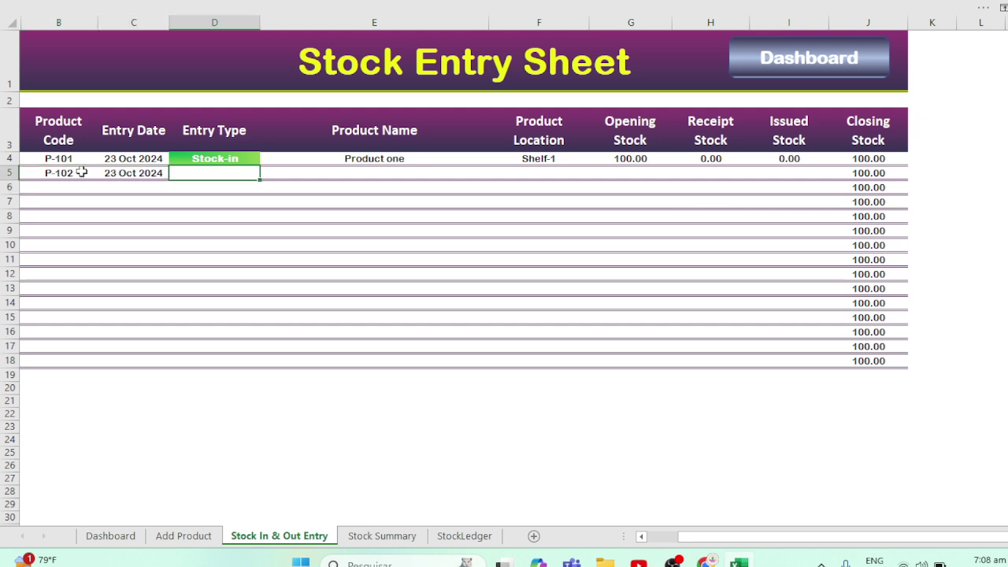
text(S)
key(Return)
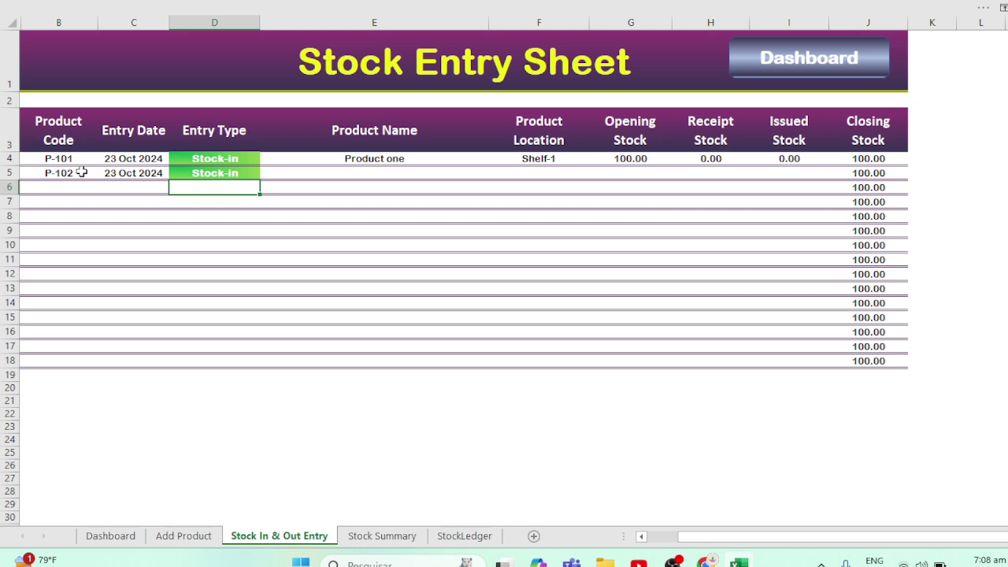
key(Up)
key(Right)
- Fill in product two at Godown-2 with opening 200, receipt 100 and issued 150
text(produc)
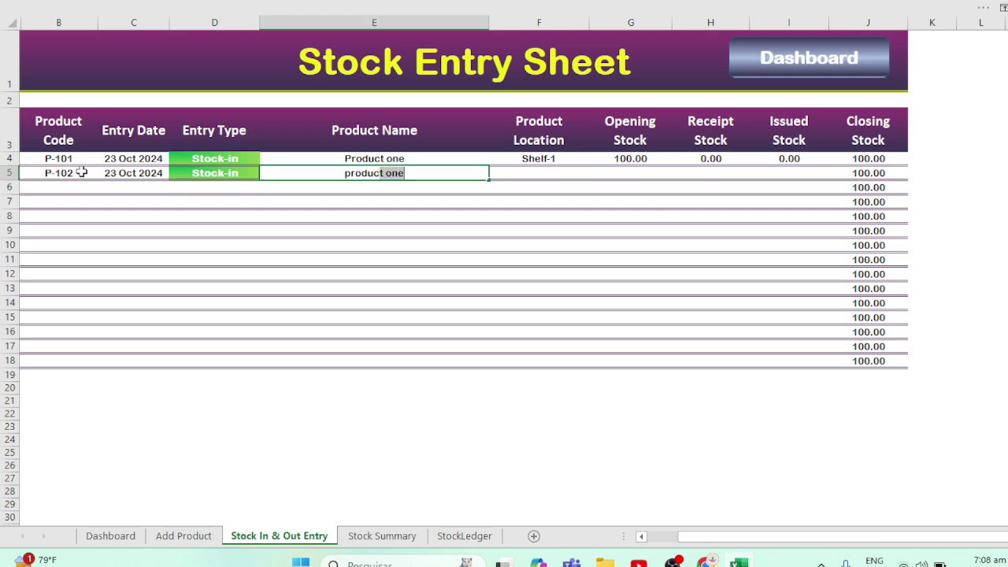
text(t tw)
text(o)
key(Tab)
text(s)
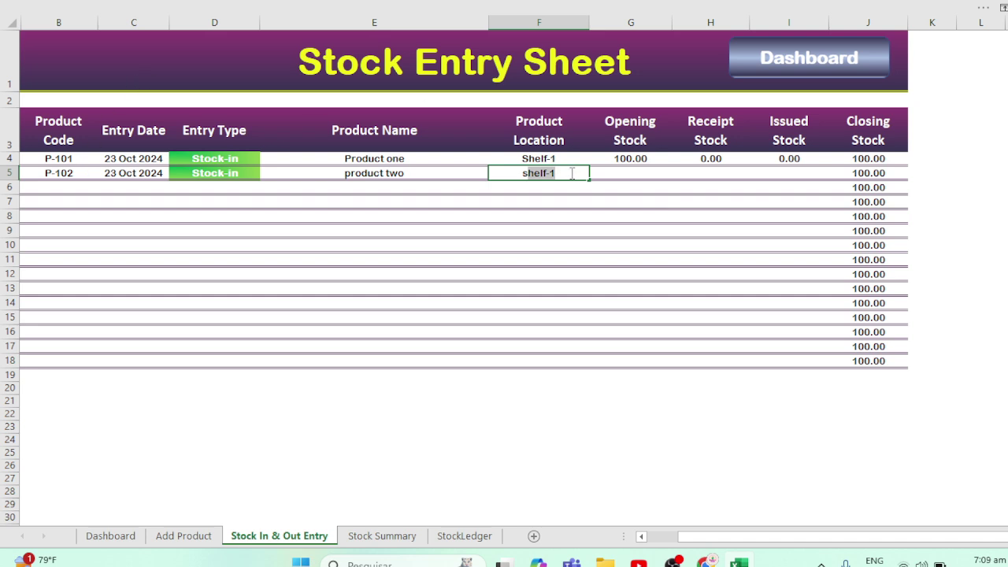
key(shift+Home)
text(Go)
text(down-)
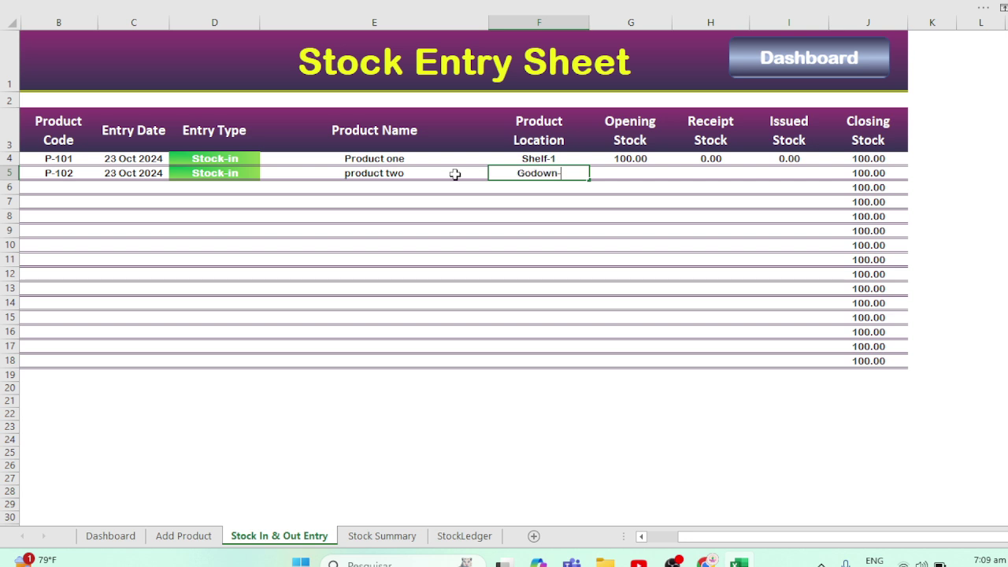
text(2)
click(647, 172)
text(200)
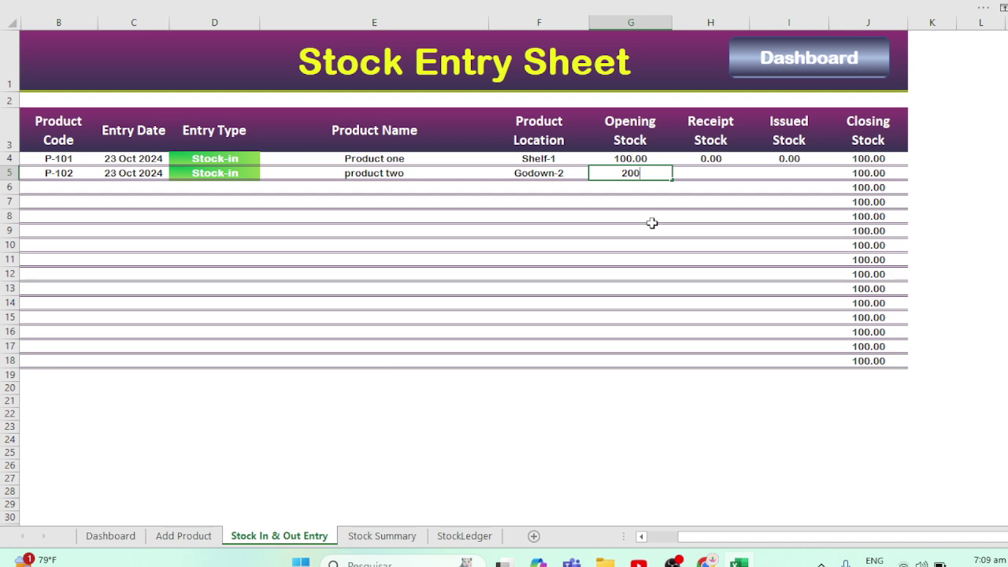
key(Tab)
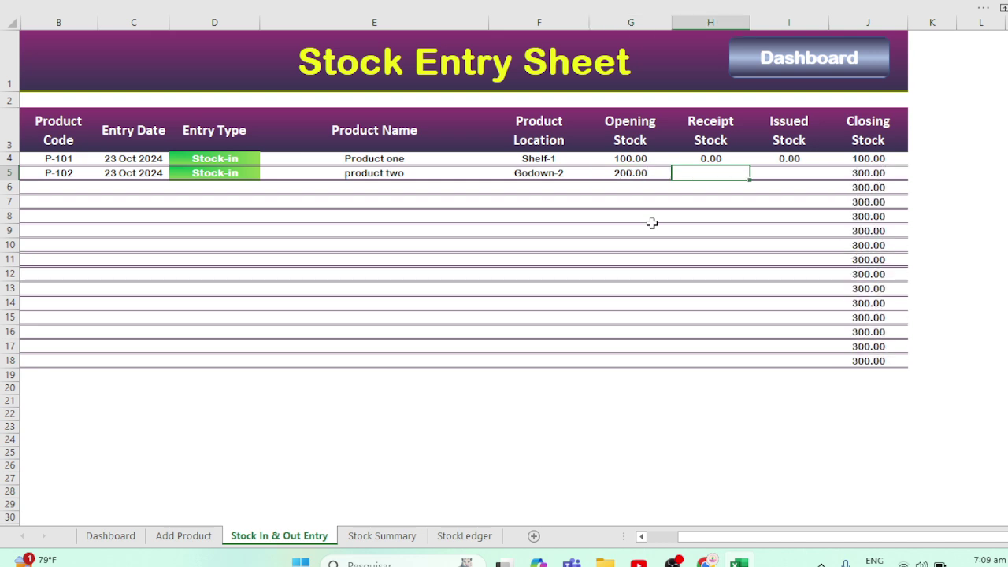
text(100)
key(Tab)
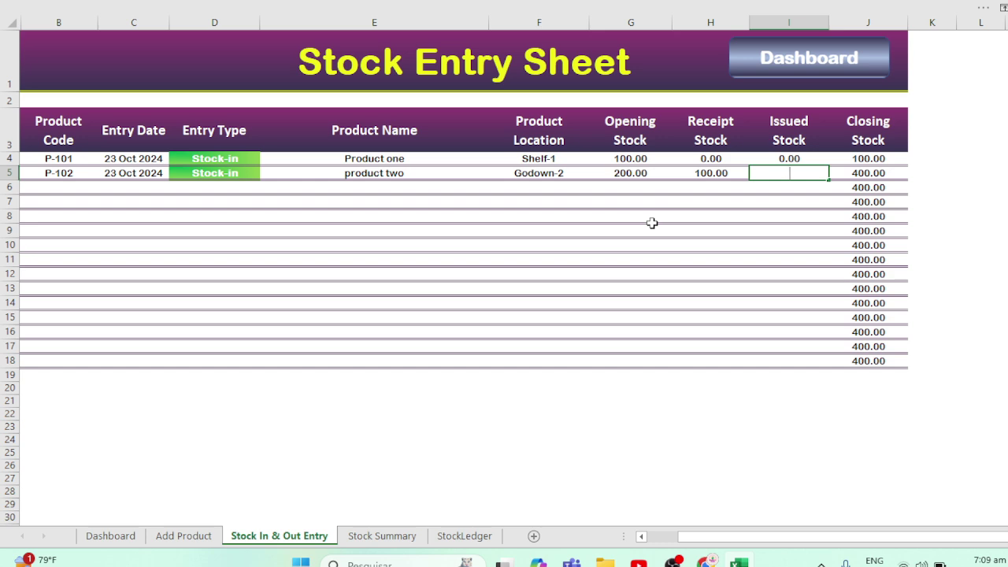
text(150)
key(Return)
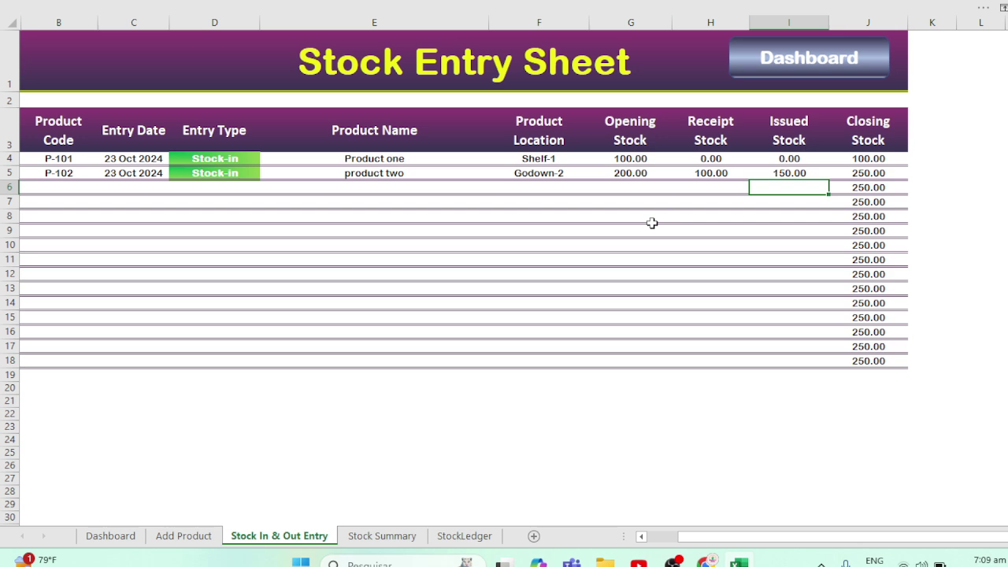
key(Up)
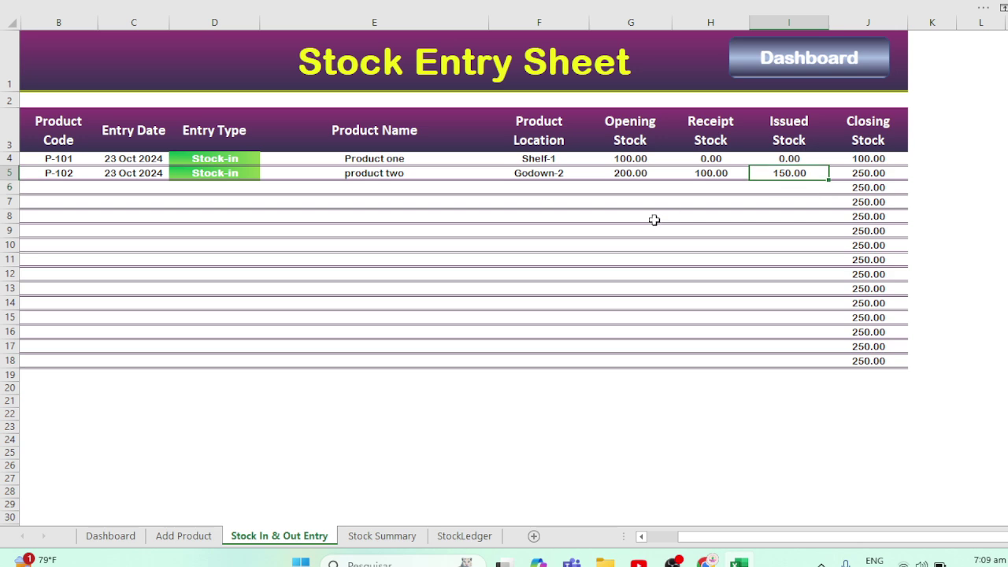
- On the Dashboard, look up P-101, P-102, then P-101 again, and return to the Stock Entry sheet
click(807, 60)
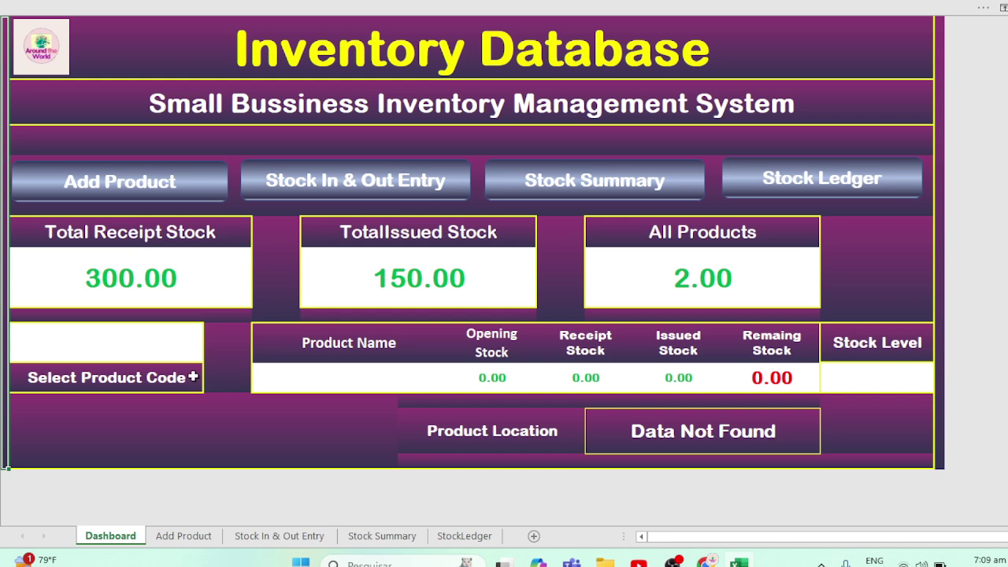
click(173, 341)
click(210, 332)
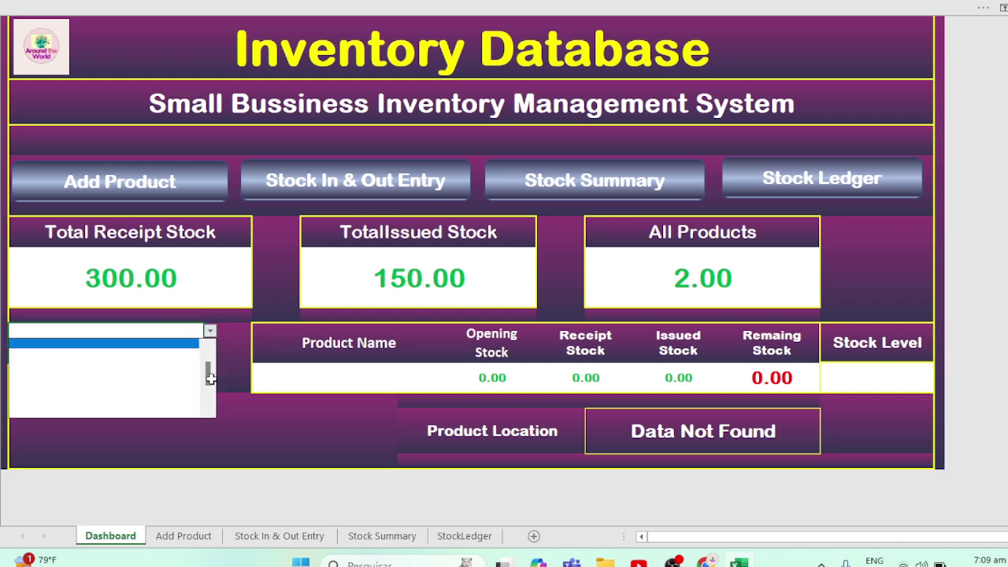
drag(211, 380, 211, 357)
click(134, 344)
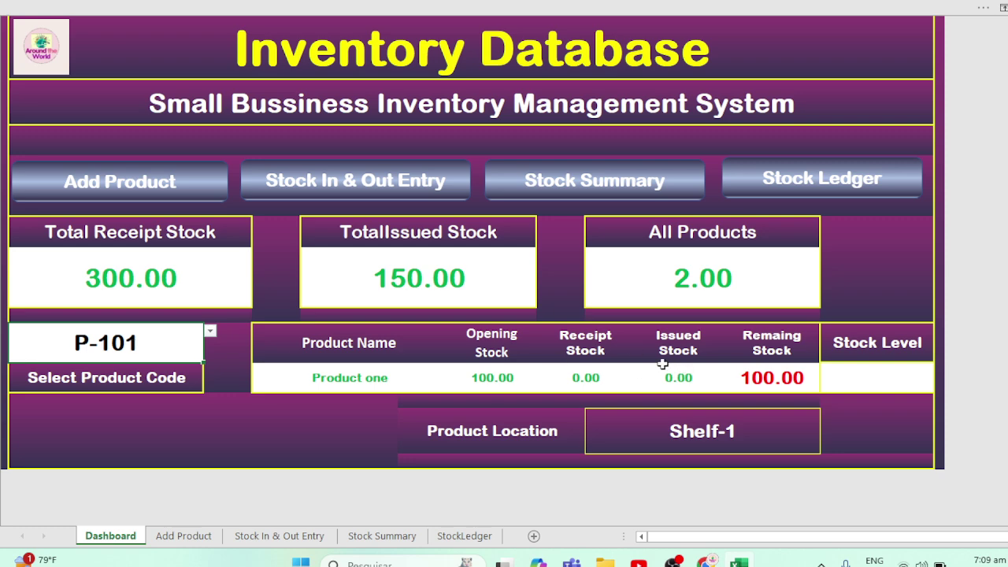
click(210, 332)
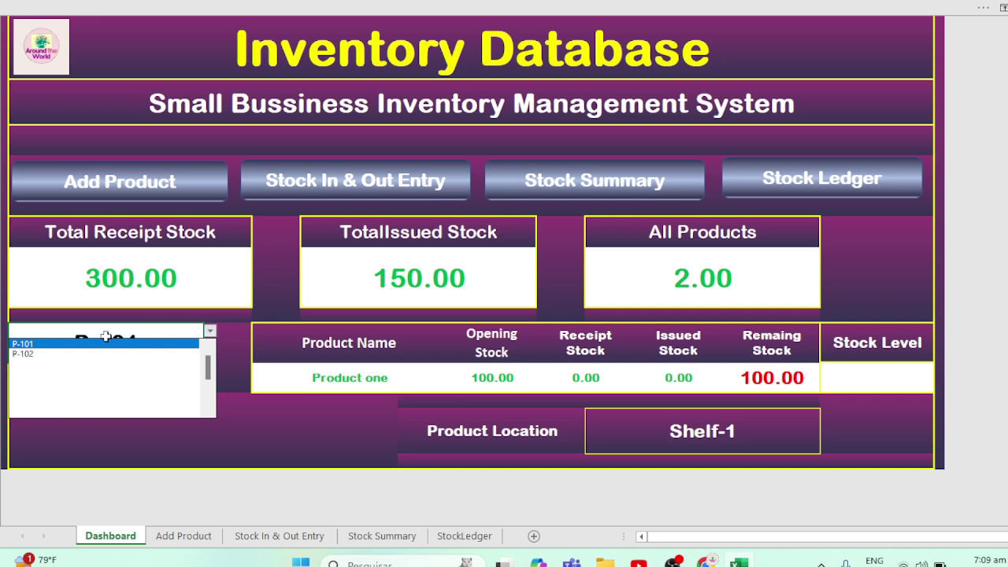
click(16, 353)
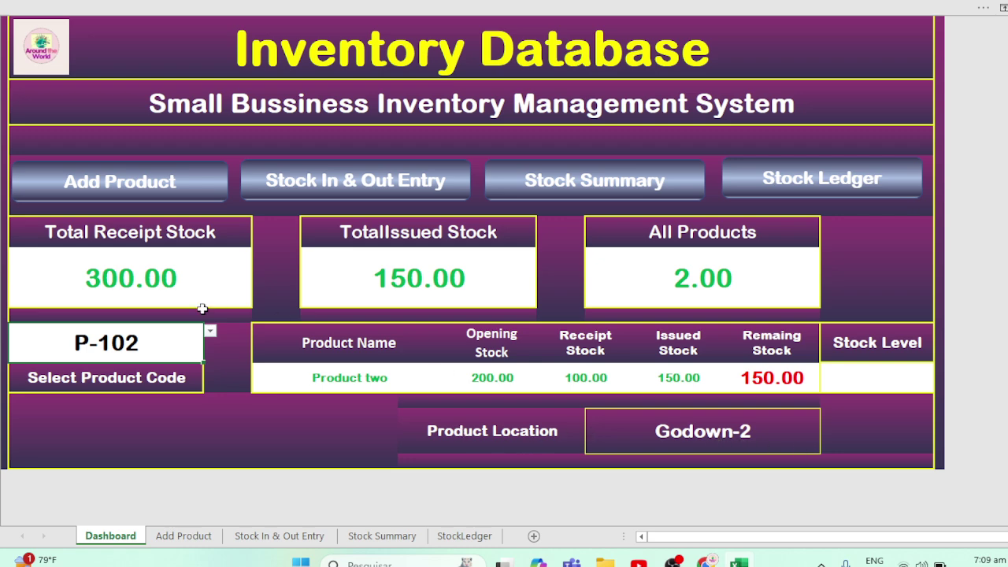
click(211, 332)
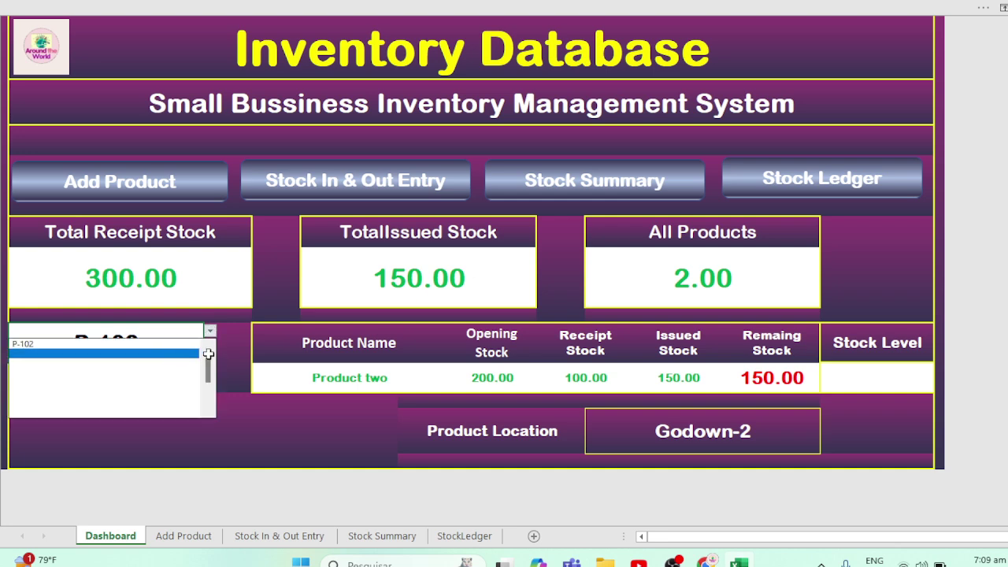
click(112, 342)
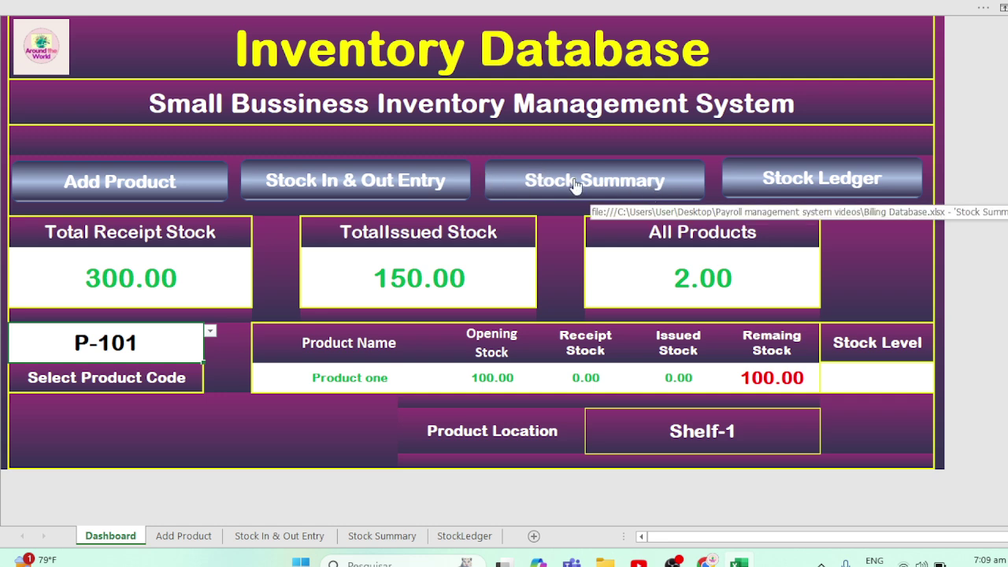
click(290, 187)
- Fill P-102 into B6 and B7 and extend the entry dates down through C7
click(59, 187)
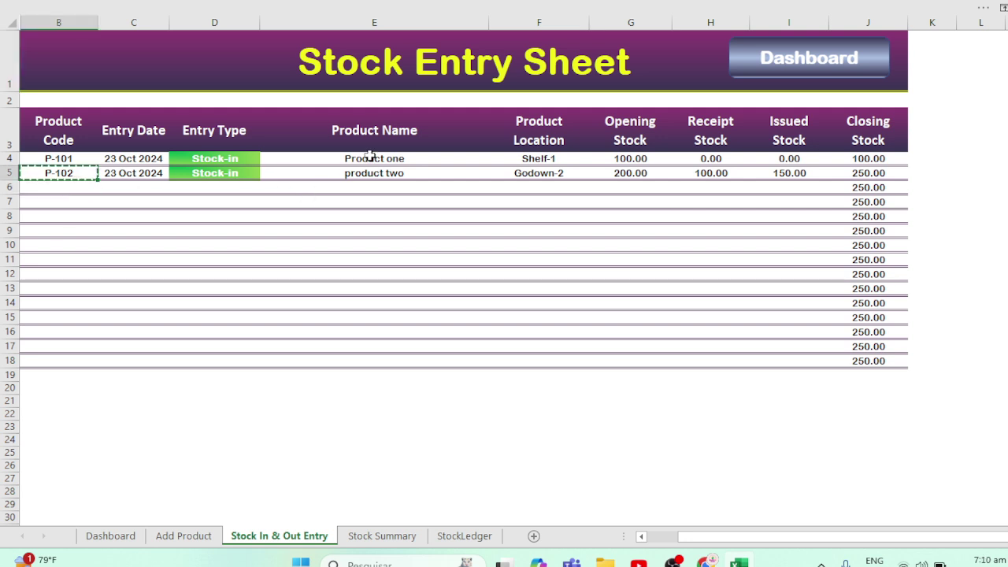
key(ctrl+d)
key(Return)
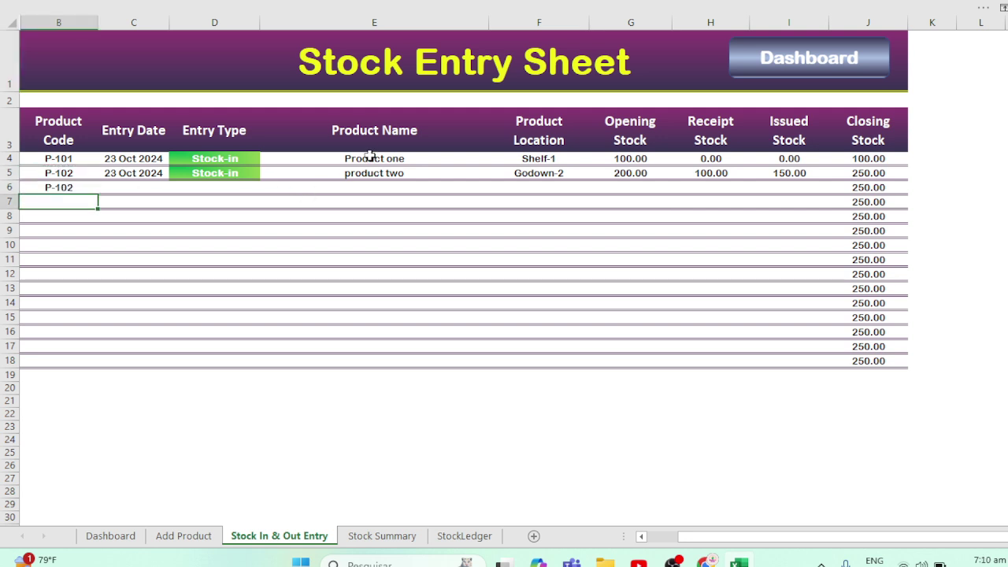
key(Up)
key(ctrl+Down)
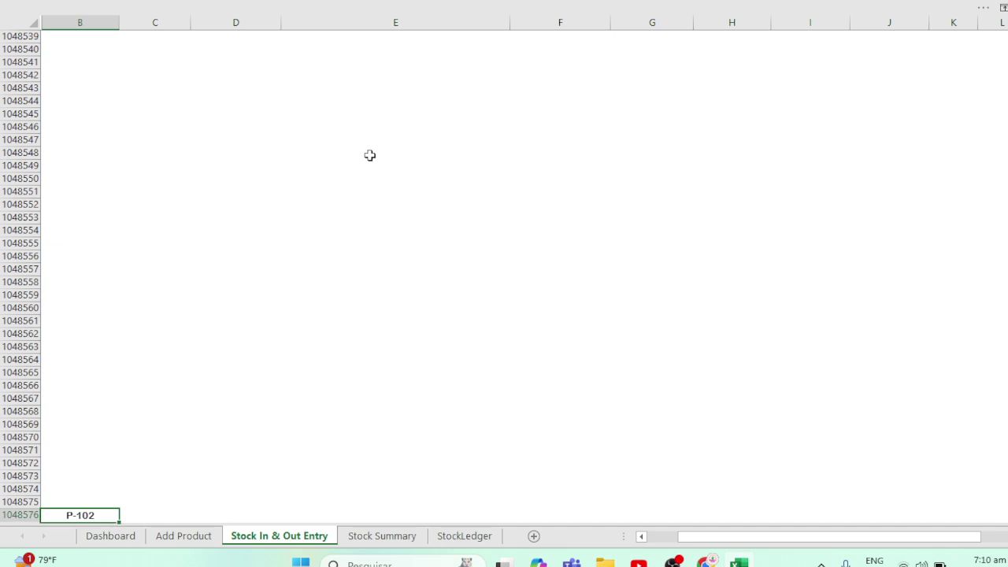
key(ctrl+Up)
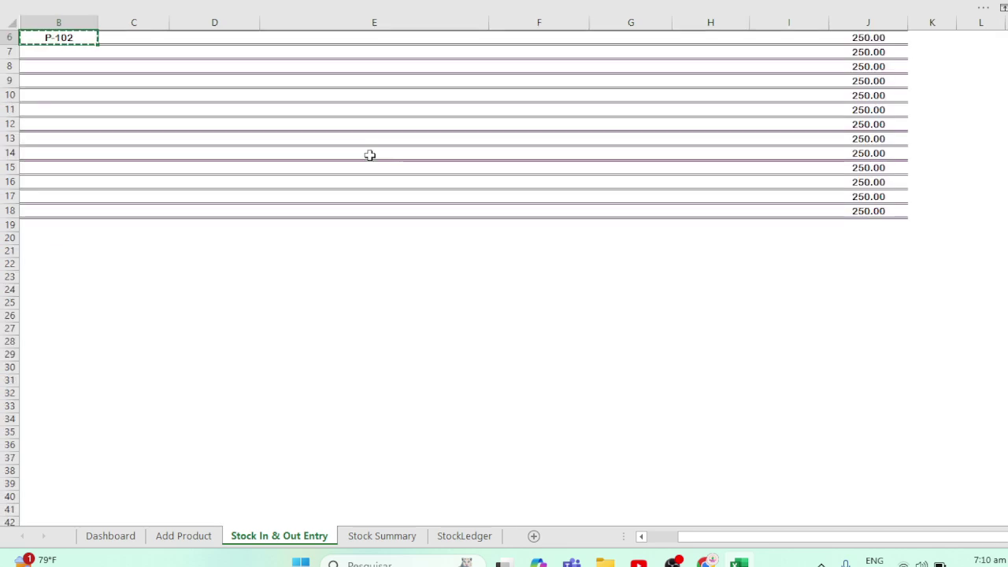
key(Down)
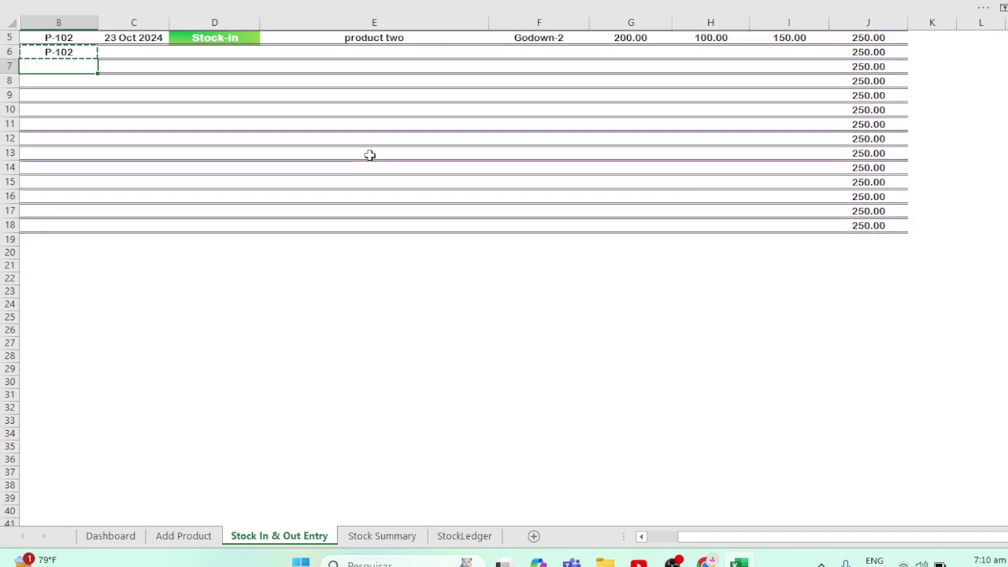
text(P-102)
key(Up)
key(Up)
key(Up)
key(Right)
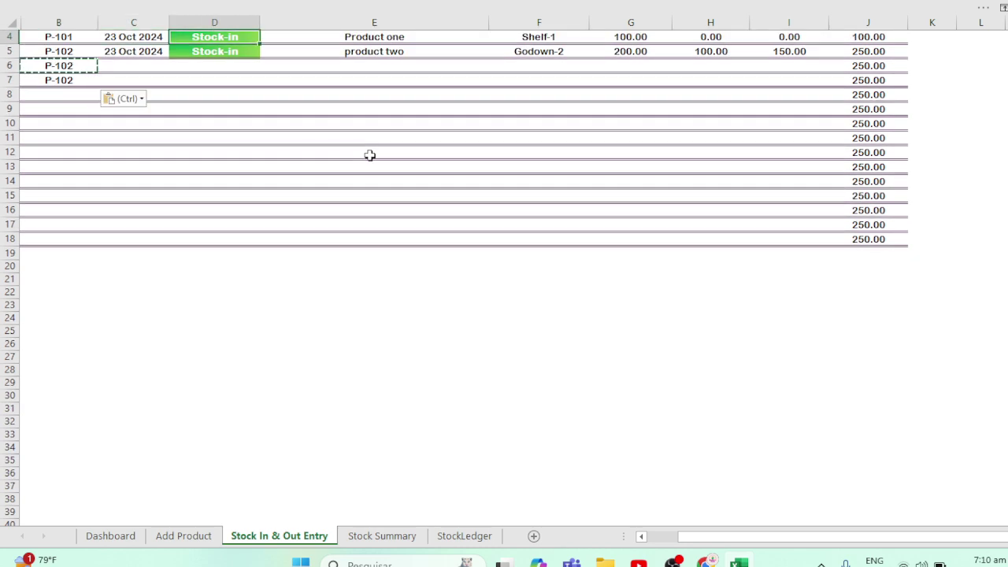
click(156, 65)
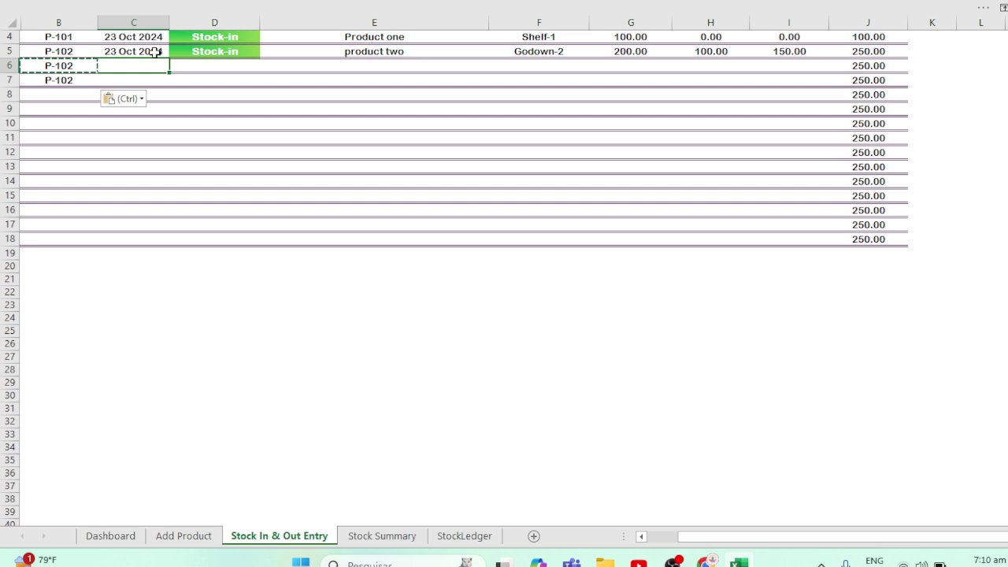
click(153, 50)
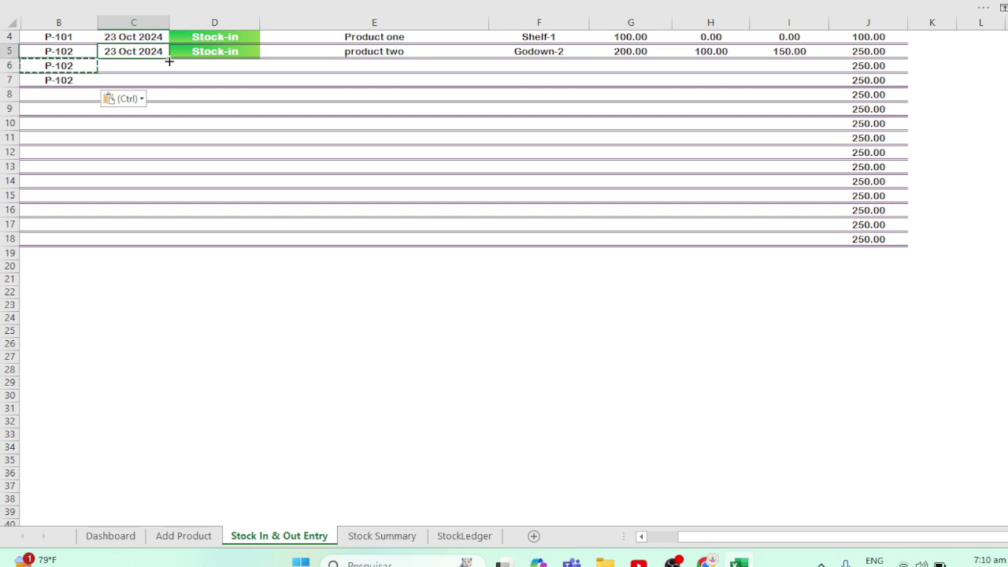
drag(168, 60, 173, 89)
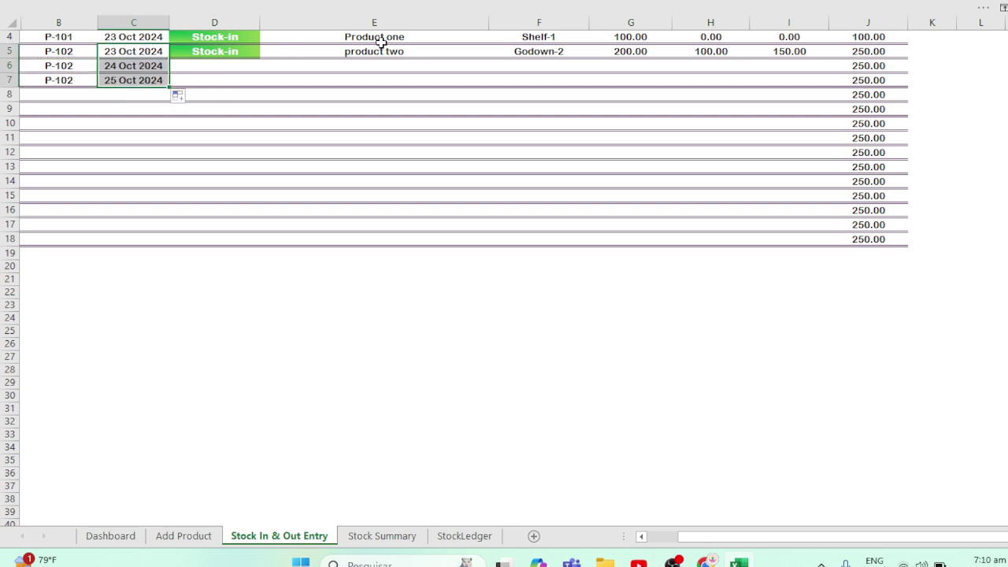
- Set the entry type in D6 to Stock-out
key(Right)
key(Down)
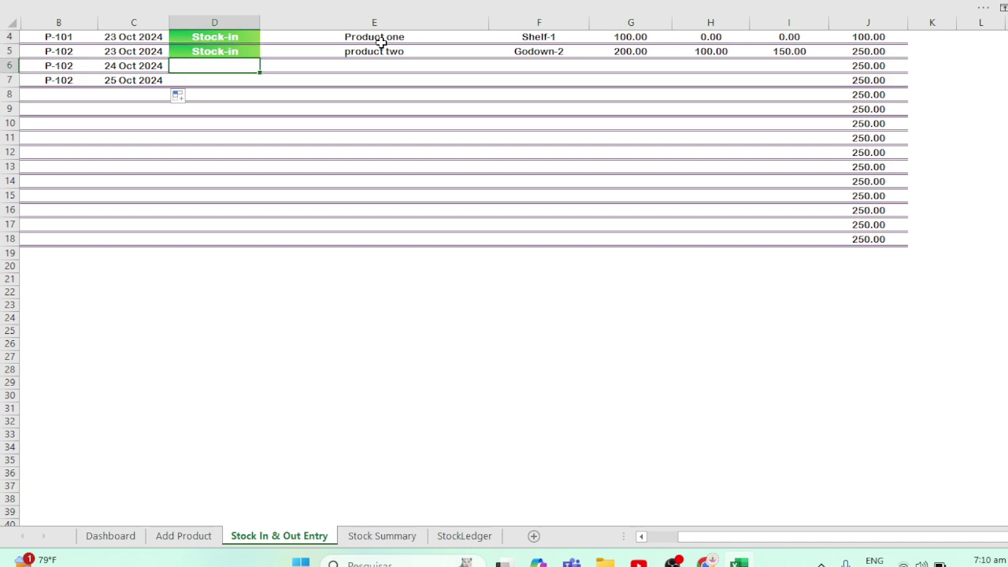
text(Stoc)
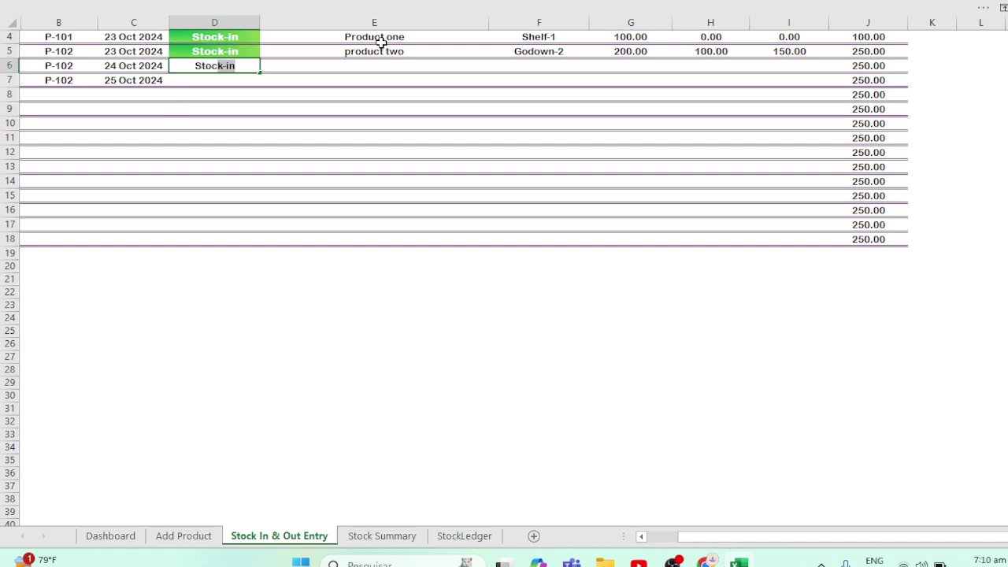
text(out)
key(Tab)
- Copy the product name 'product two' from E5 into E6 and E7
key(Up)
key(Up)
key(Up)
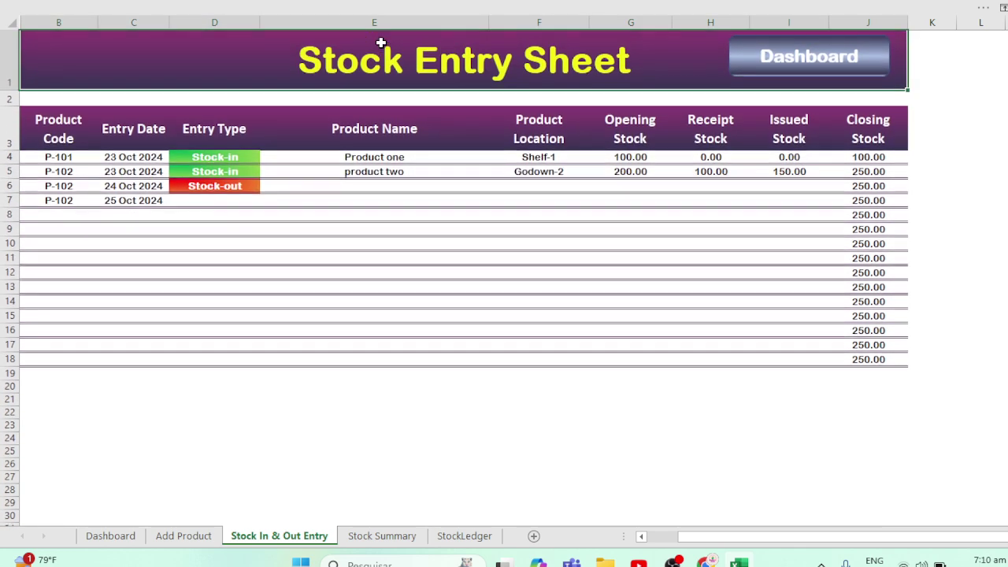
key(Down)
key(Down)
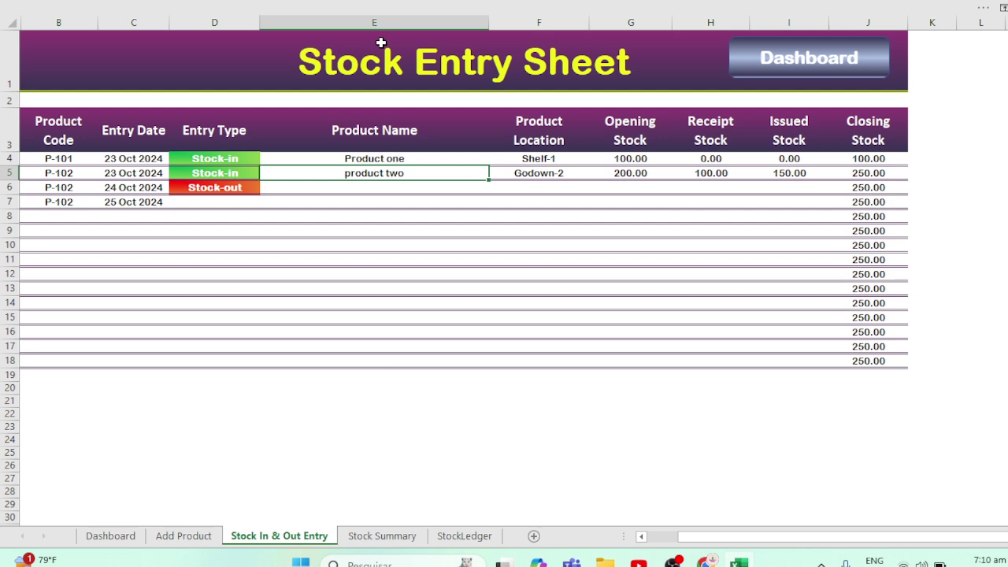
key(Down)
key(Up)
key(ctrl+c)
key(Down)
key(ctrl+v)
key(Down)
key(ctrl+v)
key(Down)
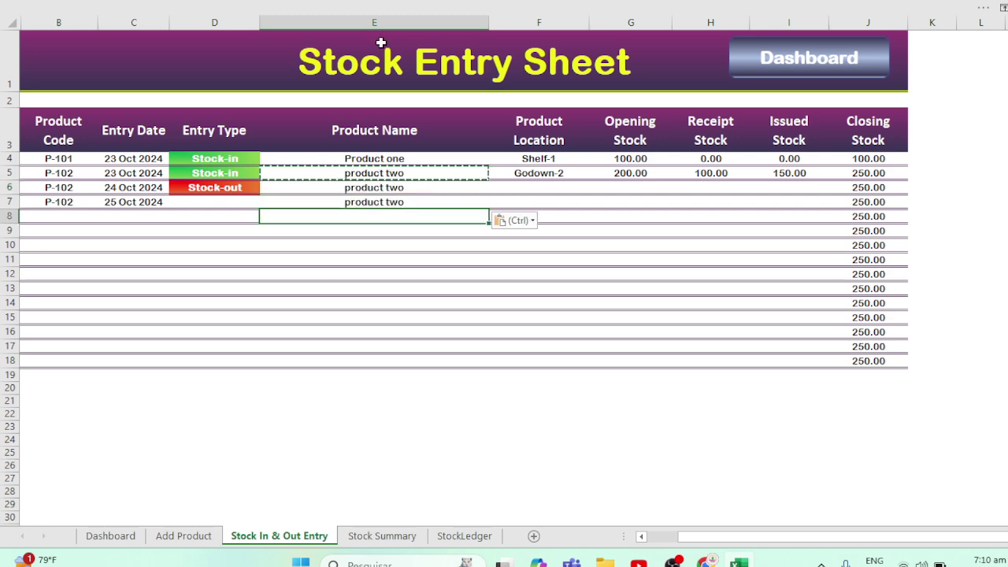
key(Up)
- Copy the Stock-out entry type from D6 into D7
key(Left)
key(Up)
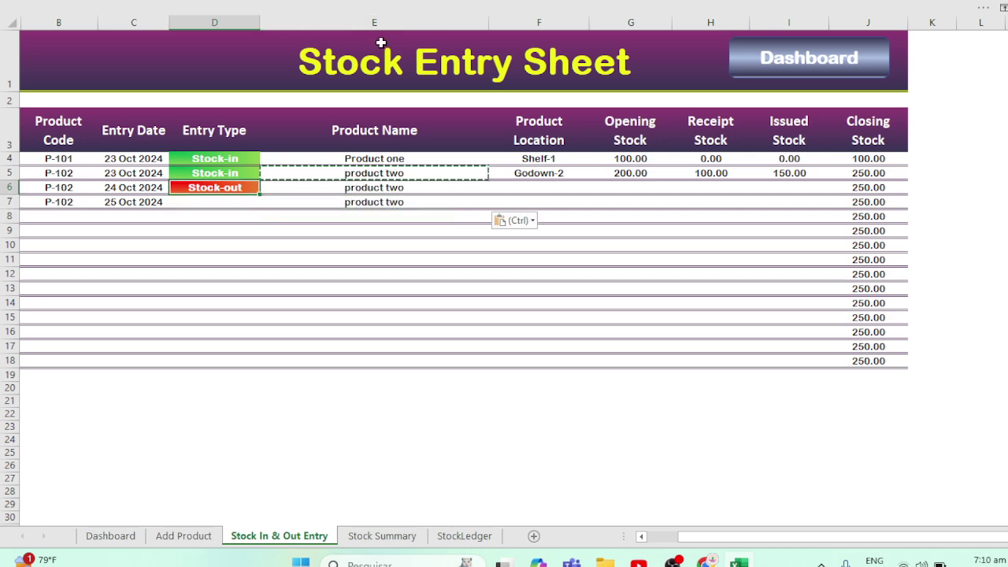
key(ctrl+Down)
key(ctrl+Up)
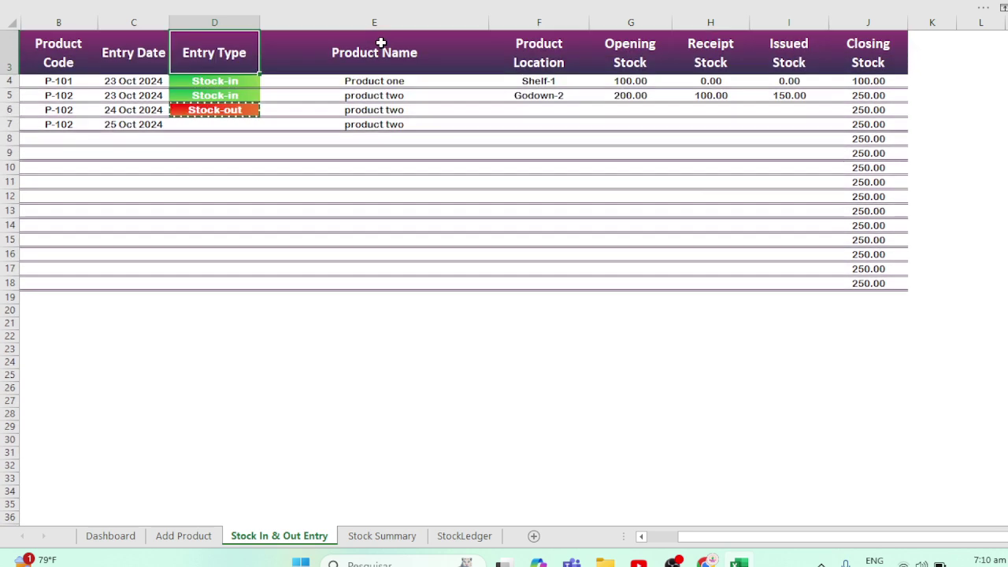
key(ctrl+c)
key(Down)
key(Return)
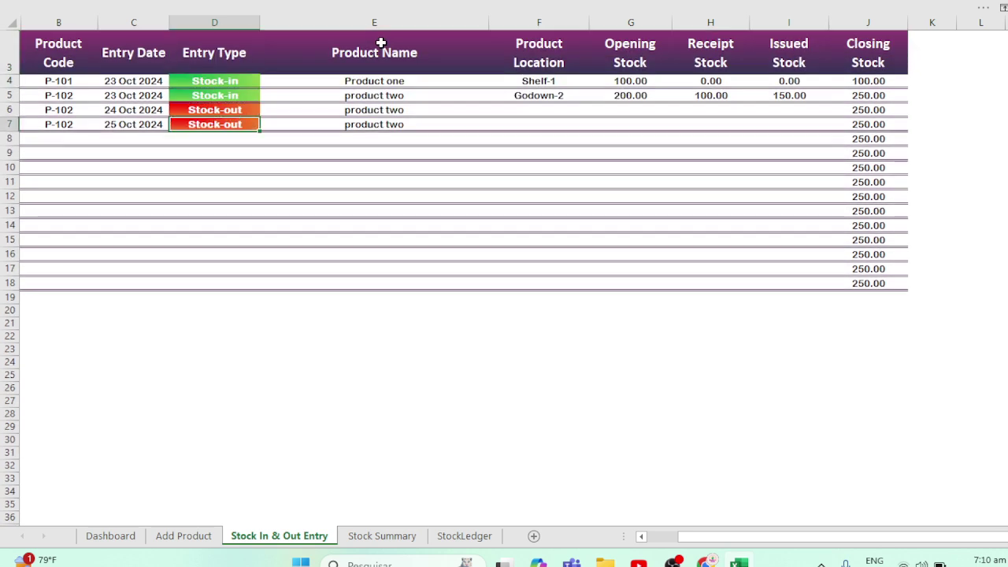
- Enter Godown-2 as the product location for the new Stock-out rows
key(Right)
key(Right)
key(Right)
key(Up)
key(Left)
key(Up)
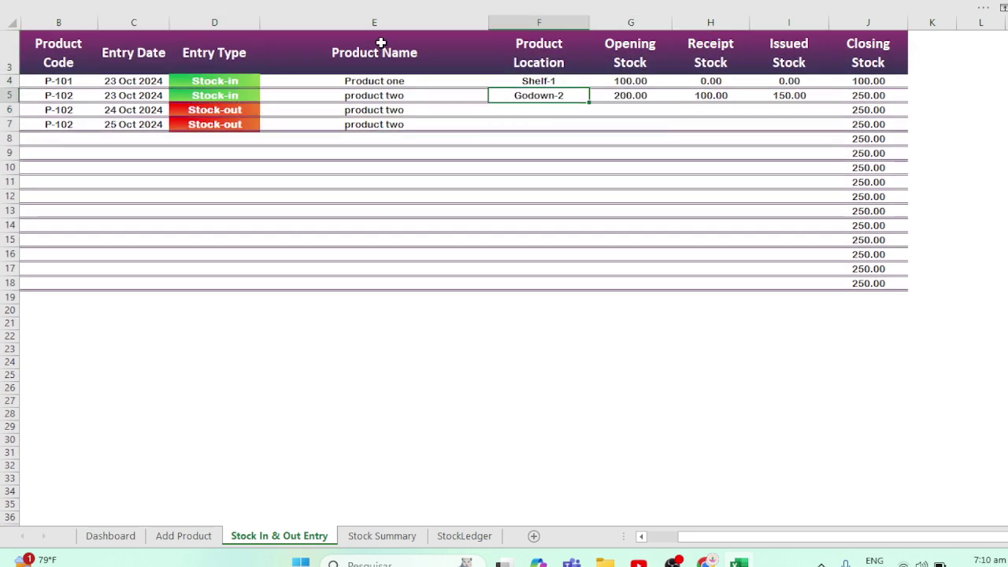
key(Down)
text(Godown-2)
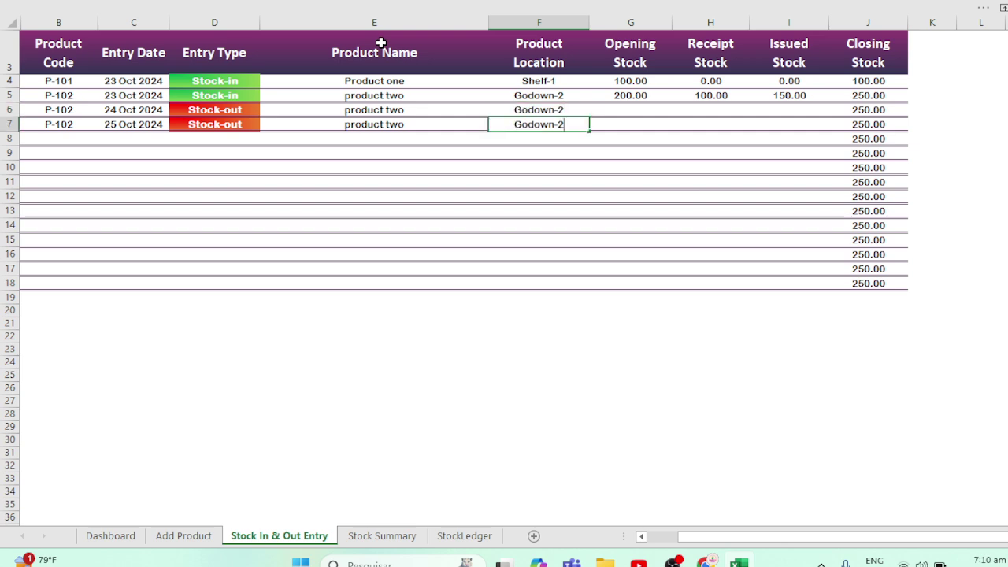
key(Tab)
- Enter 0 opening and 0 receipt stock in G6:H7, then view the Stock Summary
key(Up)
text(0)
key(Tab)
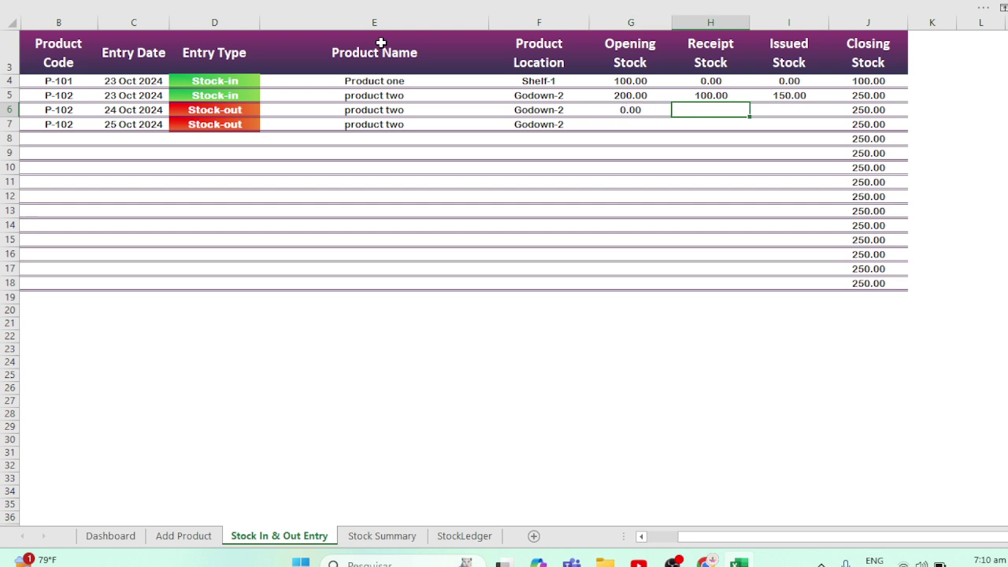
text(0)
key(Return)
key(Left)
text(0)
key(Tab)
text(0)
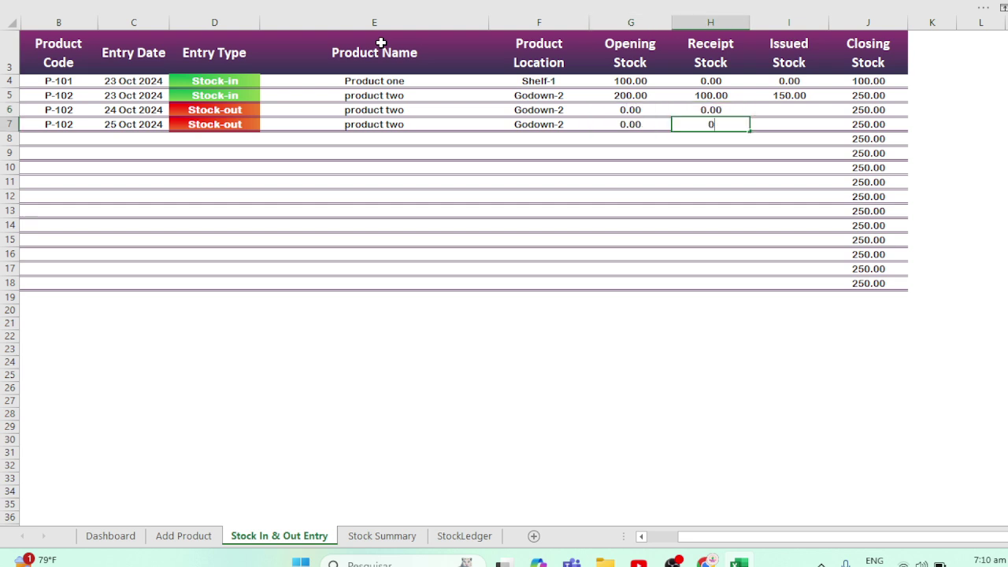
key(Tab)
key(Up)
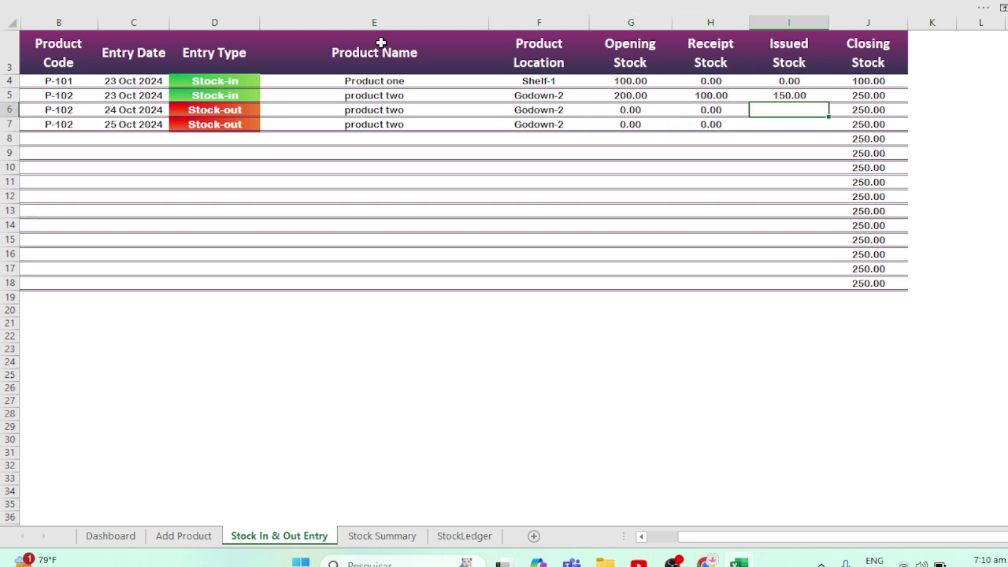
key(Left)
key(Left)
key(Left)
key(Left)
key(Right)
key(Right)
key(Right)
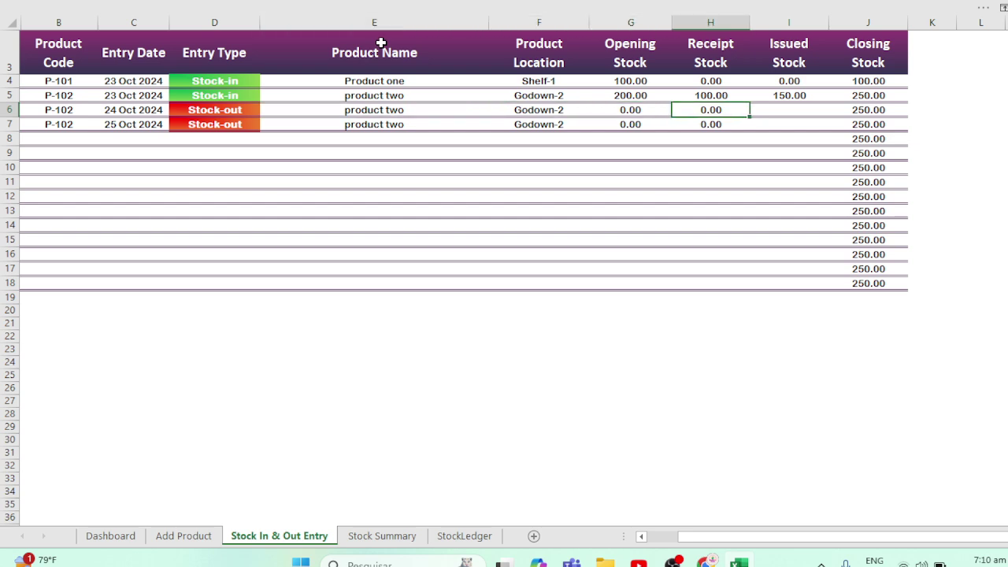
key(Right)
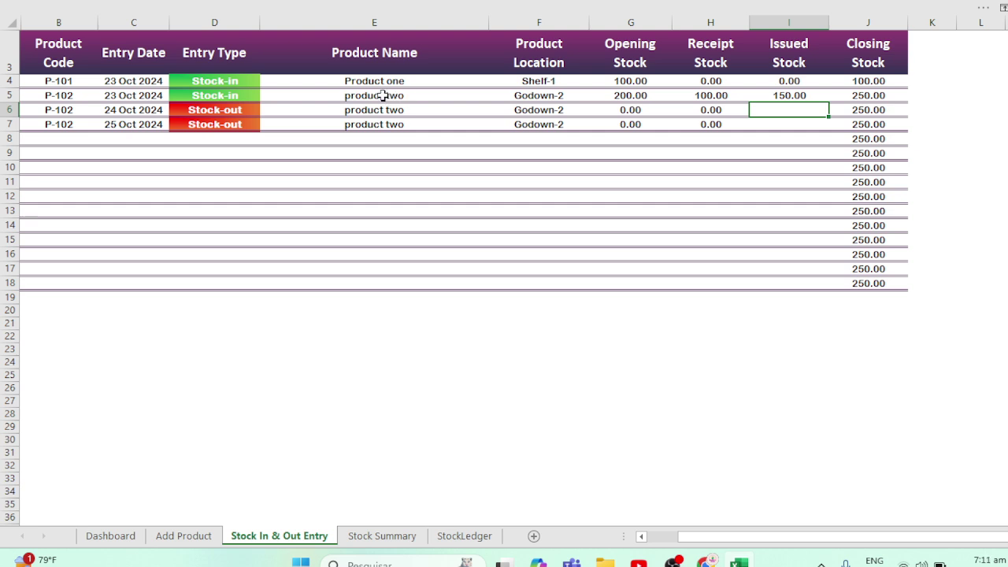
click(382, 536)
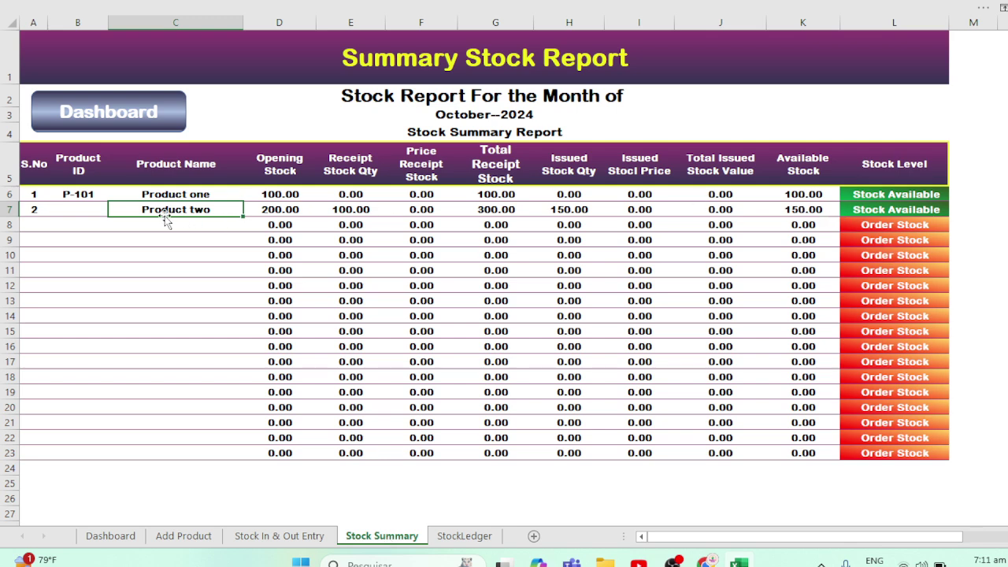
- Select Product two's row 7 on Stock Summary, then return to the Stock In & Out Entry sheet
click(7, 209)
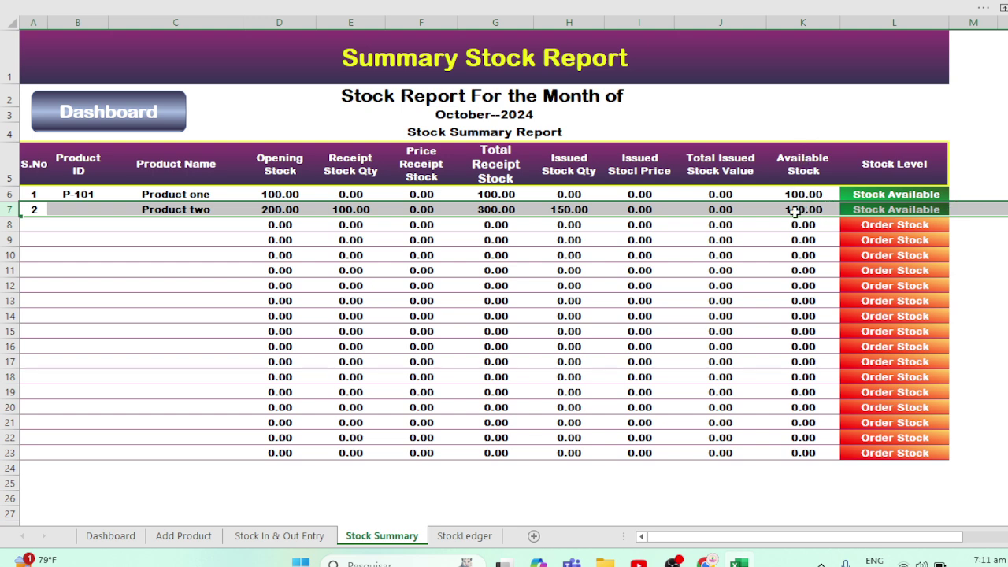
click(268, 538)
text(50)
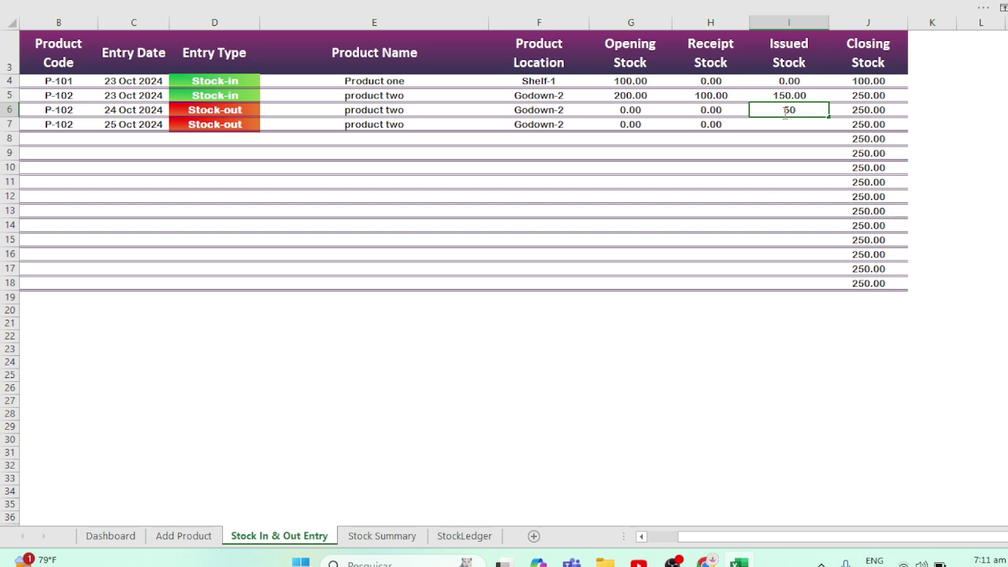
- Record 50 issued units in I6 and I7 and check the Stock Summary totals
key(Return)
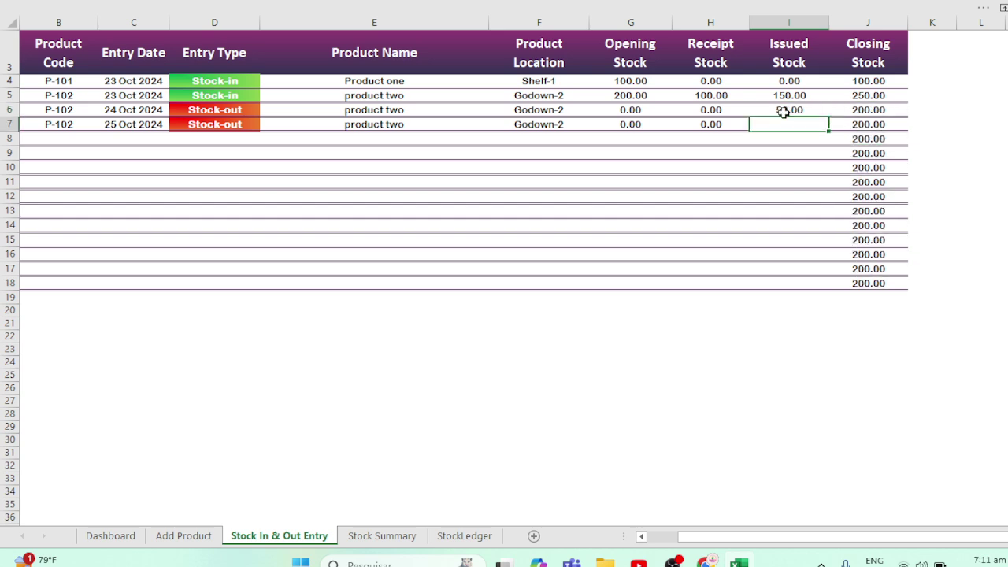
text(50)
key(Return)
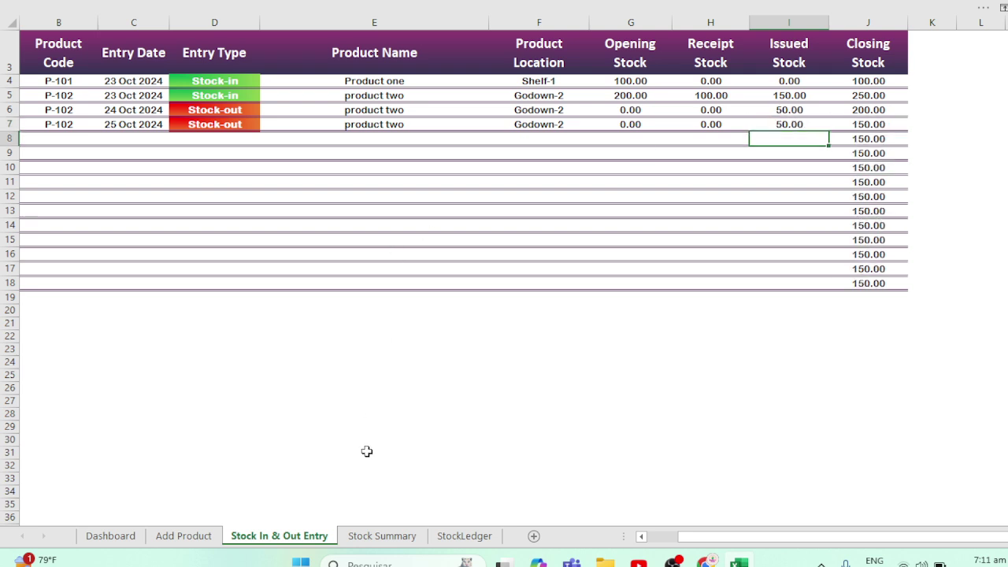
click(408, 537)
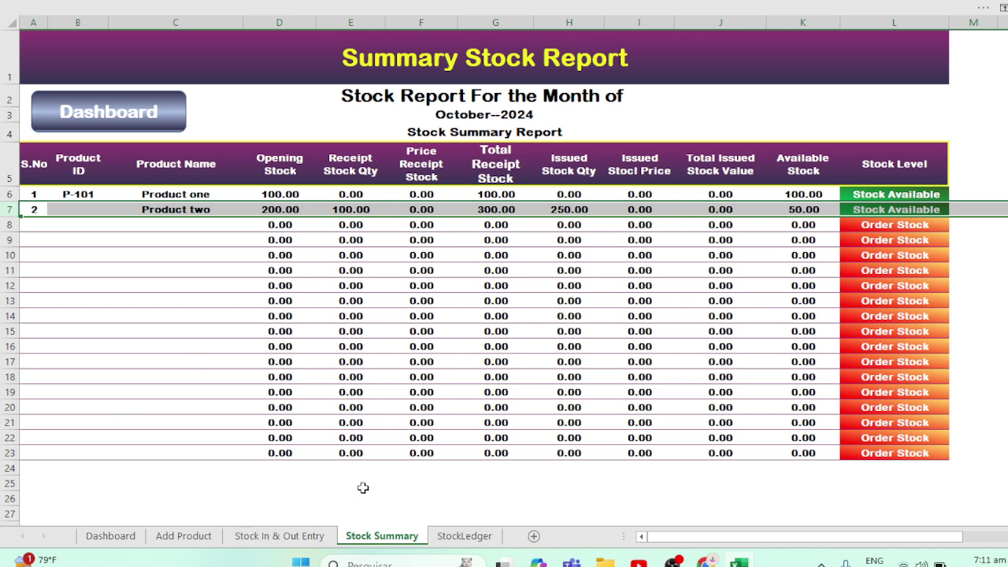
- Go from the Stock In & Out Entry sheet to the Dashboard
click(276, 537)
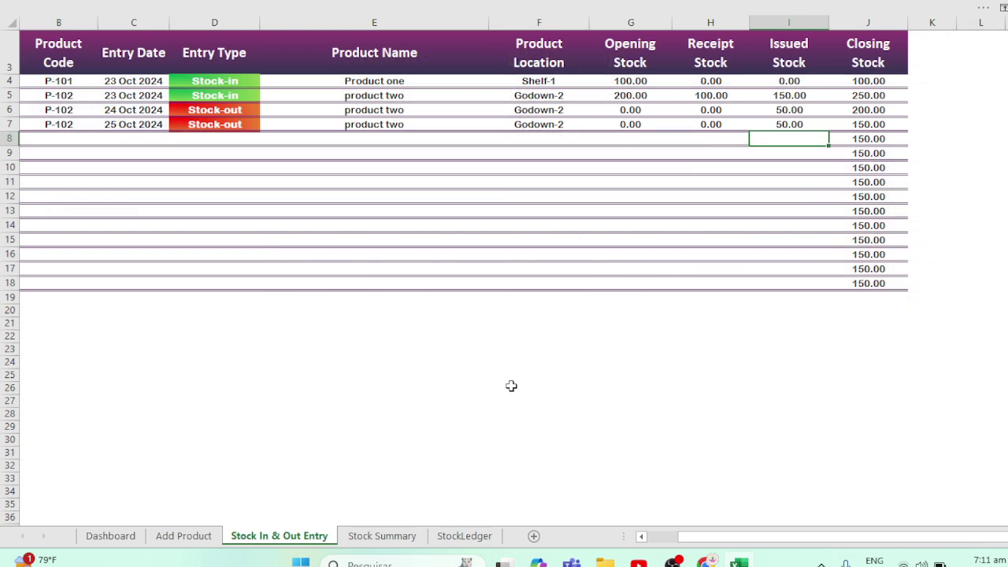
click(609, 142)
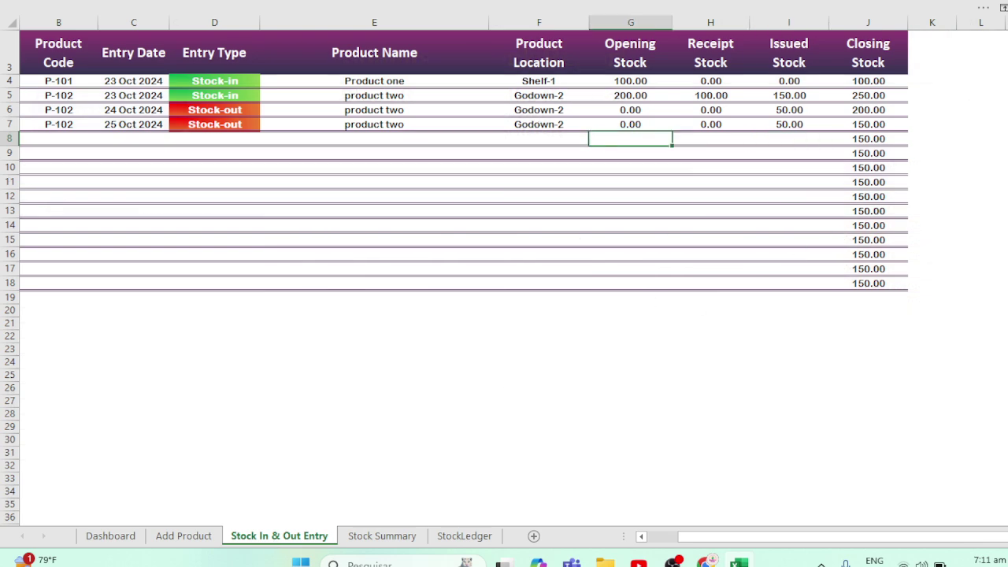
scroll(974, 104, up, 1)
click(795, 66)
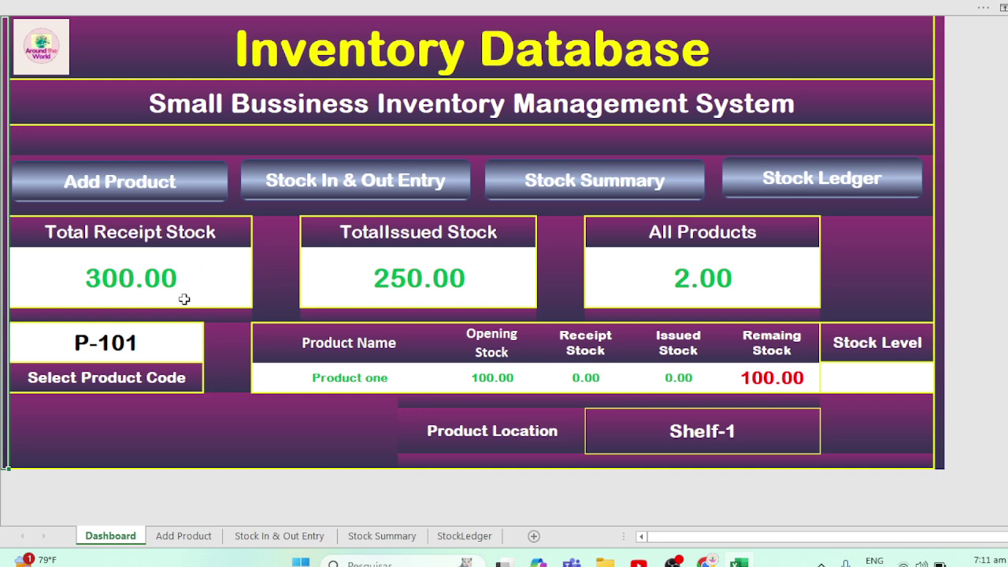
- Show Product two in the Stock Ledger and compare its 50.00 balance with Stock Summary K7
click(772, 186)
click(788, 107)
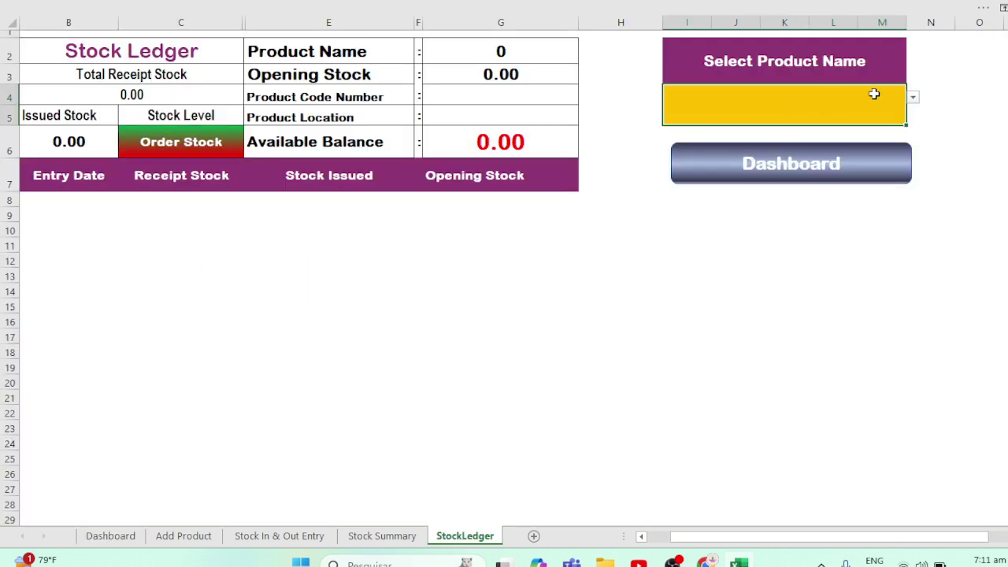
click(913, 96)
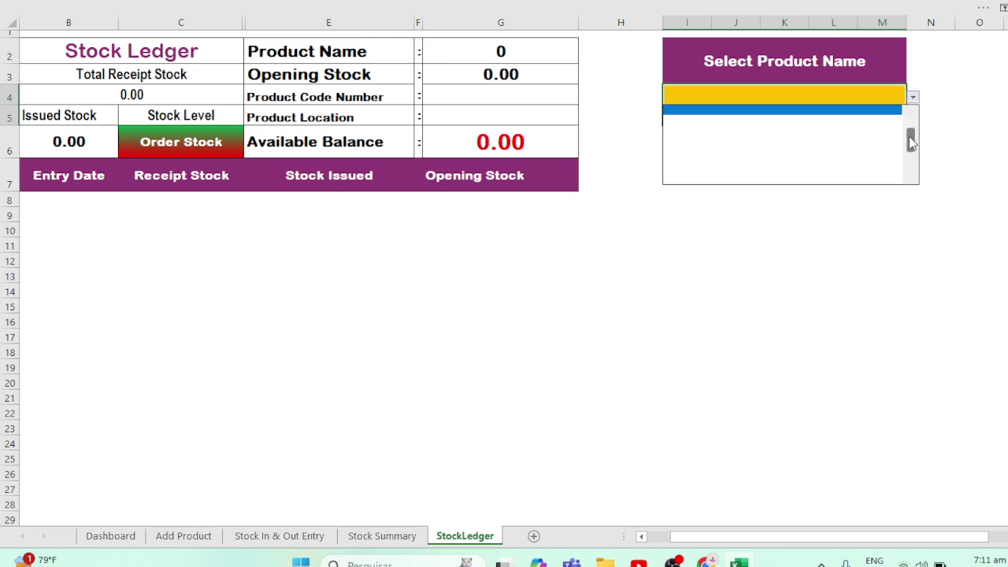
scroll(913, 113, up, 1)
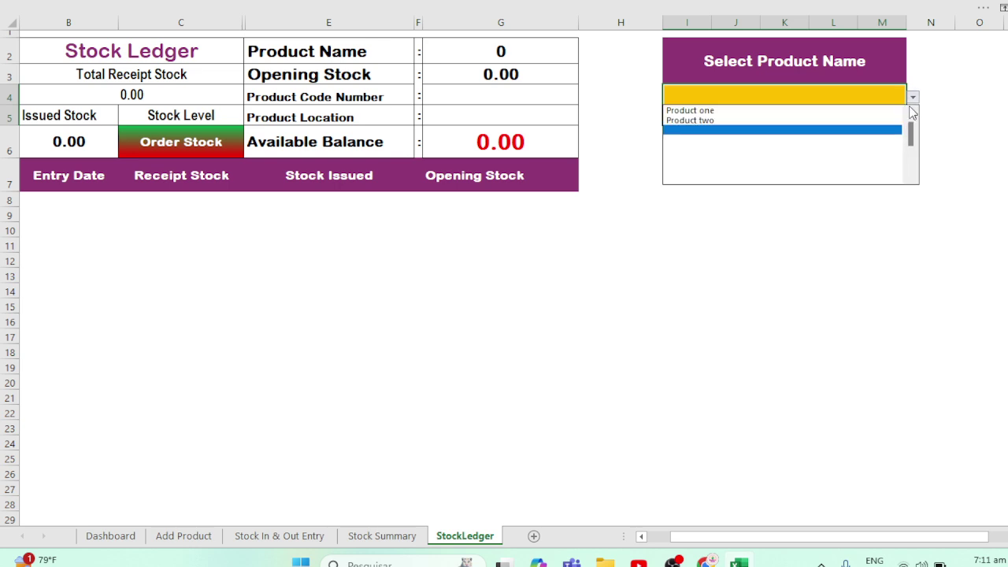
click(705, 121)
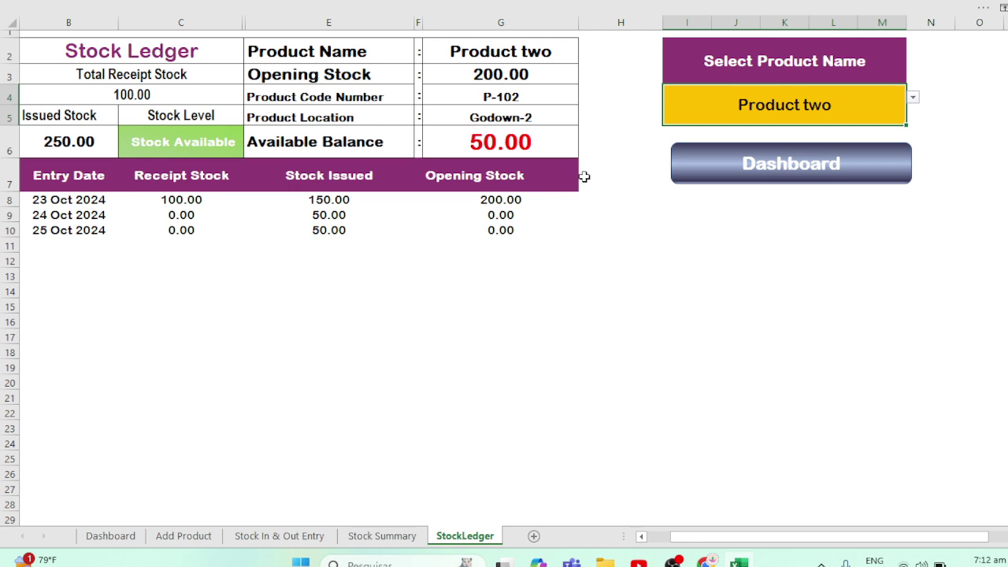
click(476, 138)
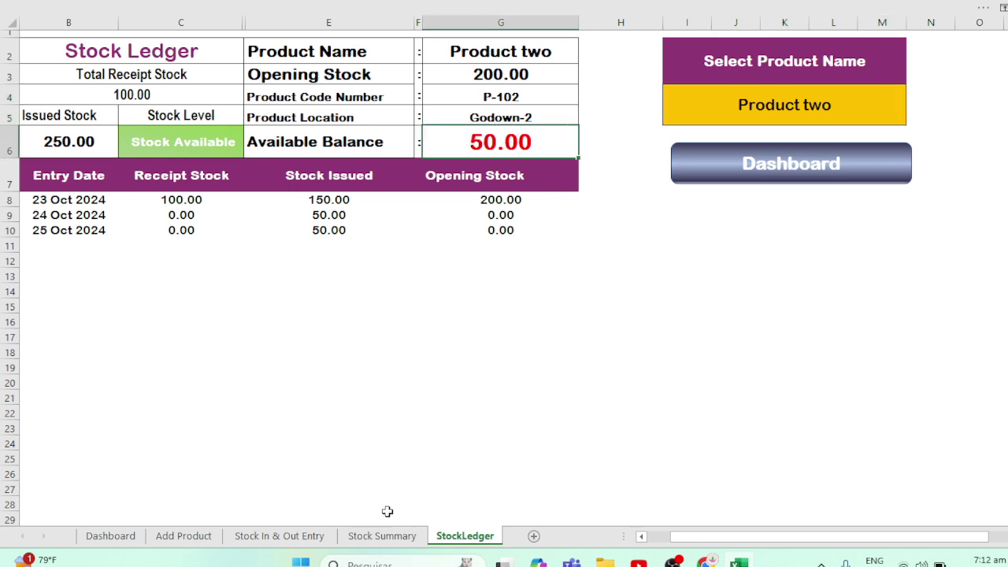
click(382, 535)
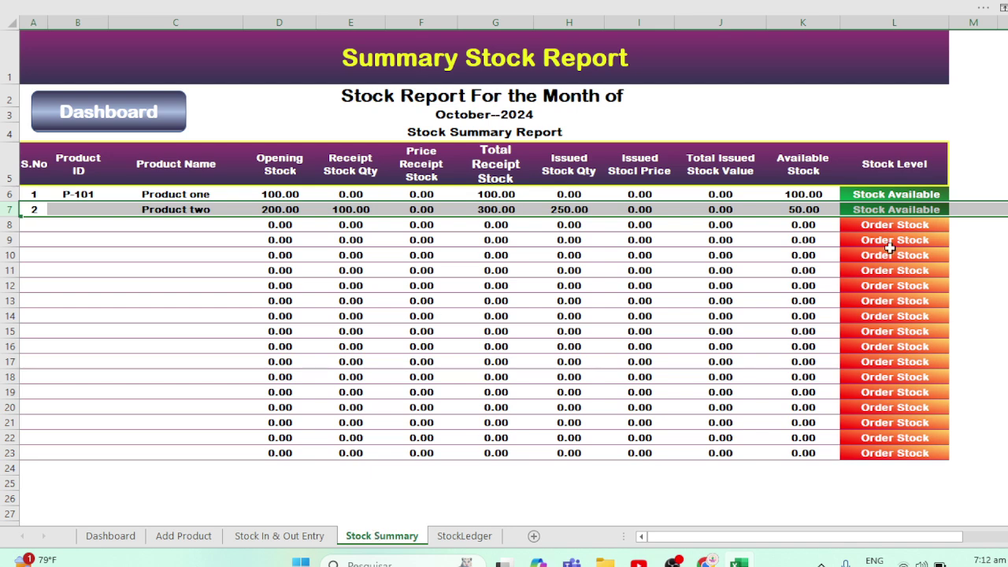
click(803, 209)
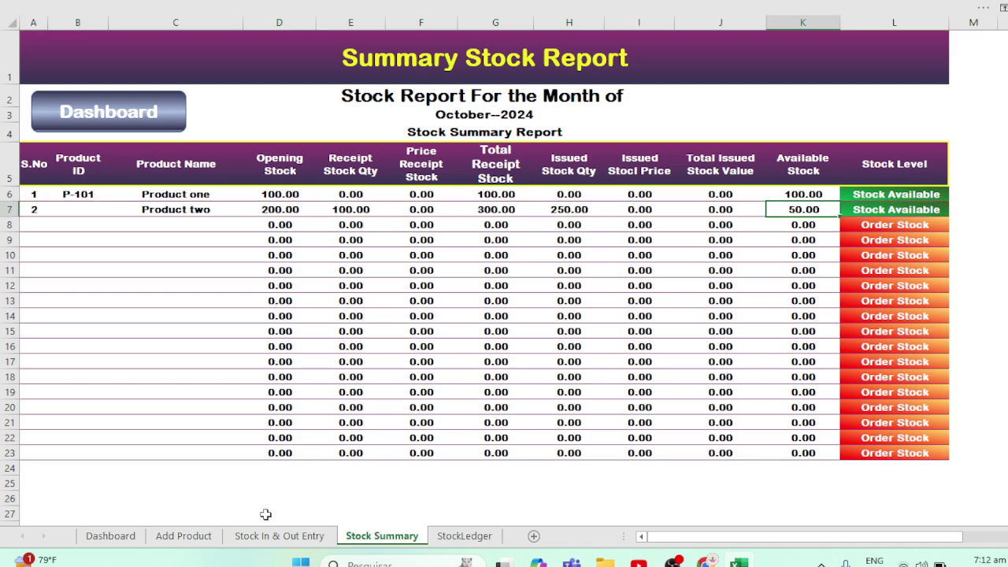
- Choose product code P-102 in the Dashboard lookup to show its details
click(123, 538)
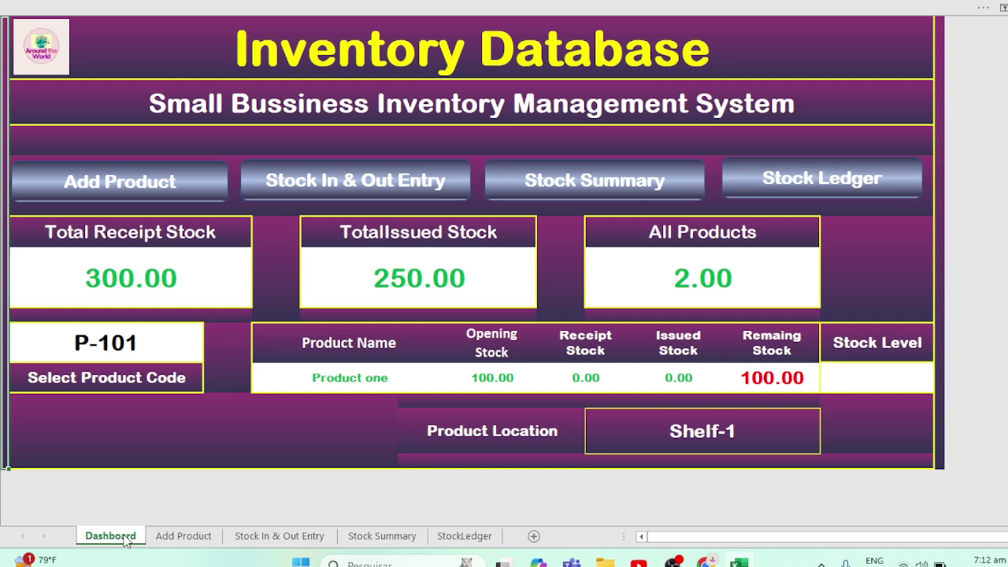
click(158, 349)
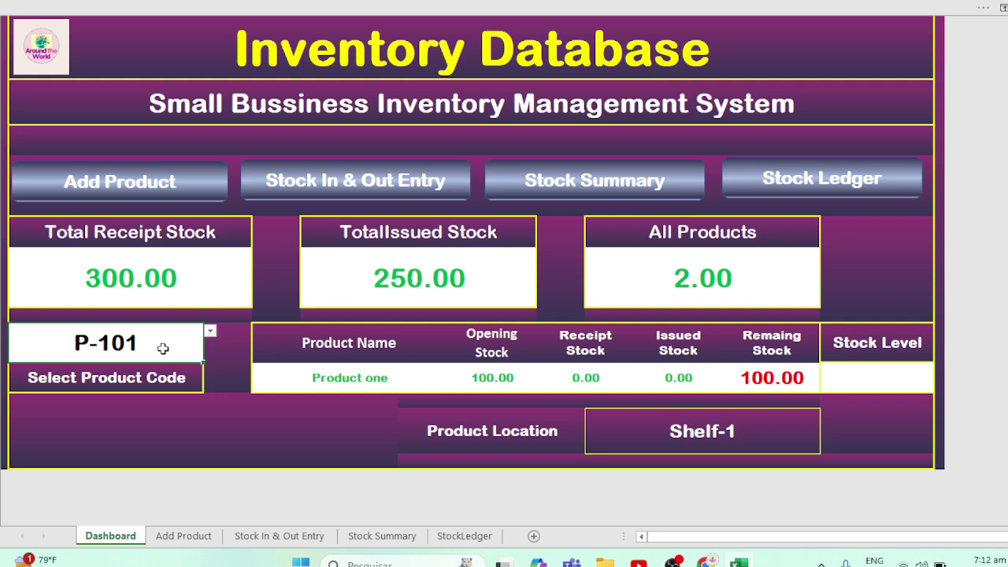
click(211, 331)
click(189, 352)
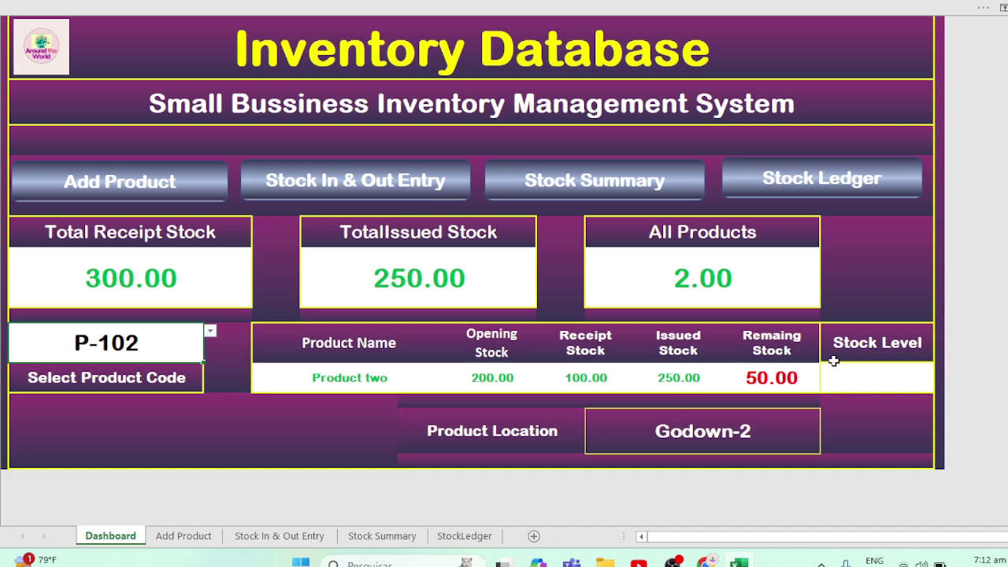
- View Product one, then Product two, in the Stock Ledger before returning to the entry sheet
click(877, 192)
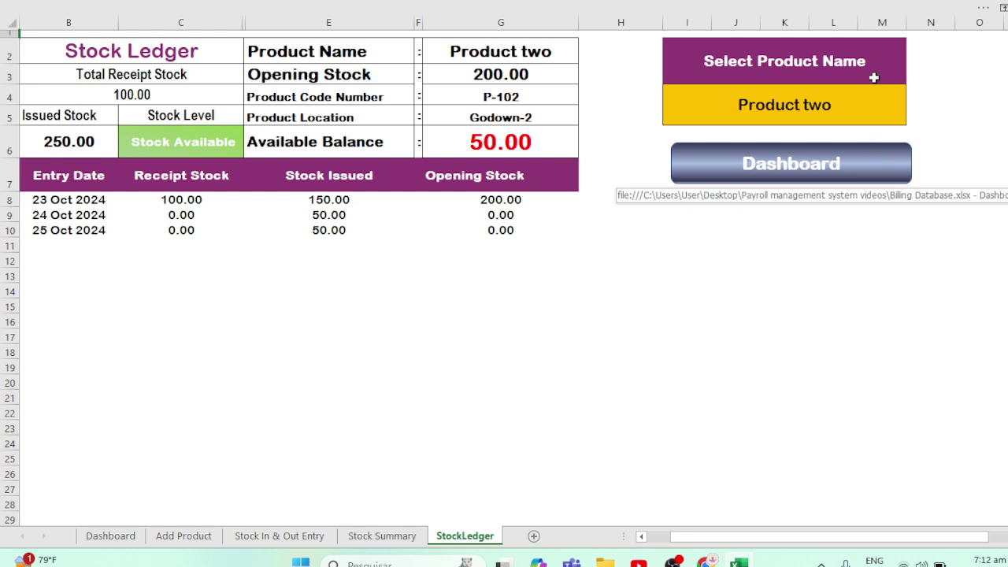
click(856, 99)
click(913, 97)
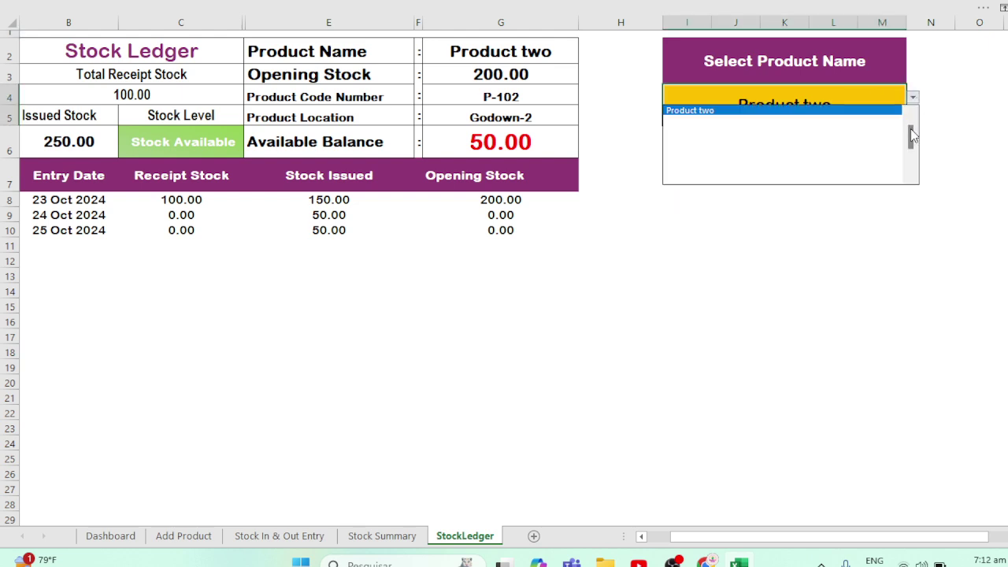
click(839, 113)
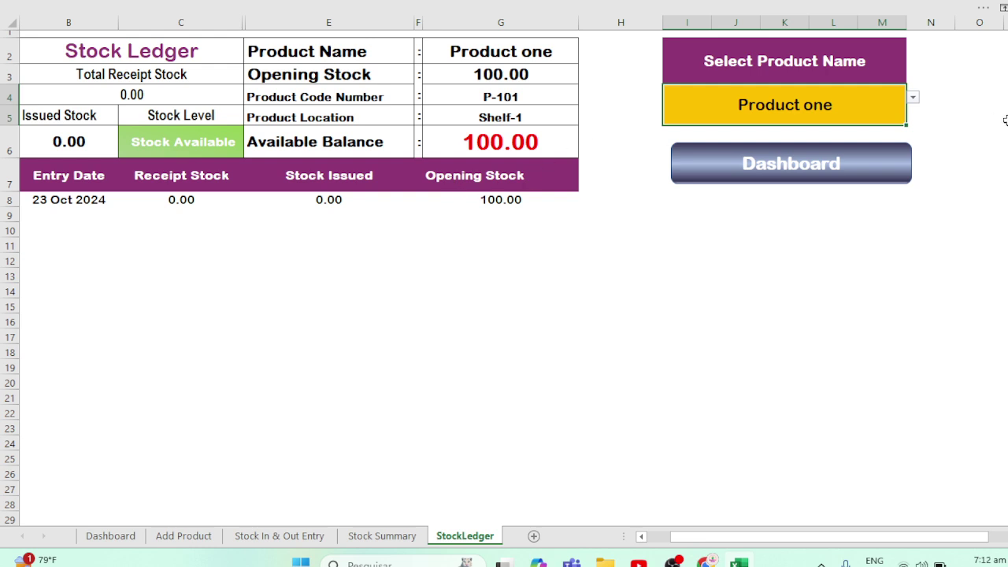
click(914, 98)
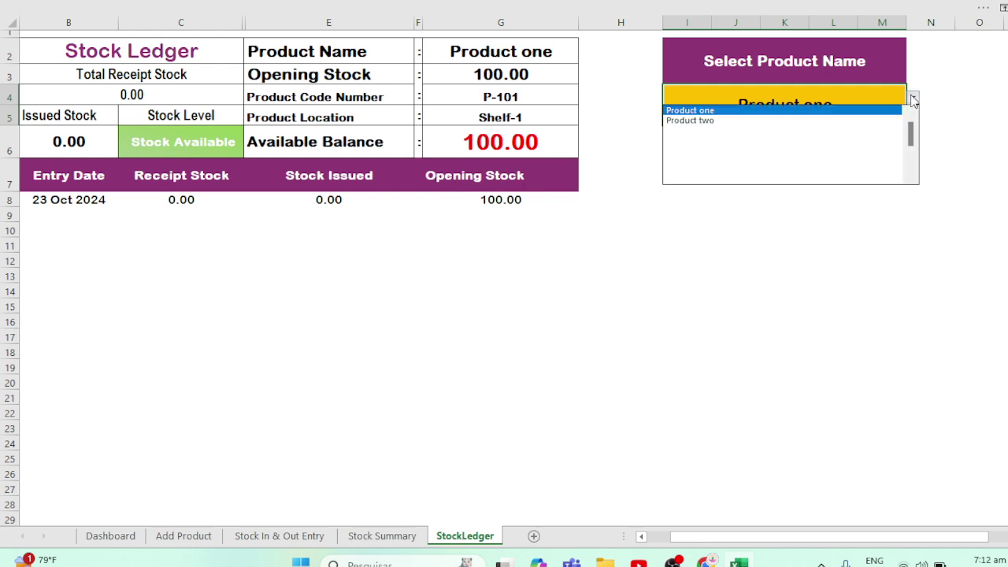
click(867, 121)
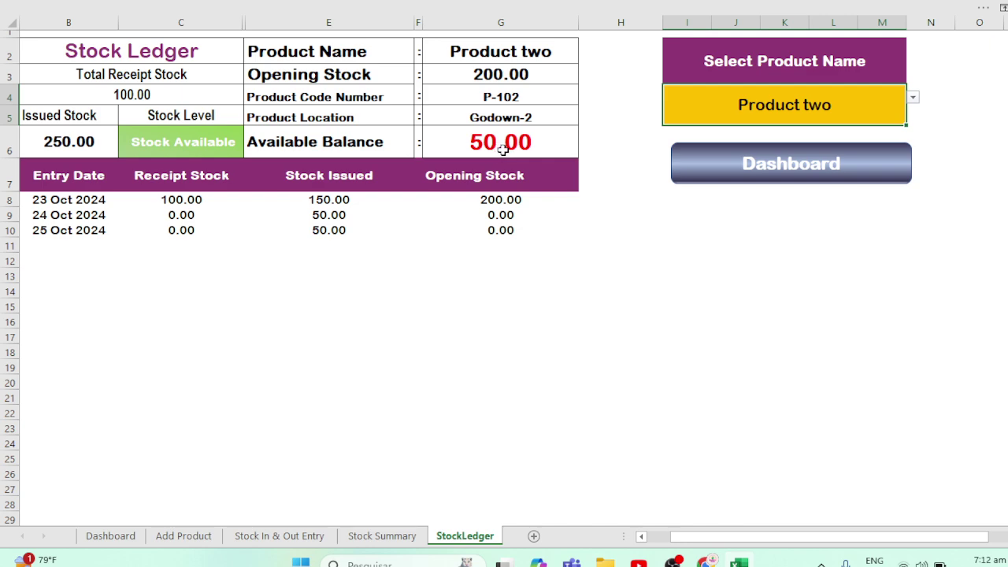
click(279, 536)
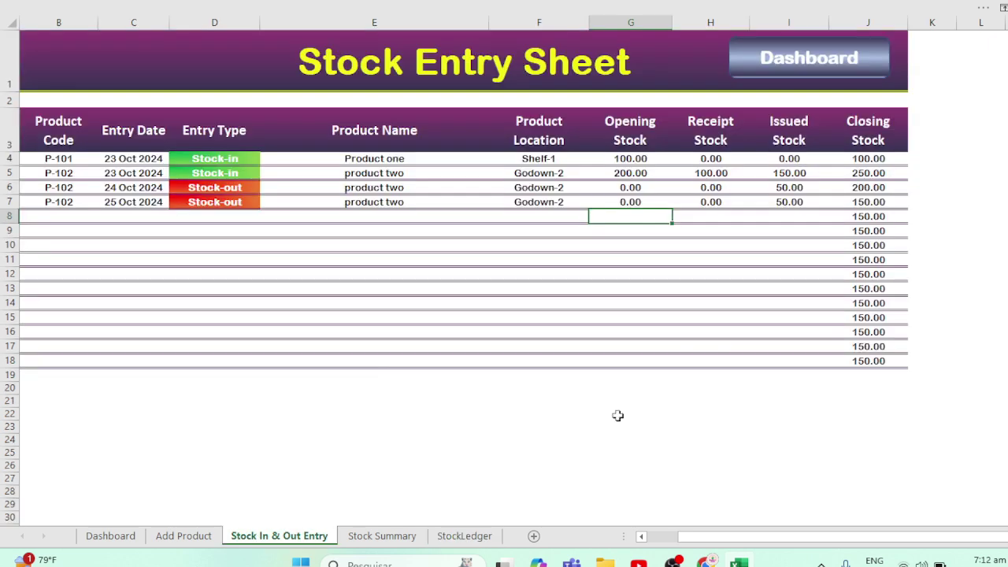
- Copy product code P-102 and date 25 Oct 2024 down into row 8
click(74, 200)
key(ctrl+c)
key(Down)
key(ctrl+v)
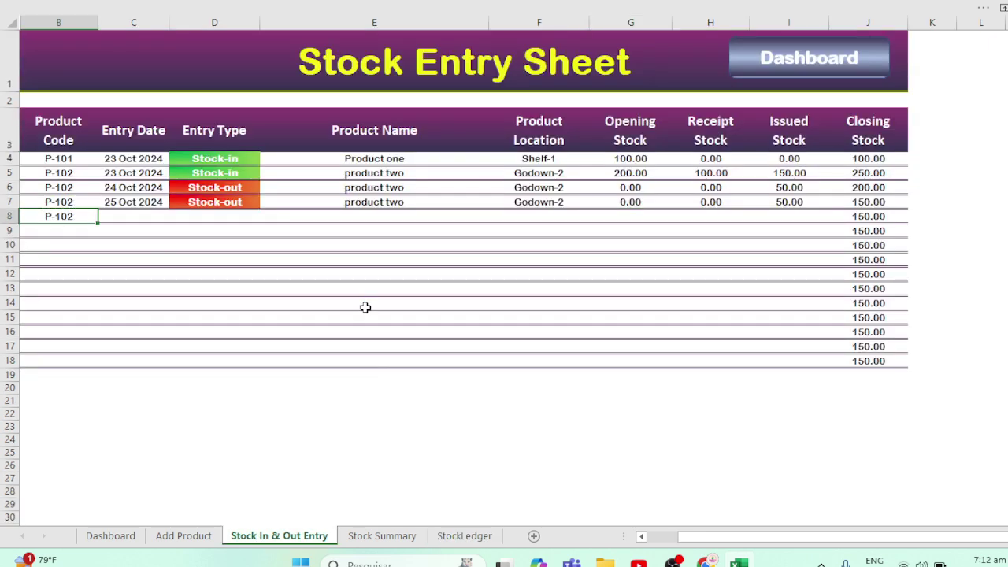
key(Right)
key(Up)
key(ctrl+c)
key(Down)
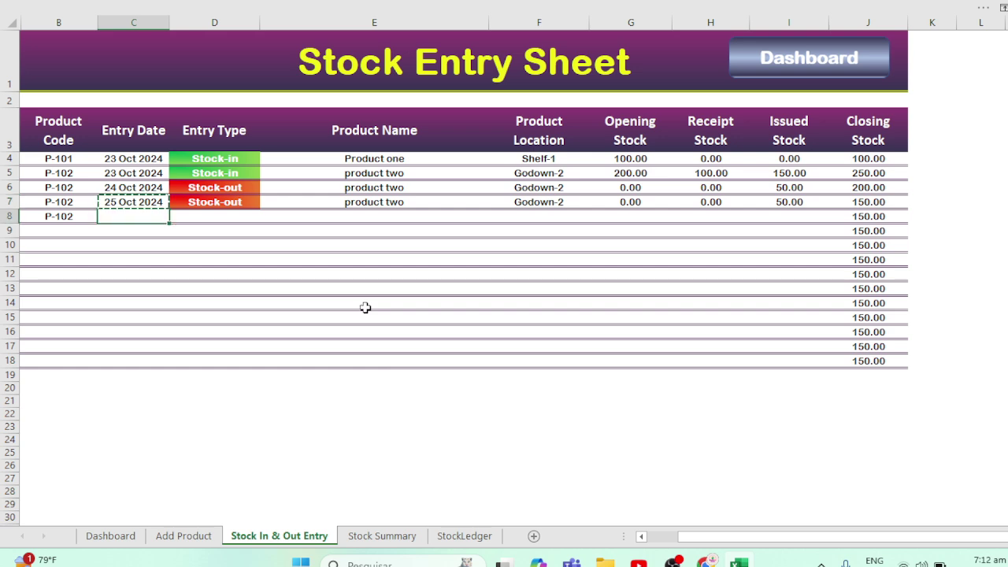
key(ctrl+v)
- Copy the Stock-out type and name 'product two' down into row 8
key(Right)
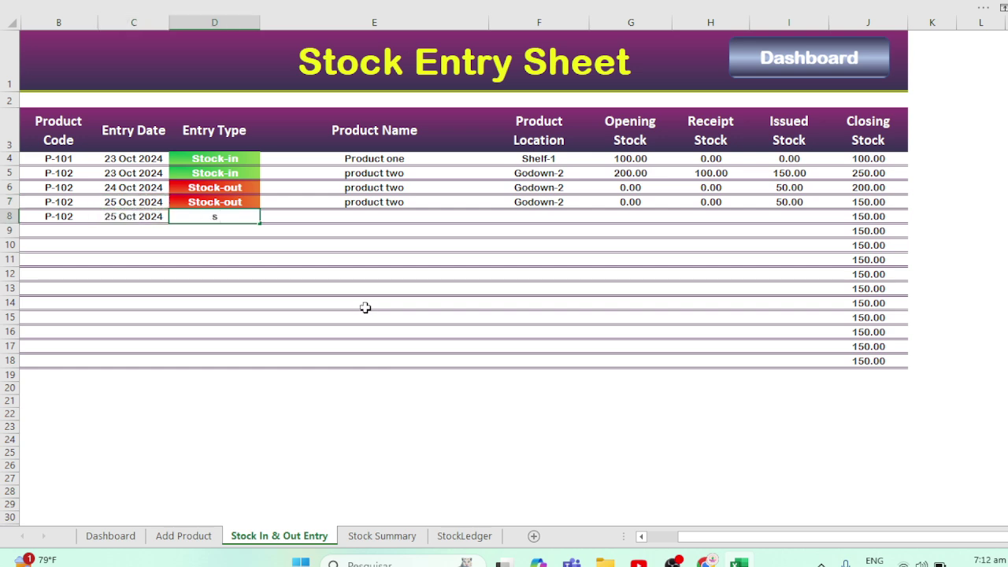
key(Up)
key(ctrl+c)
key(Down)
key(ctrl+v)
key(Right)
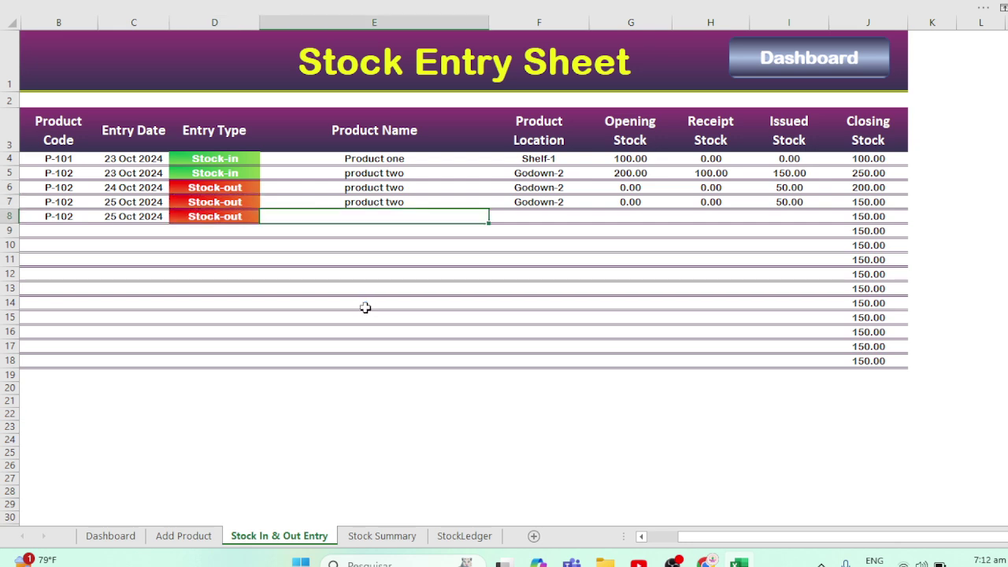
key(Up)
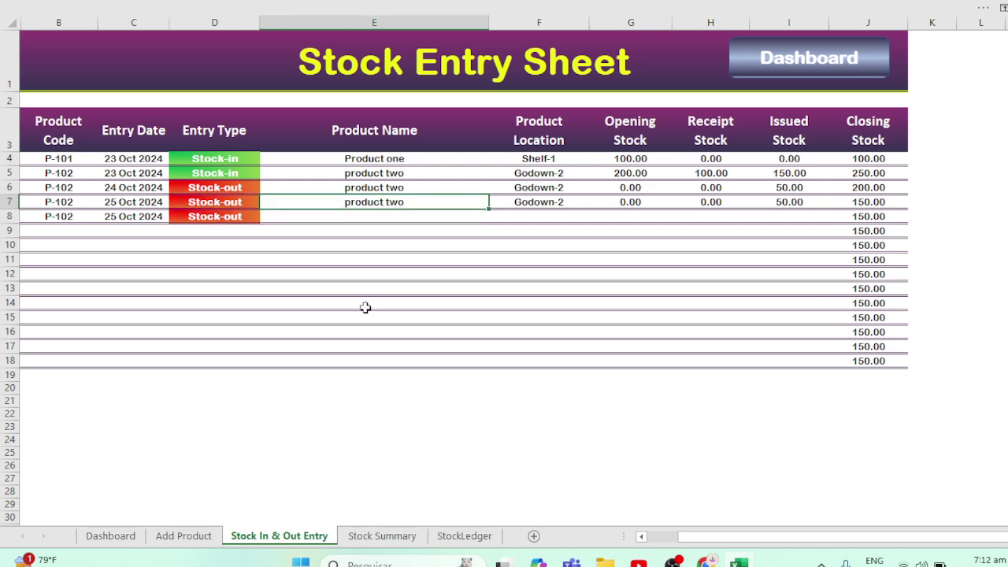
key(ctrl+c)
key(Down)
key(ctrl+v)
- Fill row 8 with location Godown-2, opening 0, receipt 0 and issued 20
key(Right)
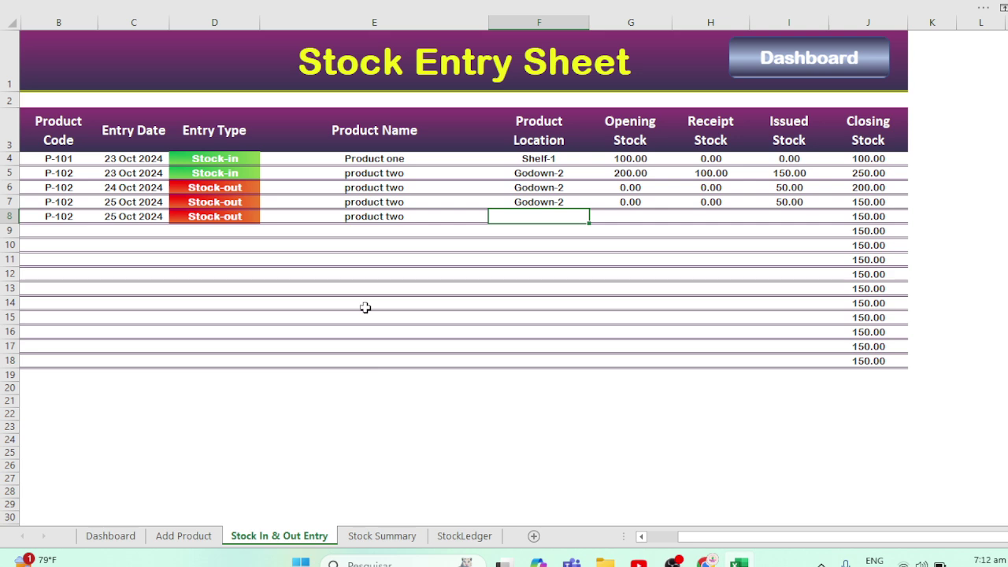
text(g)
key(Right)
text(g)
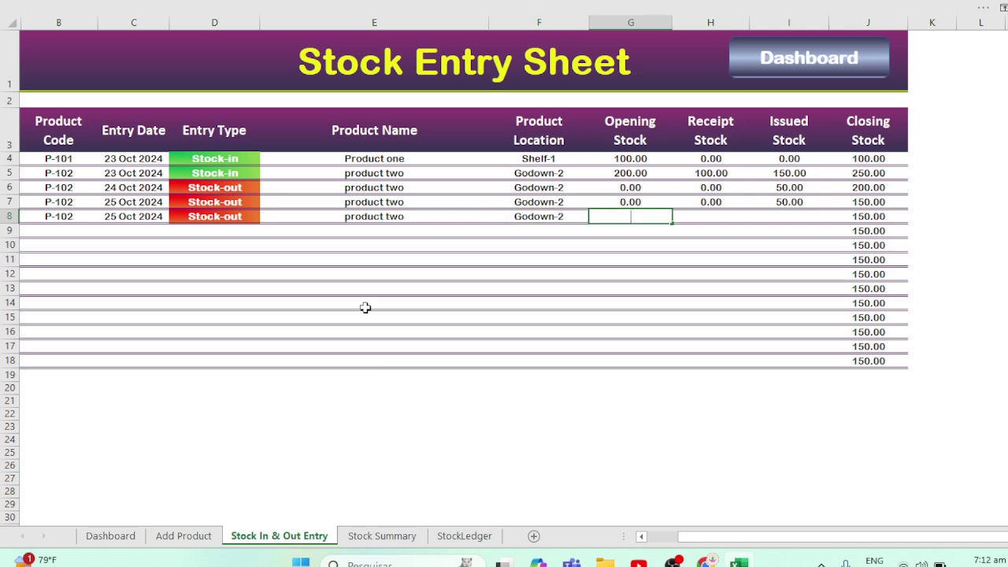
key(Right)
text(0)
key(Right)
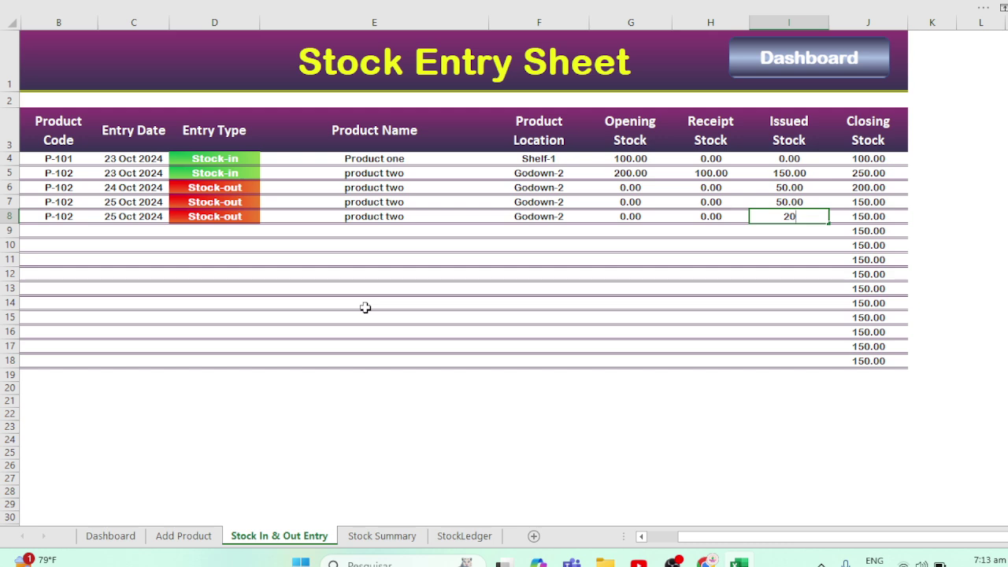
key(Return)
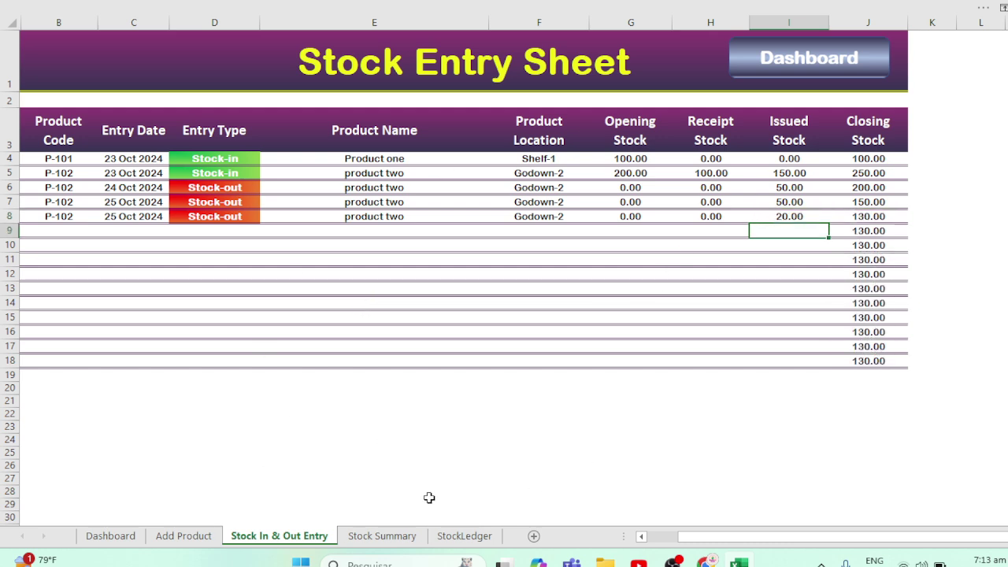
- Dismiss the antivirus pop-up and select Product one in the Stock Ledger, then return to the Dashboard
click(760, 73)
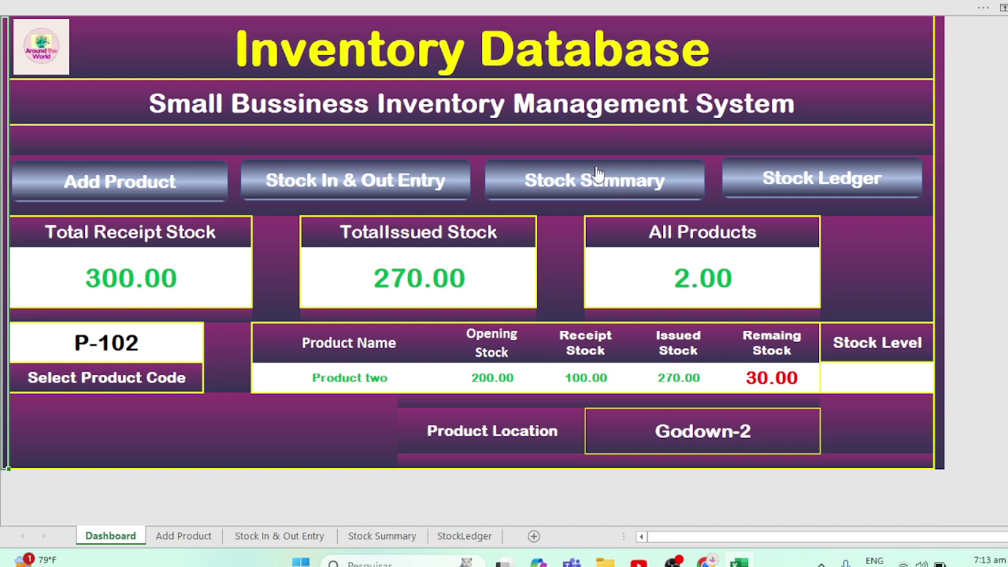
click(858, 177)
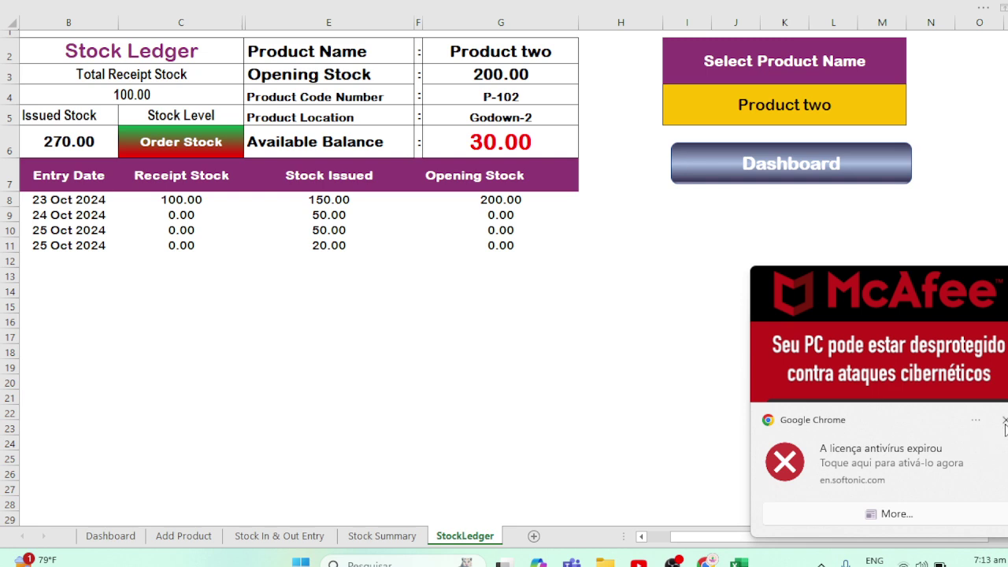
click(1006, 422)
click(819, 96)
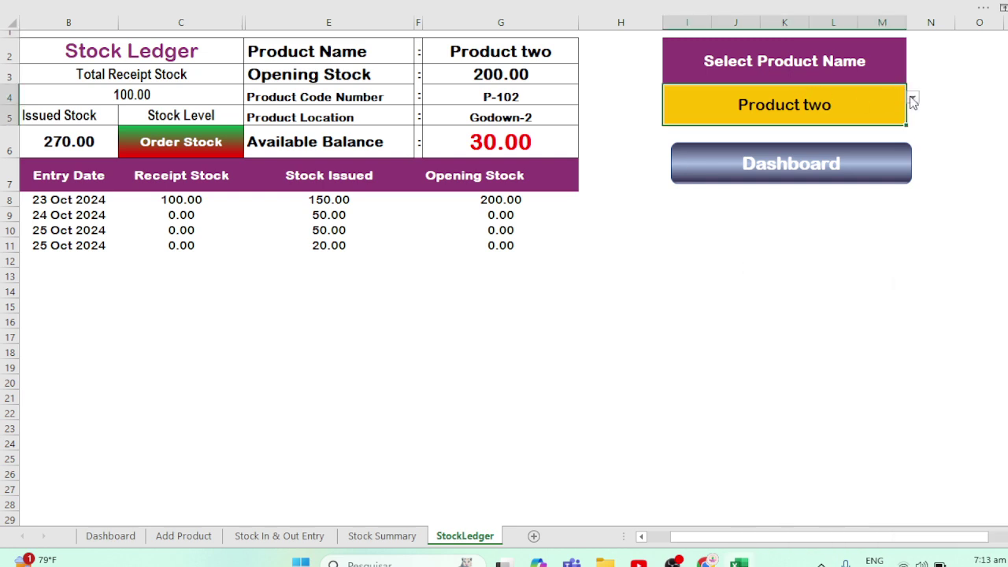
click(913, 101)
scroll(911, 131, up, 1)
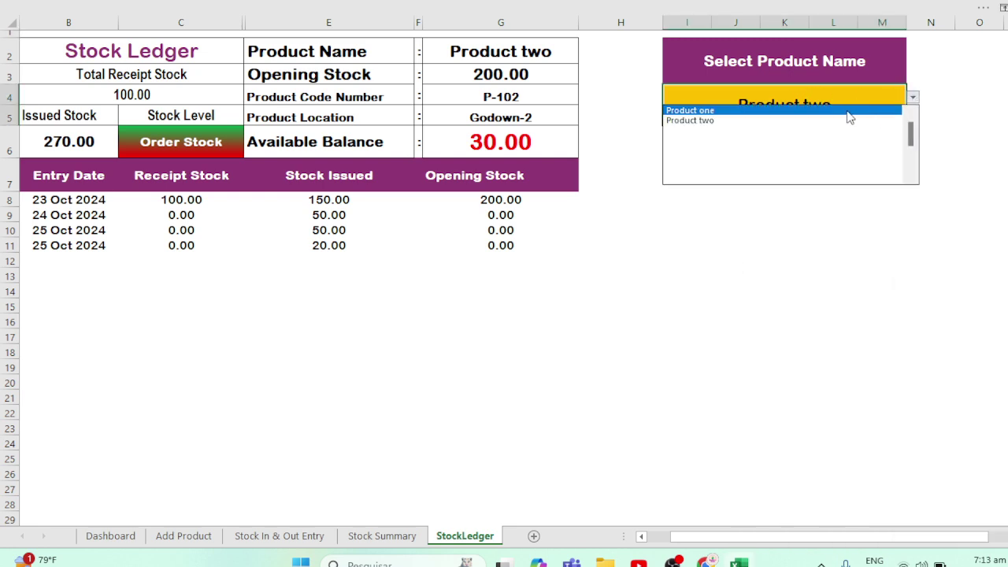
click(848, 111)
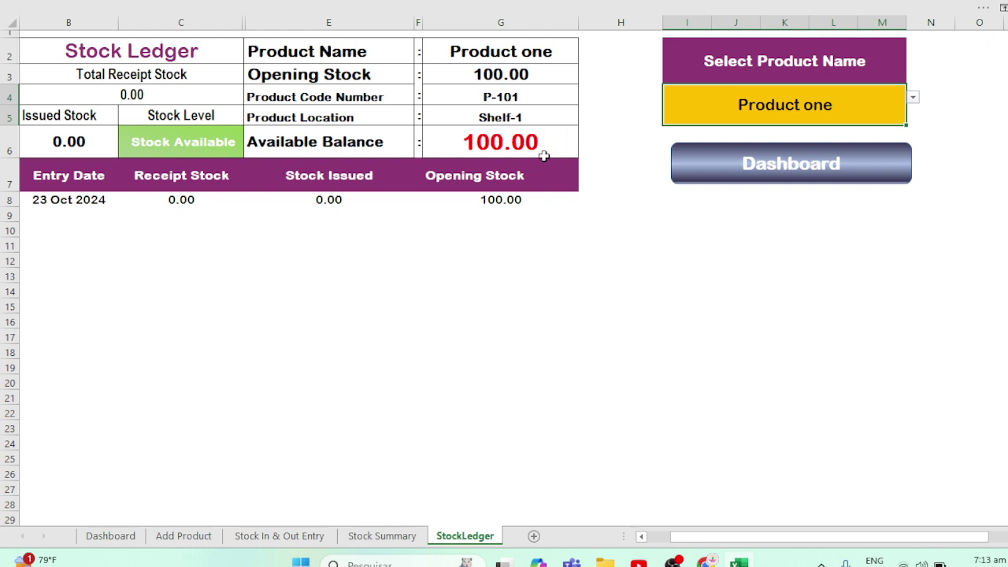
click(803, 168)
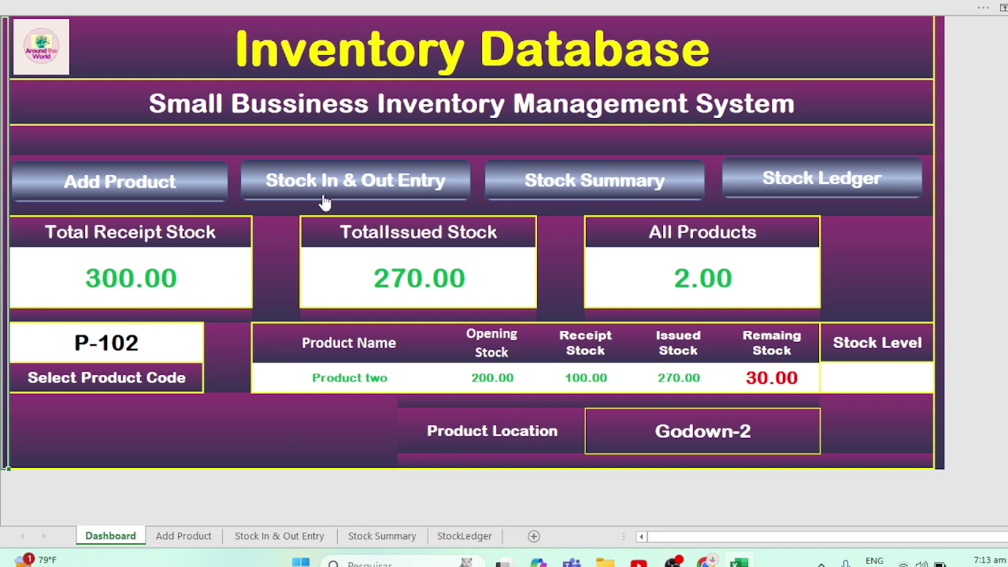
- On the stock entry sheet, start a new entry row with product code P-101
click(358, 177)
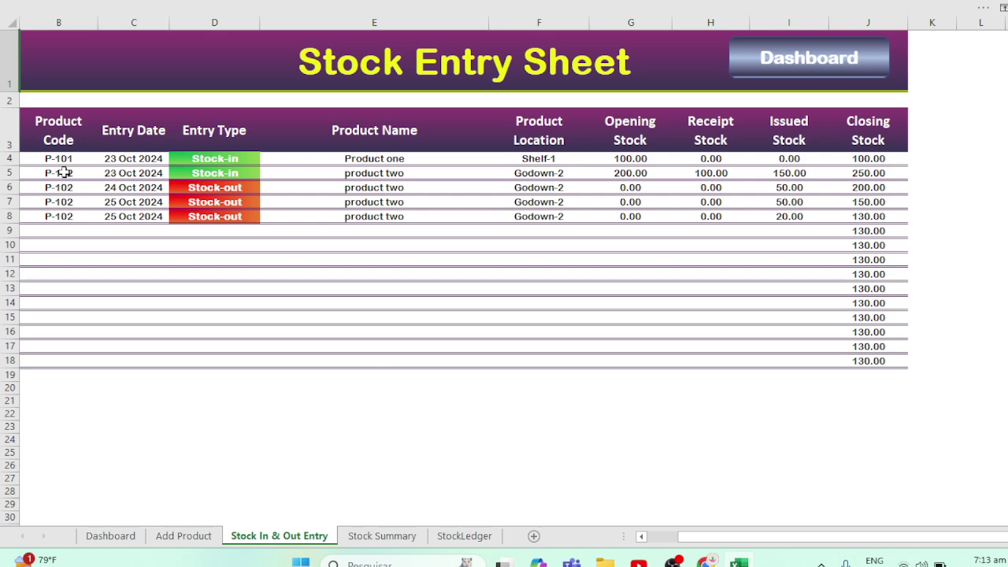
drag(63, 159, 63, 173)
key(ctrl+c)
key(Down)
key(Down)
key(Down)
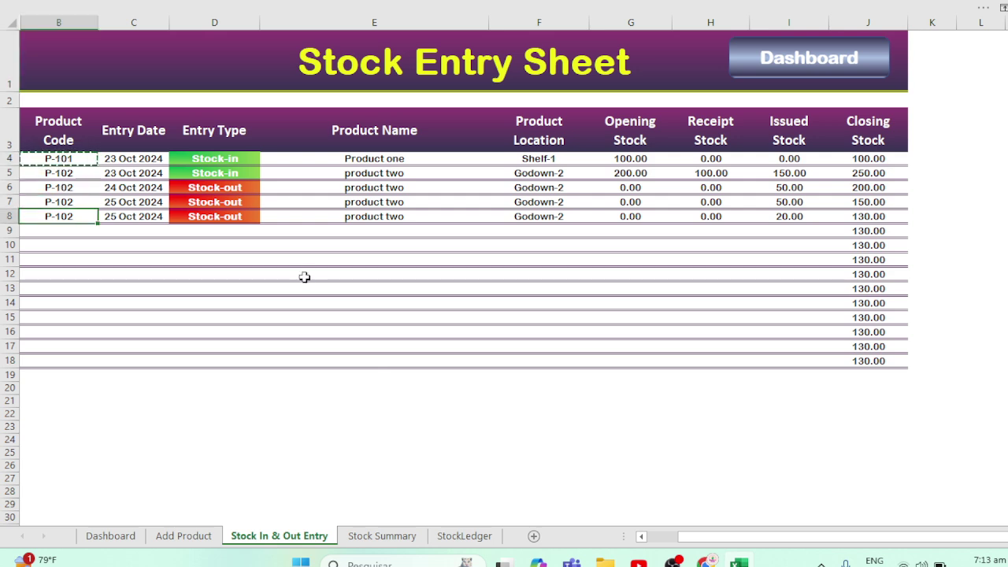
key(Down)
text(P-101)
key(Tab)
key(Up)
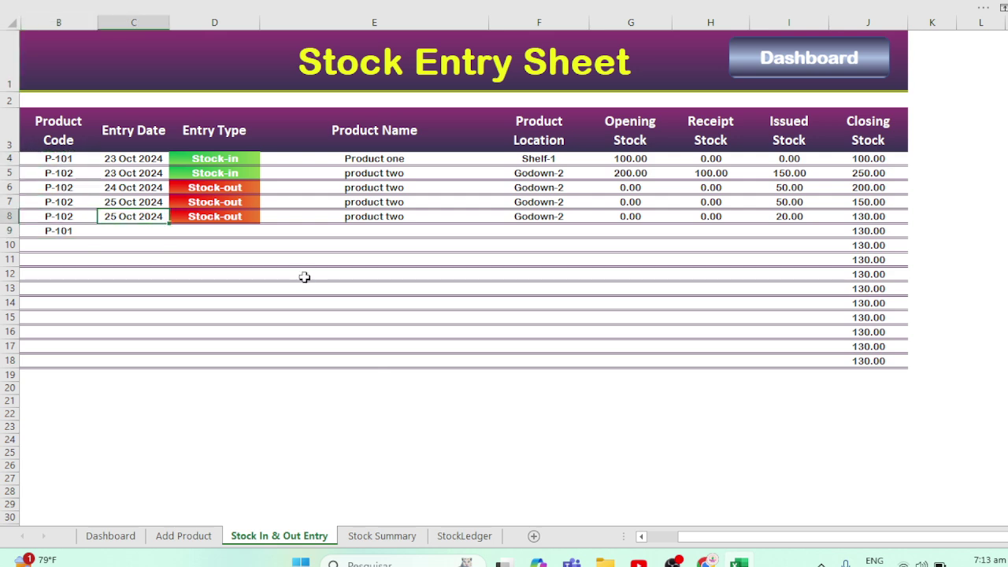
- Give row 9 the date 26 Oct 2024 and the Stock-out entry type
drag(170, 227, 173, 234)
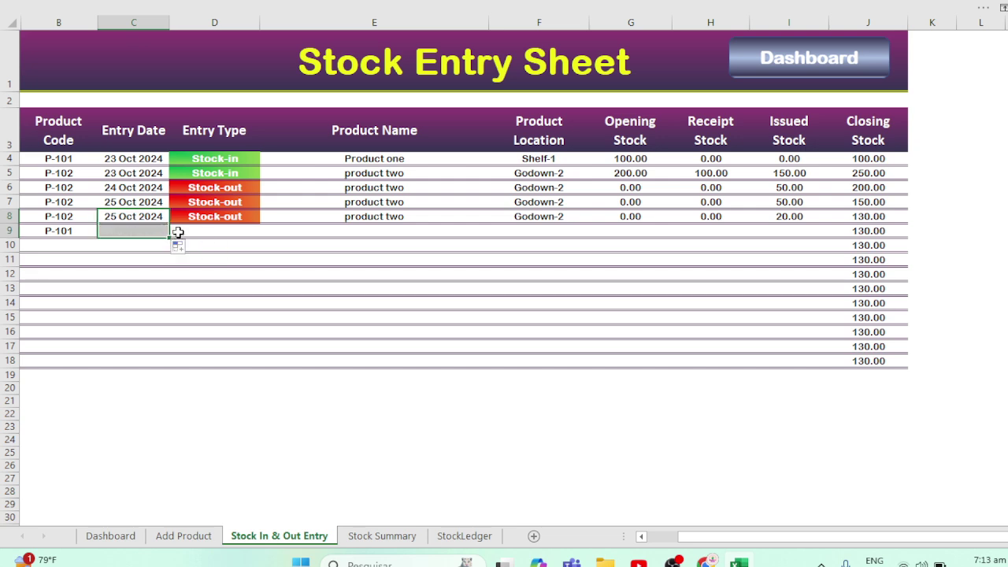
click(214, 231)
text(s)
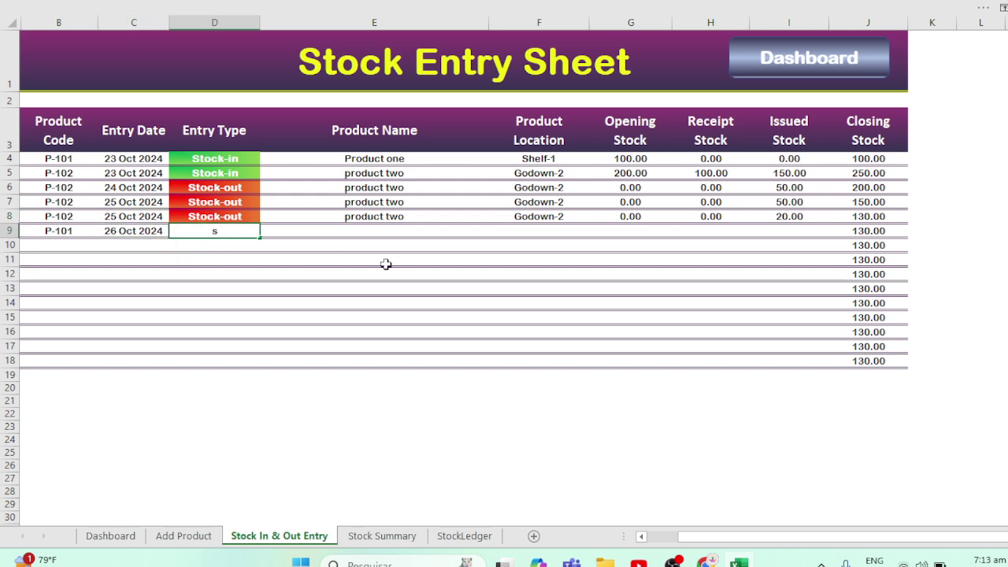
key(Up)
key(Down)
key(ctrl+d)
key(Tab)
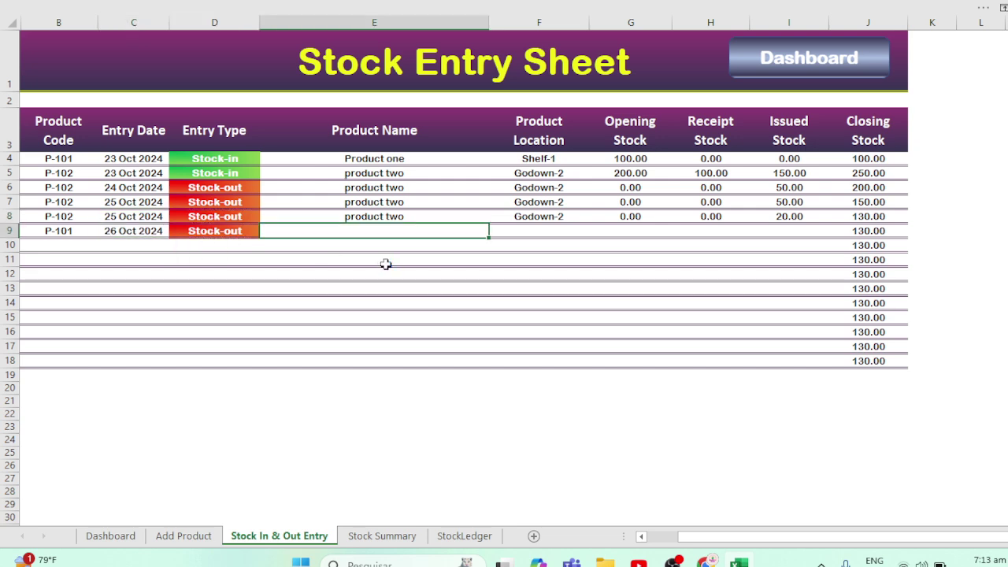
- Fill row 9 with the name Product one and the location Godown-2
key(Up)
key(Up)
key(Up)
key(Up)
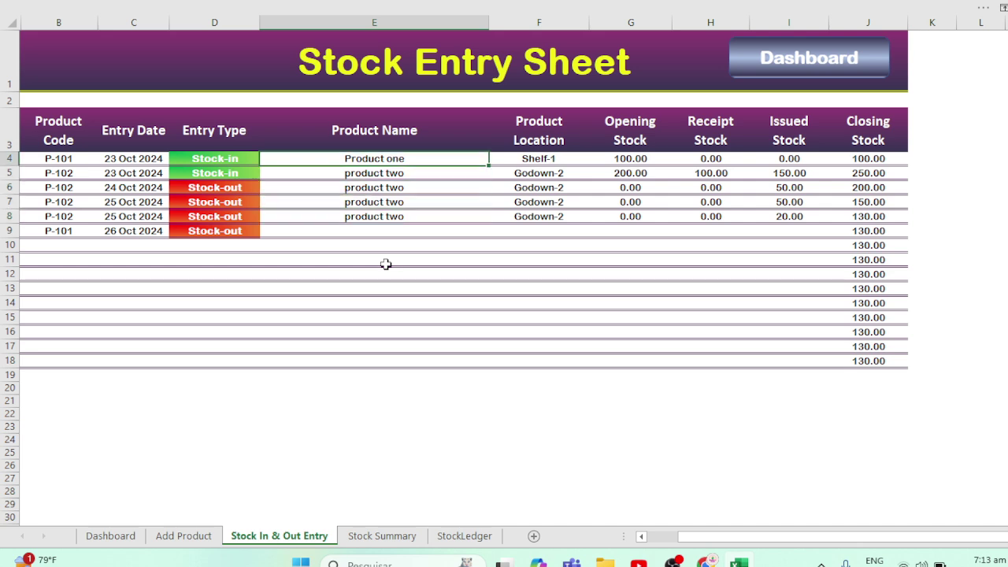
key(ctrl+c)
key(Down)
key(Down)
key(Down)
key(Down)
key(Down)
key(Return)
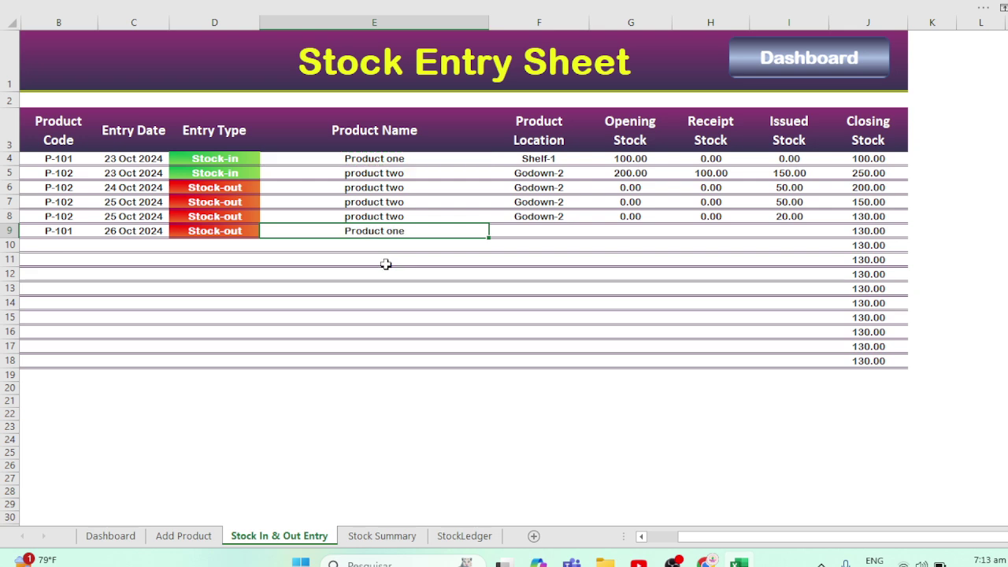
key(Tab)
key(Up)
key(Down)
text(g)
key(Tab)
text(g)
text(0)
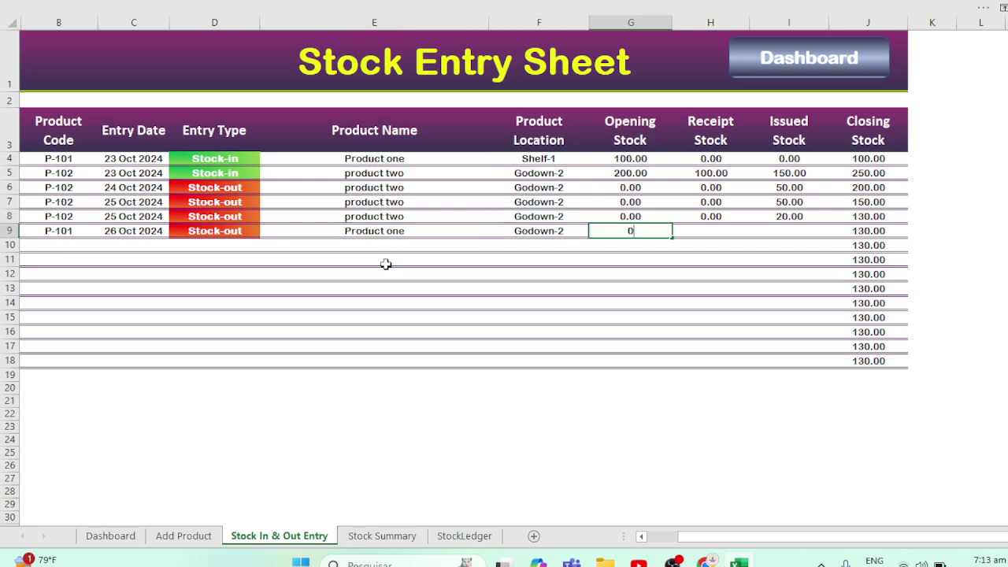
- Enter 0 for row 9's opening, receipt and issued stock
key(Tab)
text(0)
key(Tab)
text(0)
key(ctrl+Return)
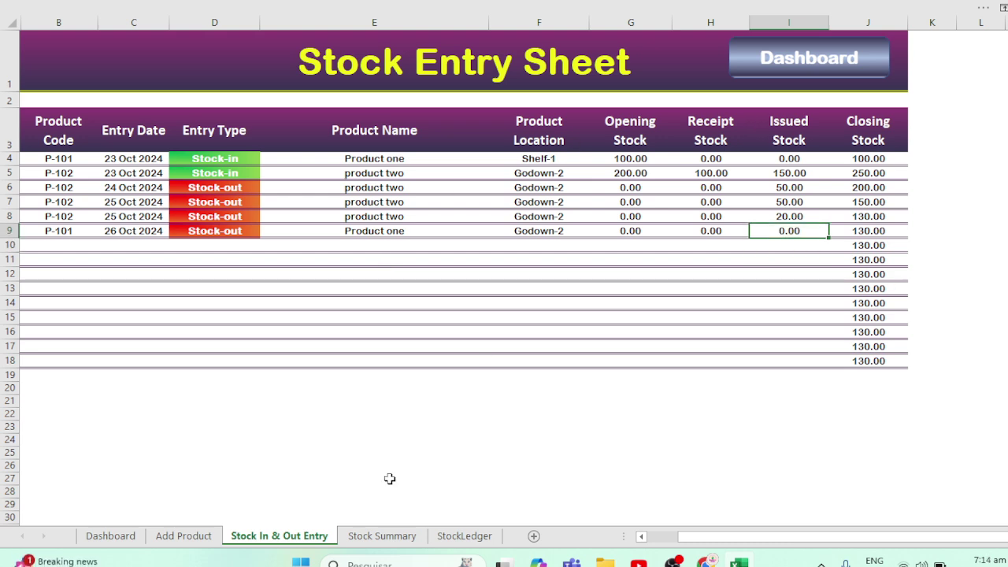
- Check Product one's available stock in the Stock Summary report
click(382, 539)
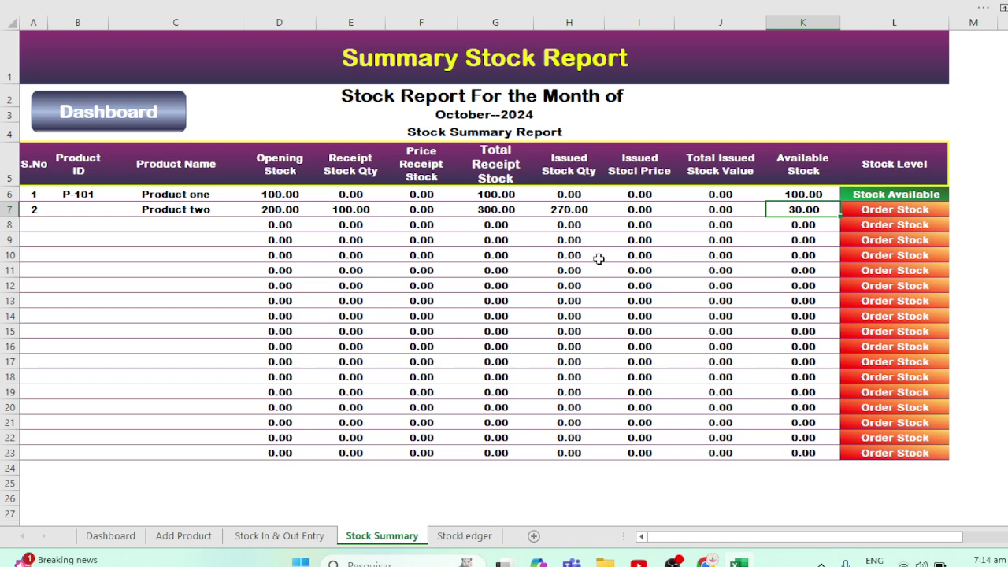
click(803, 195)
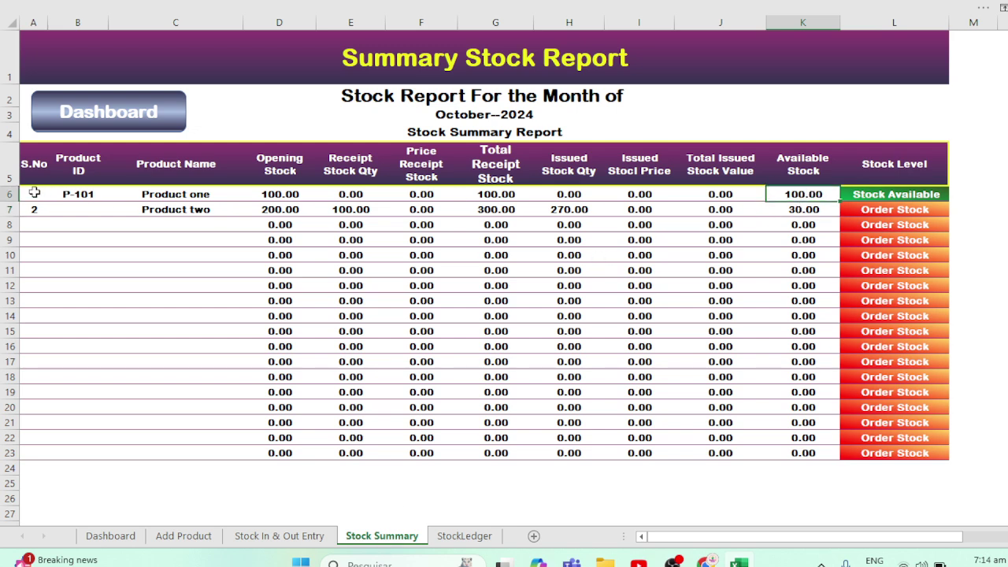
click(9, 195)
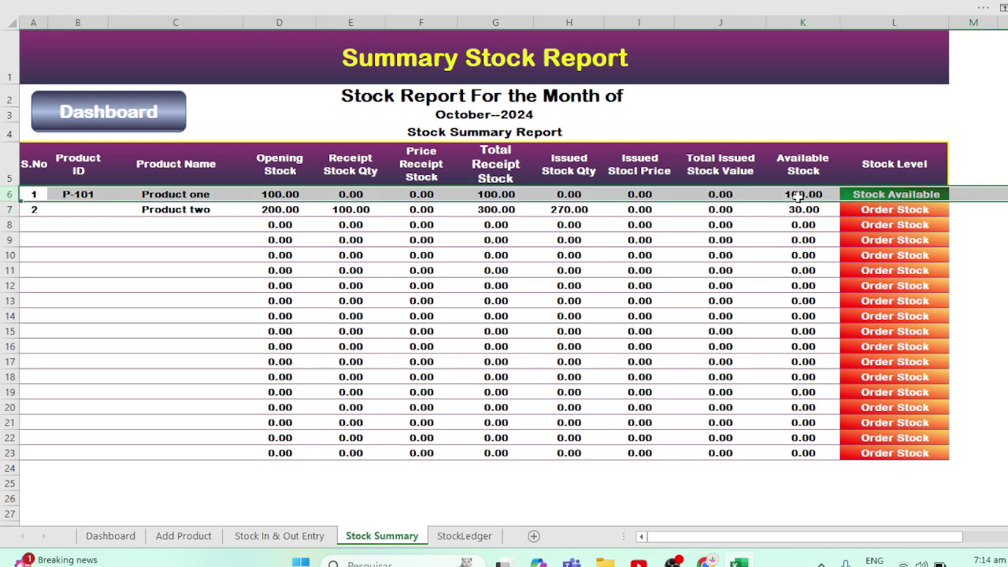
- Change row 9's issued stock to 70 and review the Stock Summary again
click(299, 537)
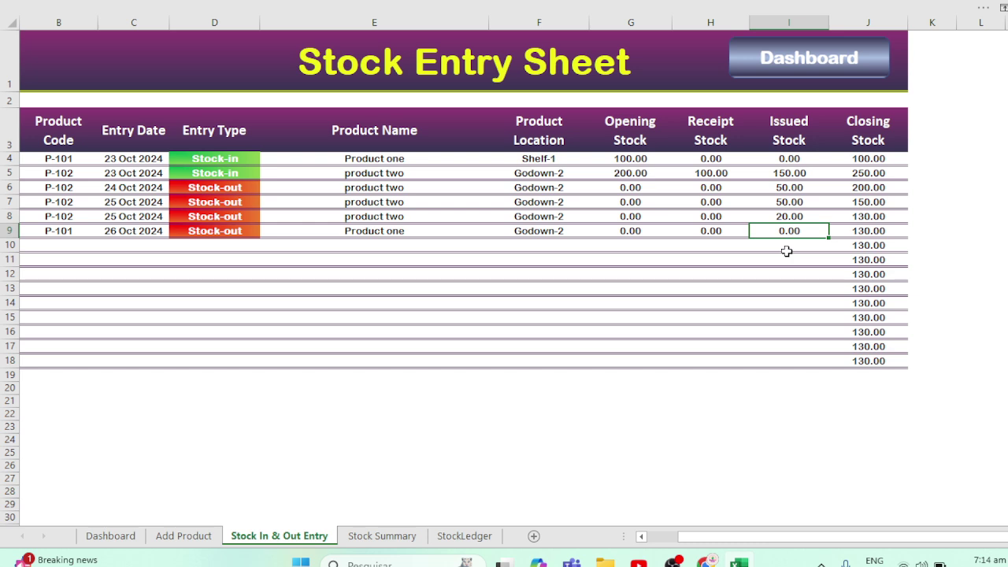
text(70)
key(ctrl+Return)
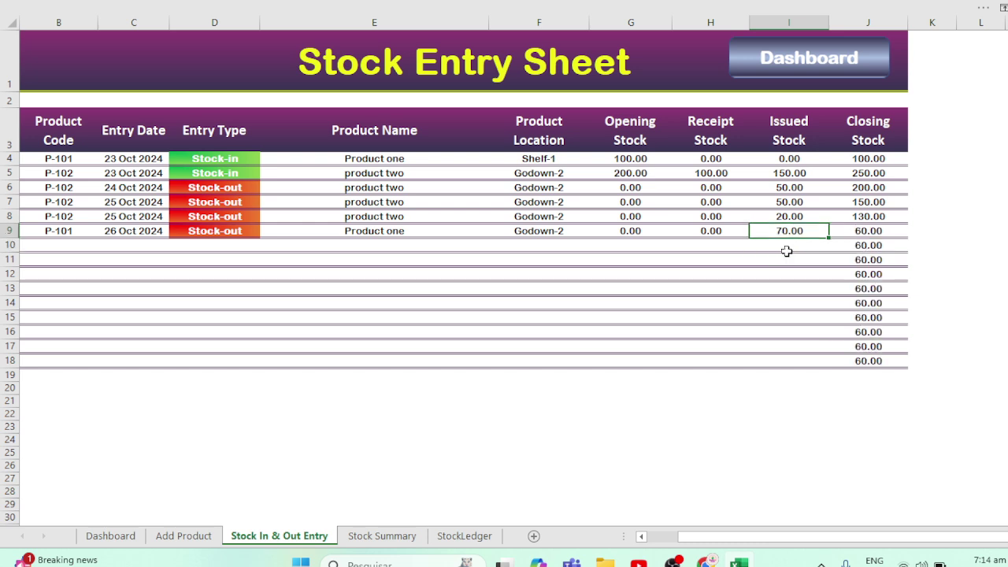
click(382, 536)
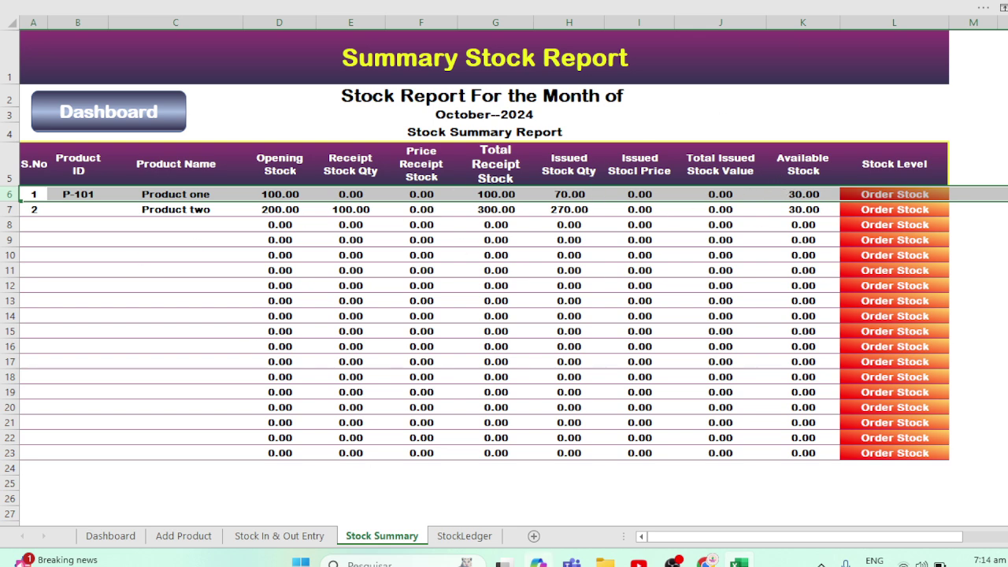
- Pick Product two in the Stock Ledger's Select Product Name dropdown to list its entries
click(466, 536)
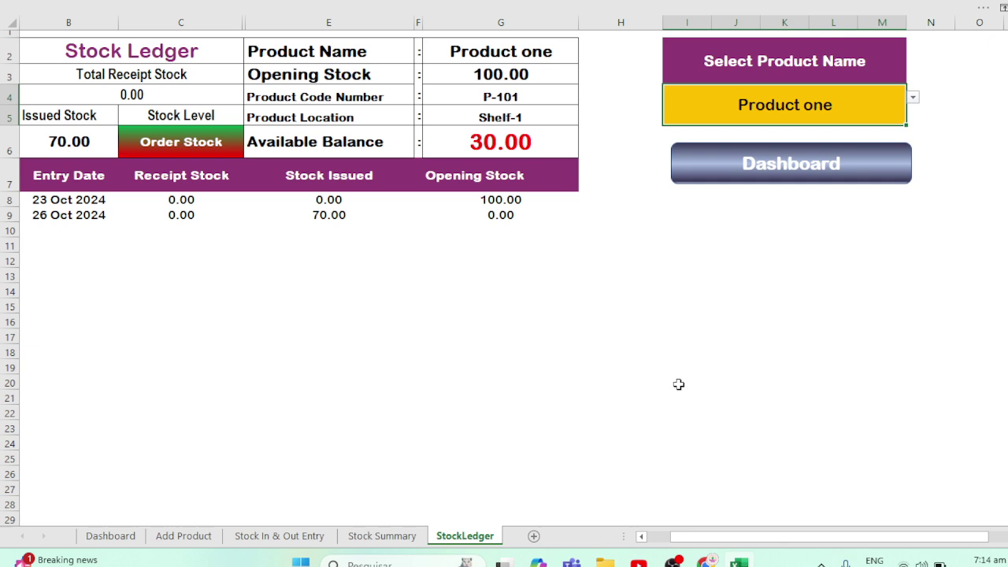
click(202, 148)
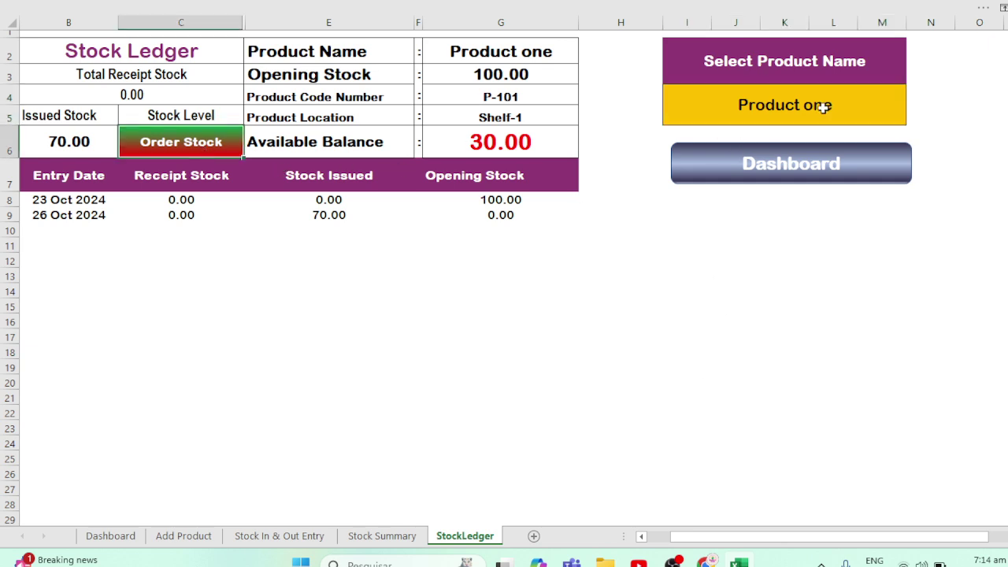
click(856, 103)
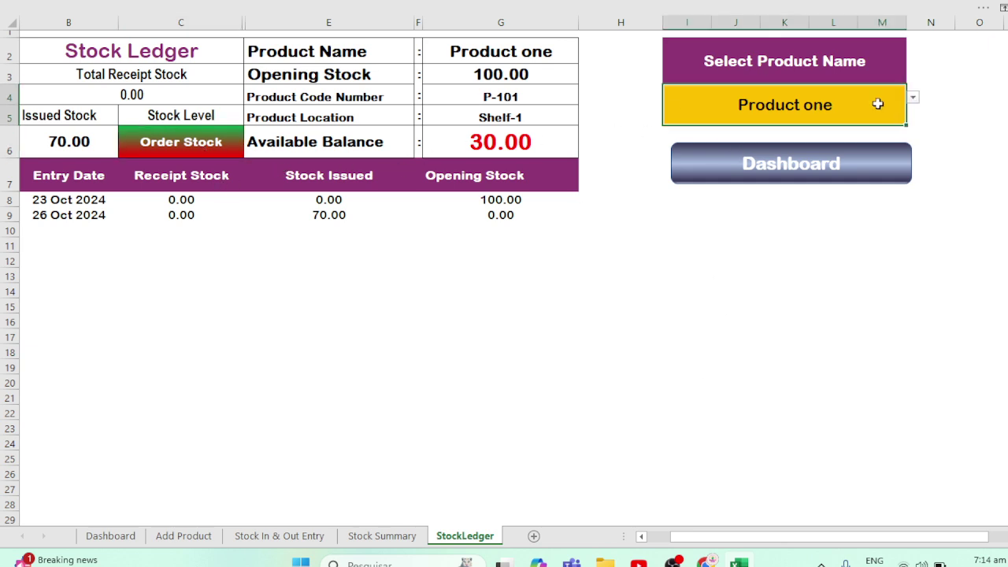
click(913, 100)
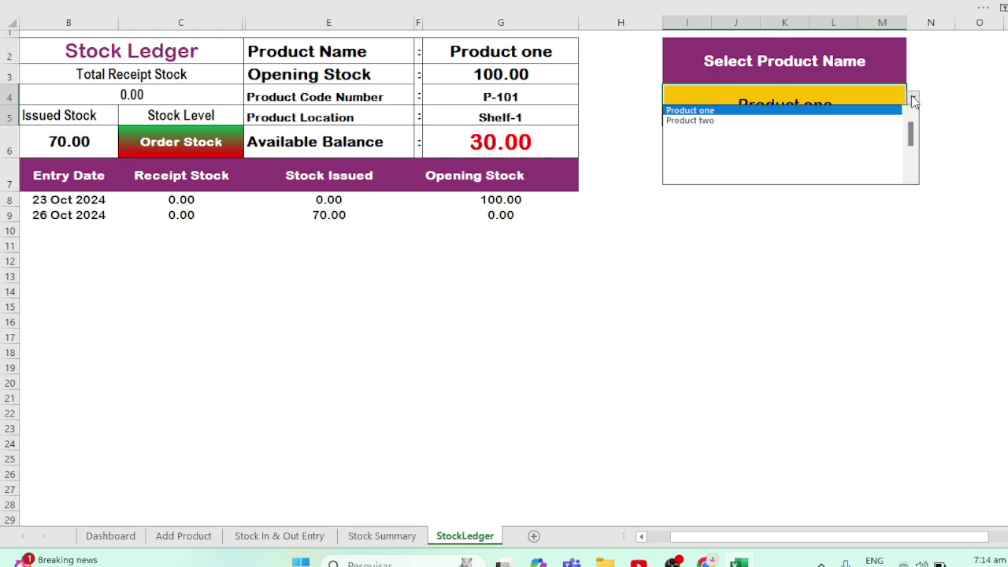
click(793, 122)
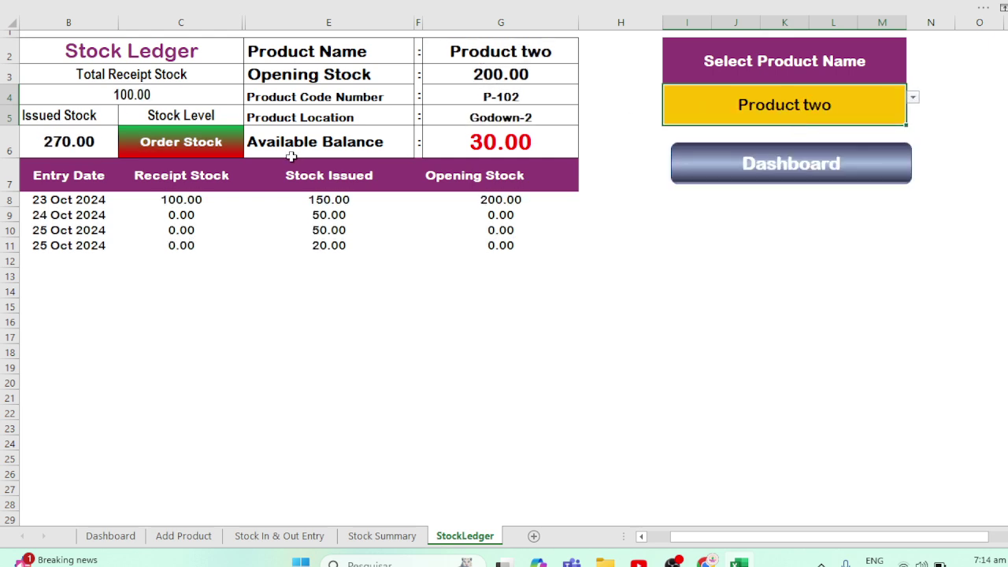
- Copy the Stock-in entry type from D4 into D10 on the Stock In & Out Entry sheet
click(254, 535)
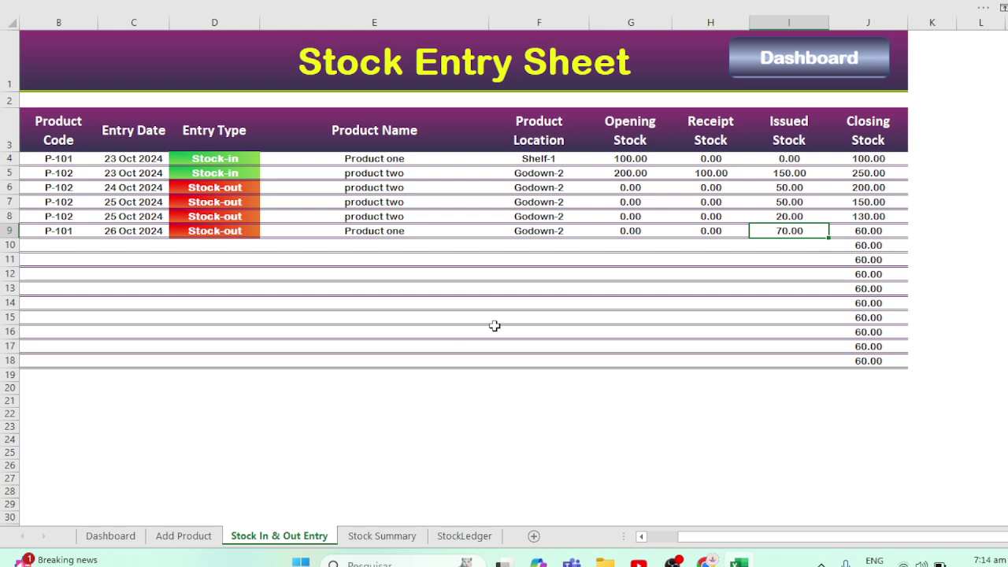
click(205, 245)
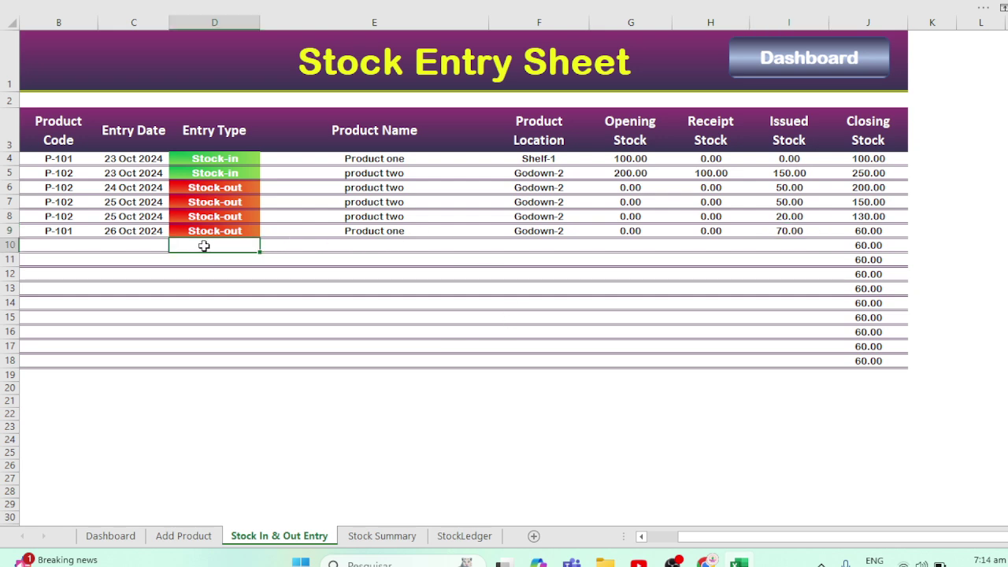
click(230, 157)
key(ctrl+c)
key(Down)
key(Down)
key(Down)
key(Down)
key(Down)
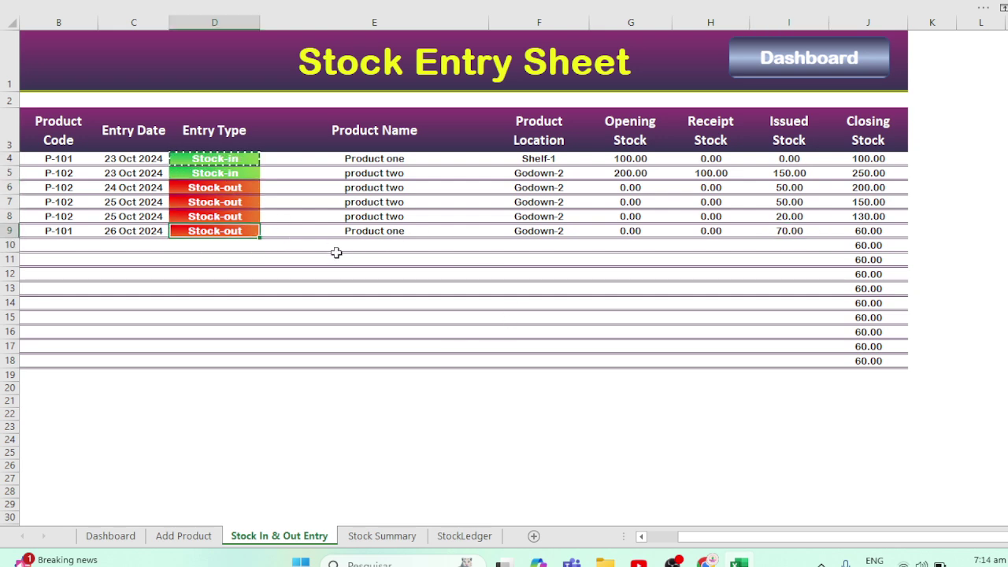
key(Down)
key(Return)
- Copy product two into E10 and set the location to Godown-2
click(336, 252)
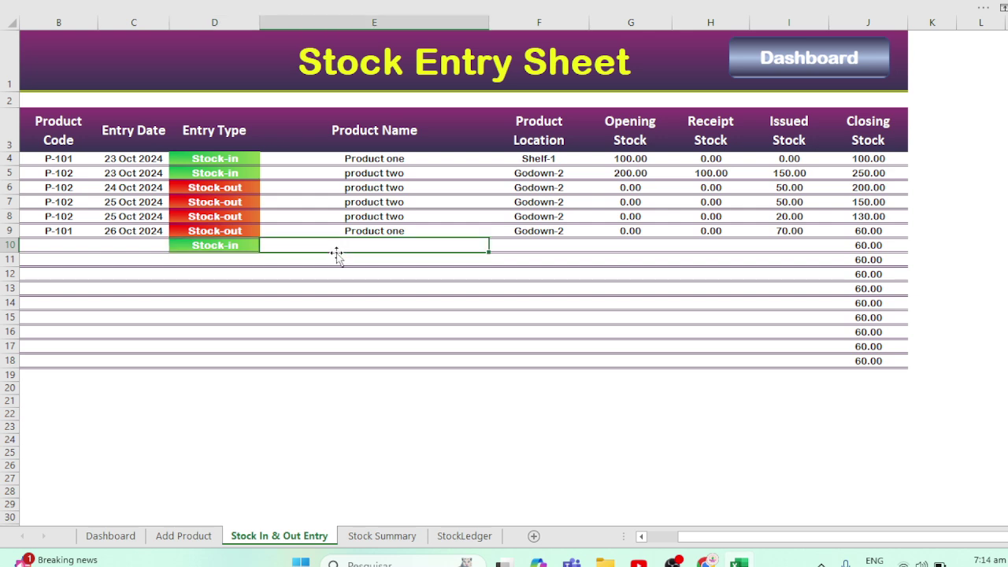
key(Down)
key(Up)
key(Up)
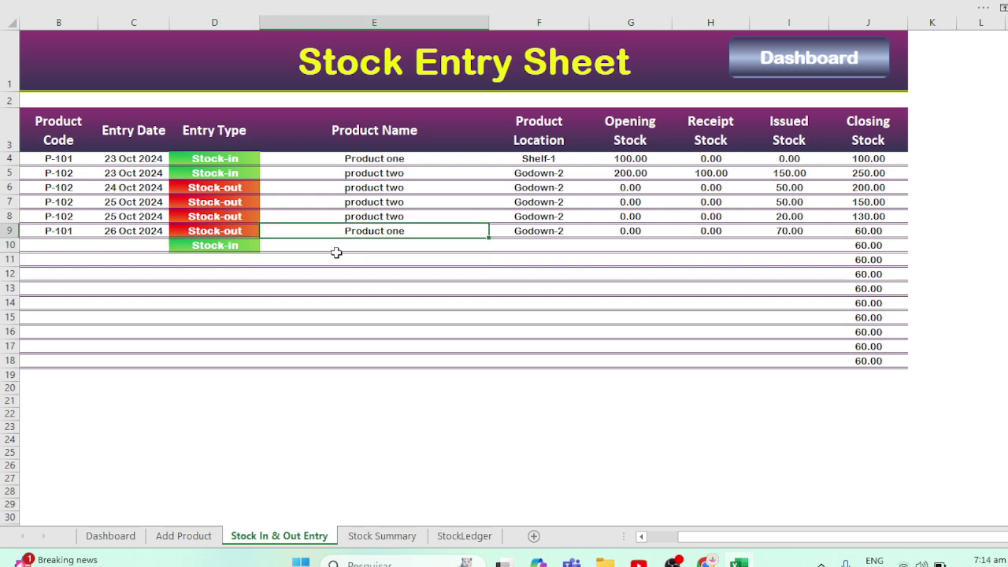
key(Up)
key(ctrl+c)
click(336, 252)
key(Return)
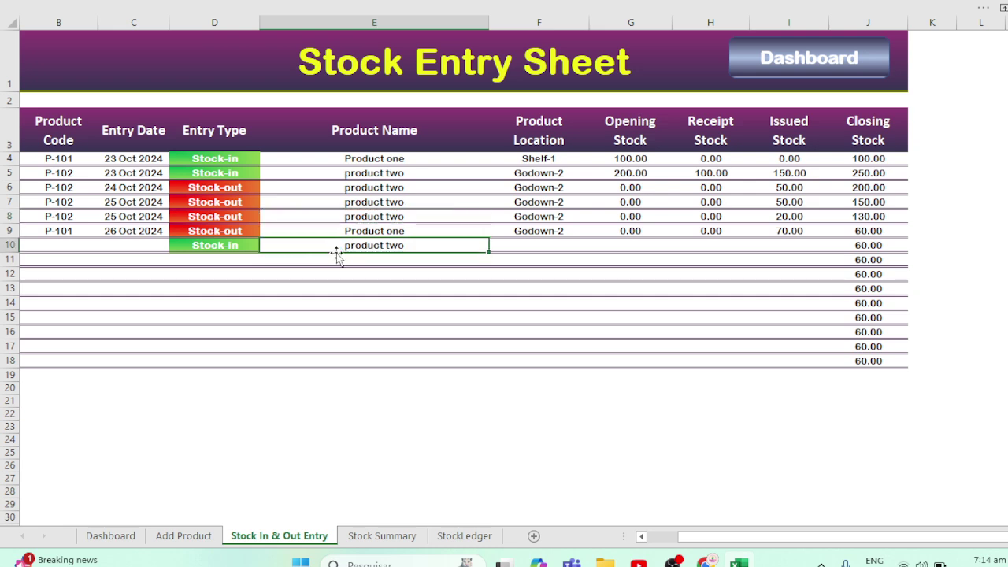
key(Tab)
text(G)
key(Tab)
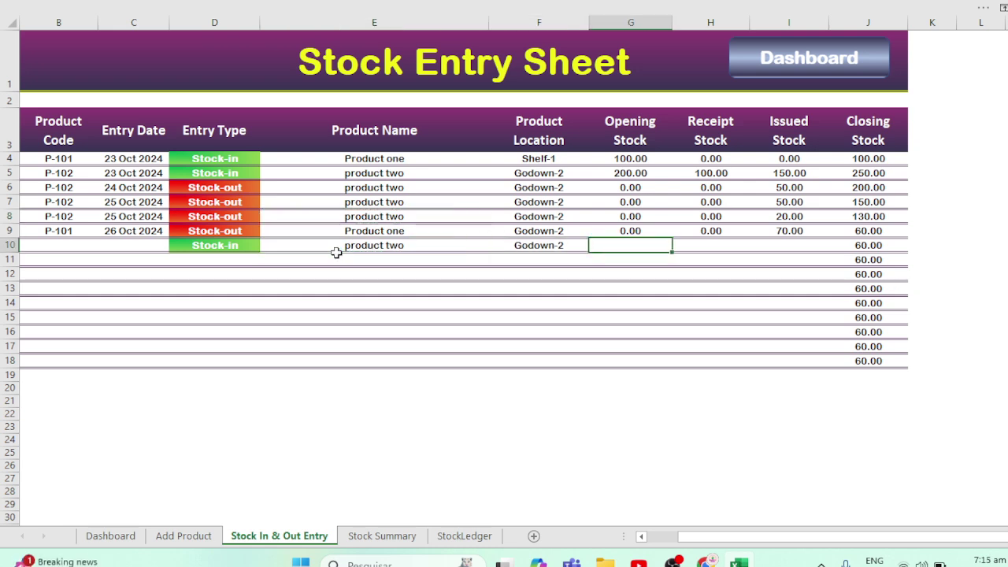
- Enter 0 opening stock and 20 receipt stock for the new row
text(0)
key(Tab)
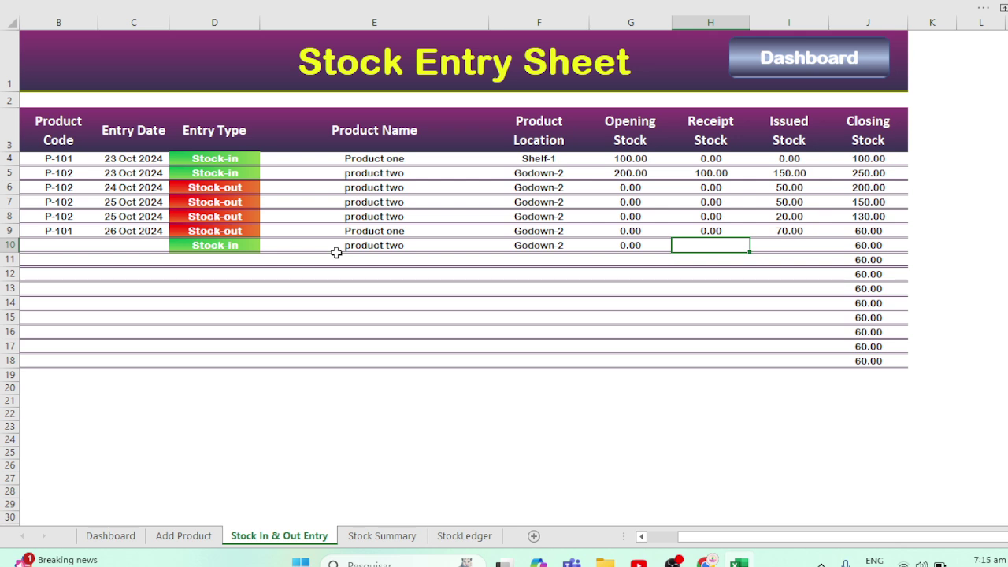
key(shift+Tab)
key(Tab)
key(ctrl+Return)
- Review the Stock Summary and the Stock Ledger's product selection, leaving Product two selected
click(382, 536)
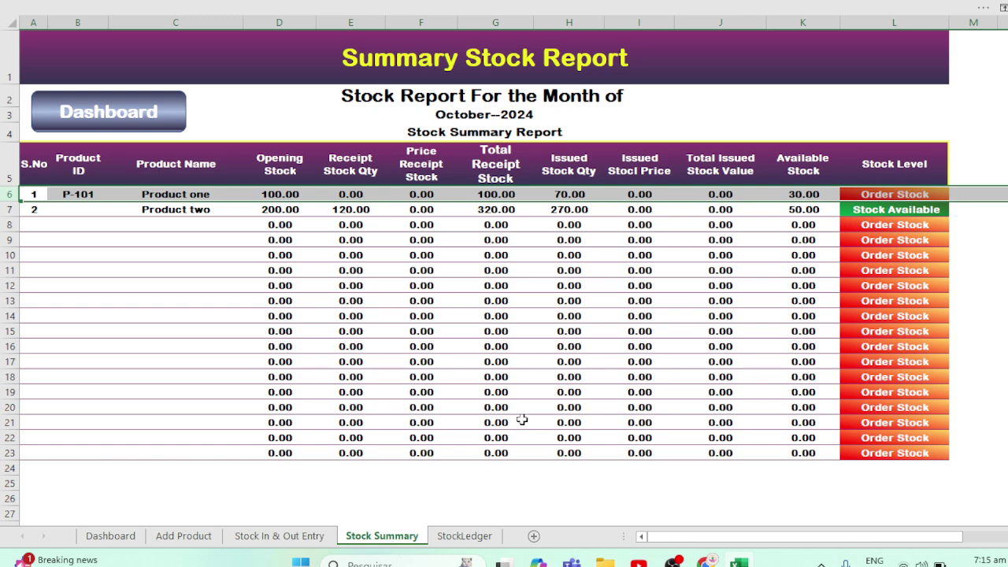
click(464, 538)
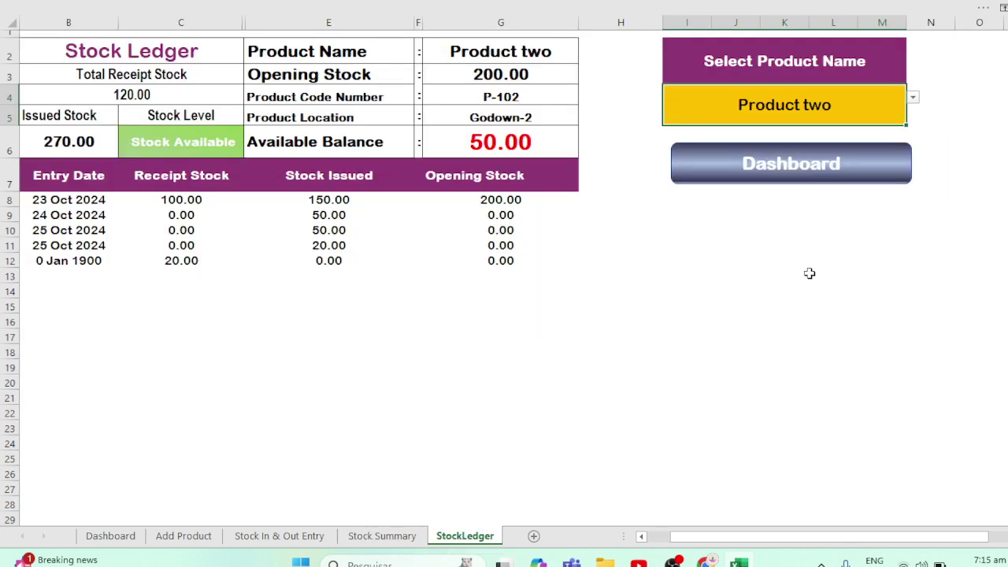
click(913, 98)
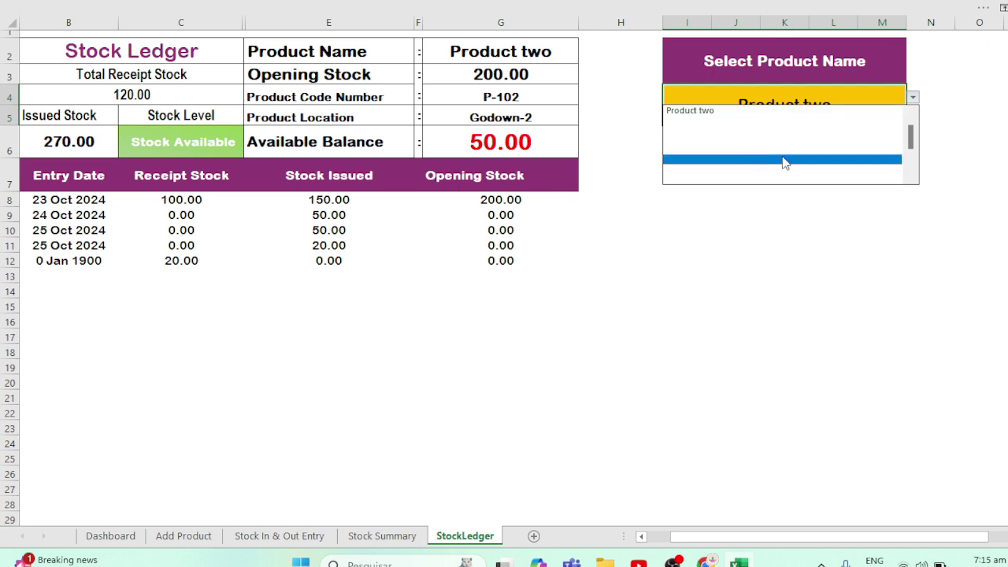
click(764, 254)
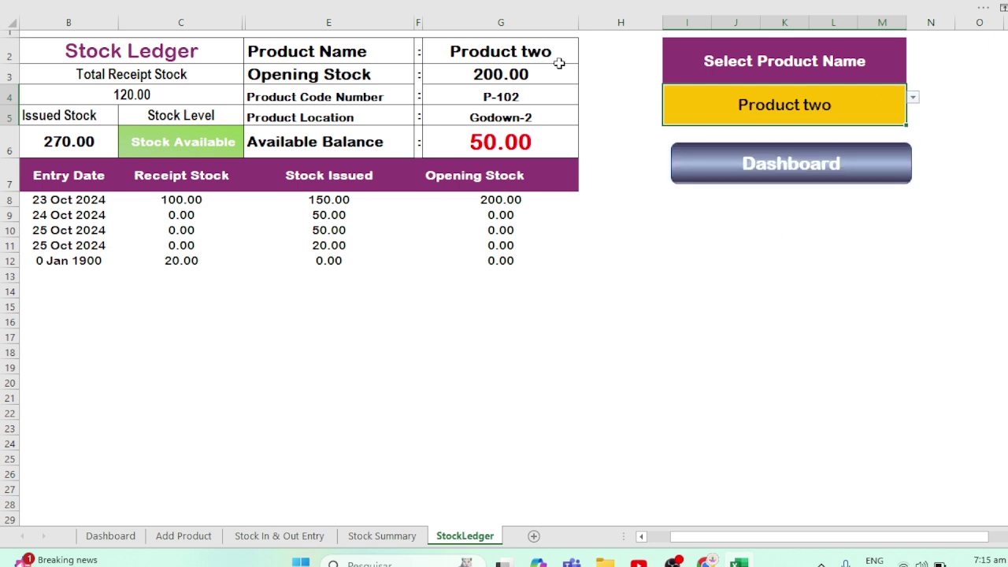
- Check the Dashboard totals, then stop the screen recording in OBS Studio
click(852, 166)
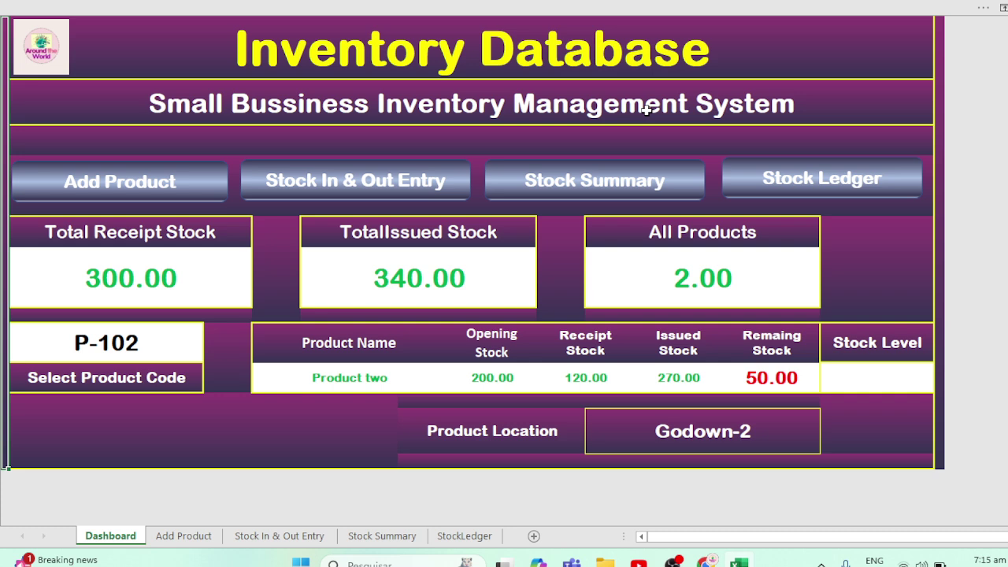
click(398, 186)
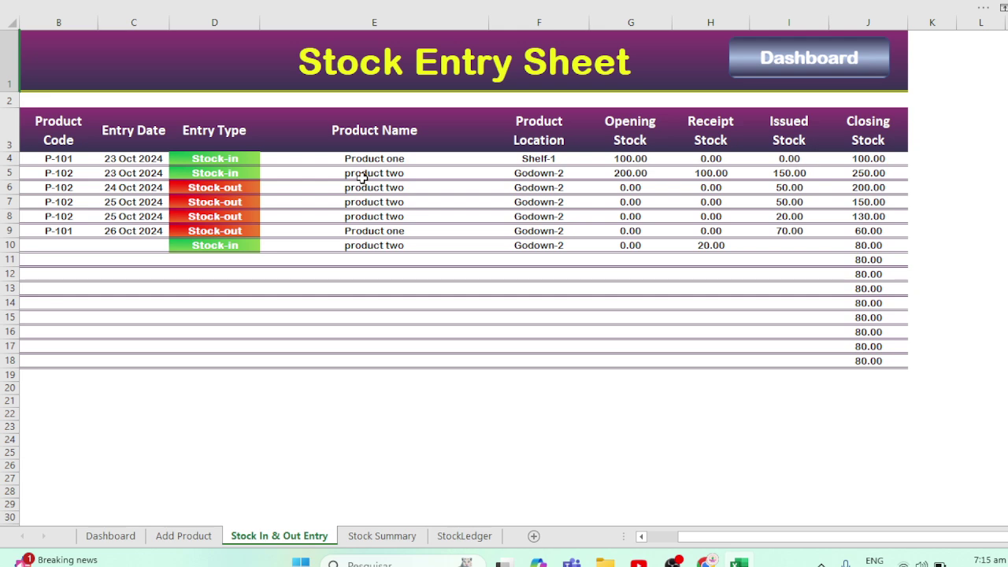
click(806, 72)
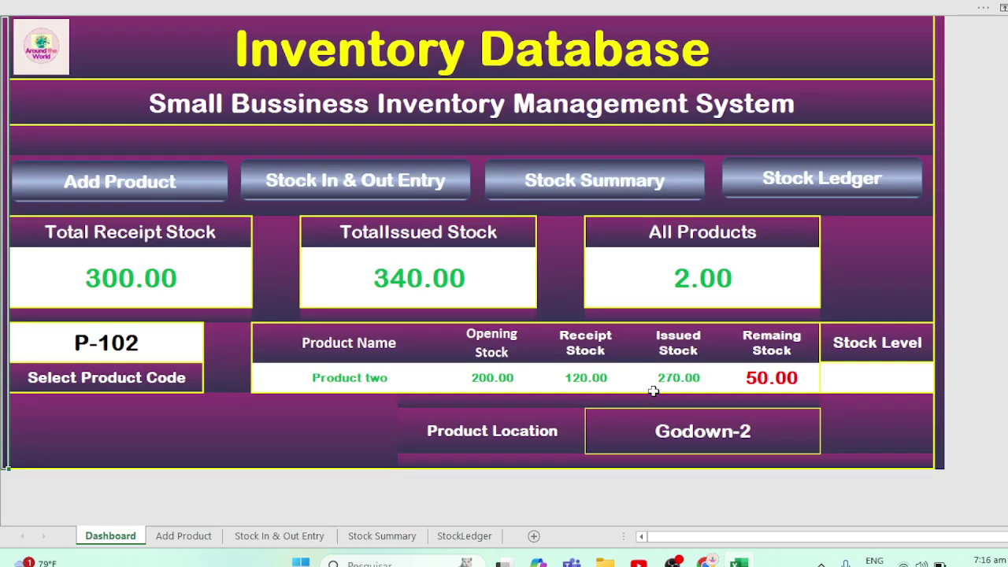
click(673, 562)
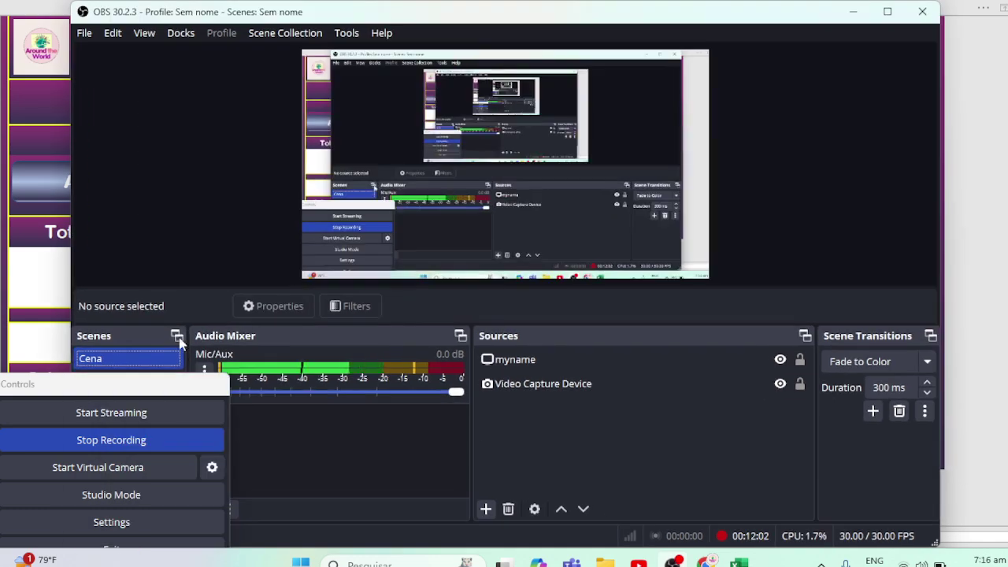